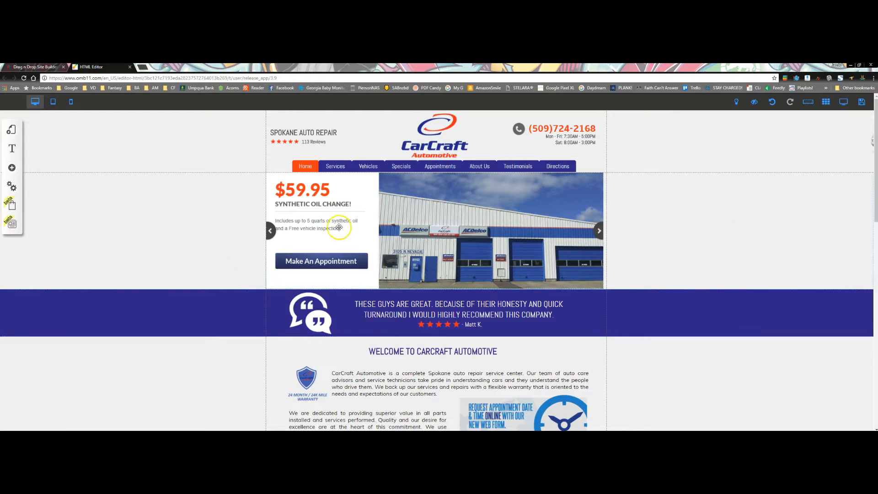
Add a Text Animation element and place it in the blank area left of the oil change banner.
click(12, 169)
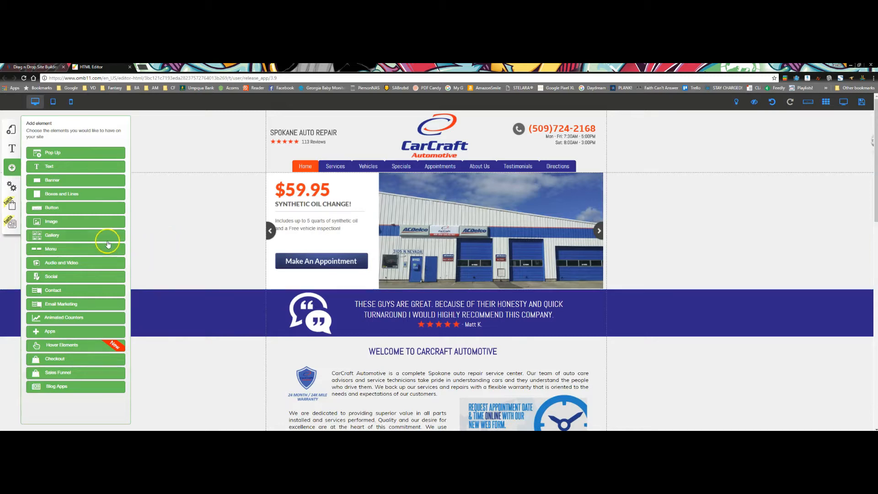
click(55, 166)
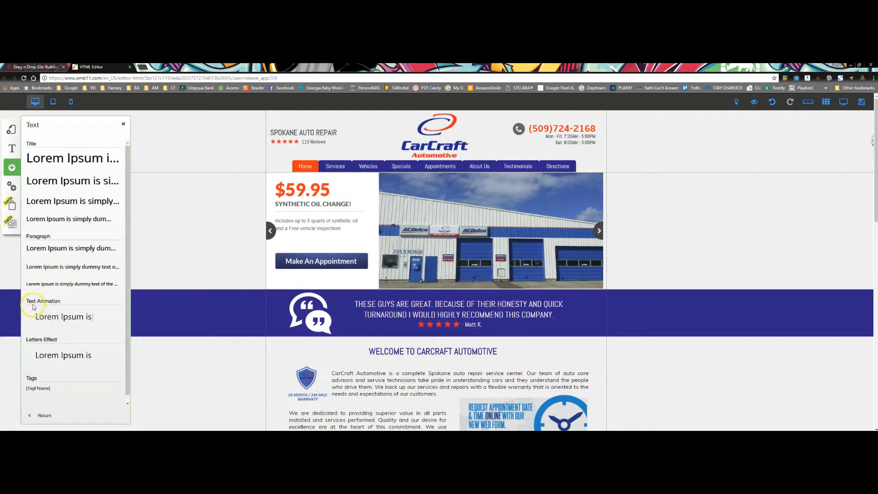
click(49, 320)
mouse_move(423, 247)
mouse_down()
mouse_move(231, 223)
mouse_move(185, 198)
mouse_up()
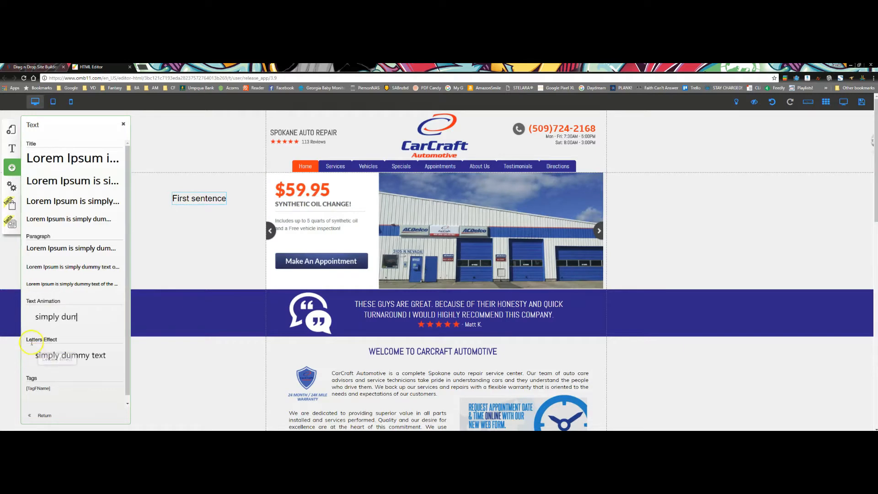
Add a Letters Effect element and place it below the text animation, left of the oil change banner.
click(114, 359)
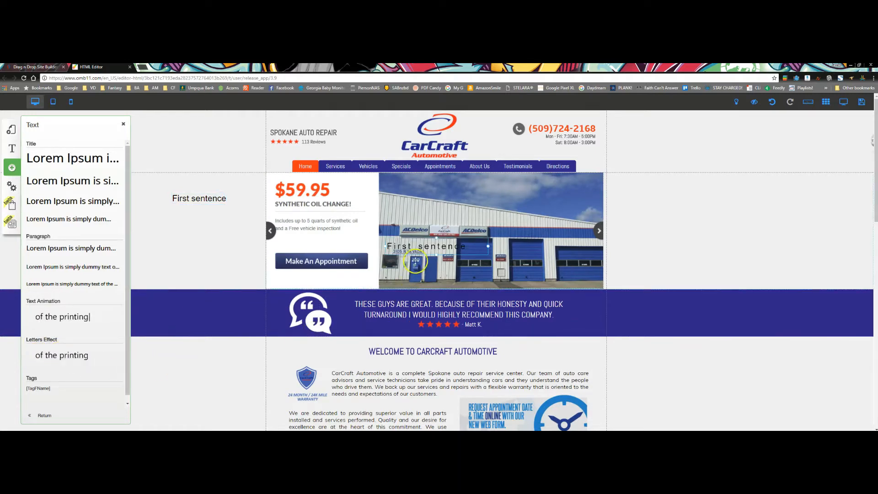
mouse_move(414, 247)
mouse_down()
mouse_move(156, 244)
mouse_move(177, 231)
mouse_up()
click(123, 125)
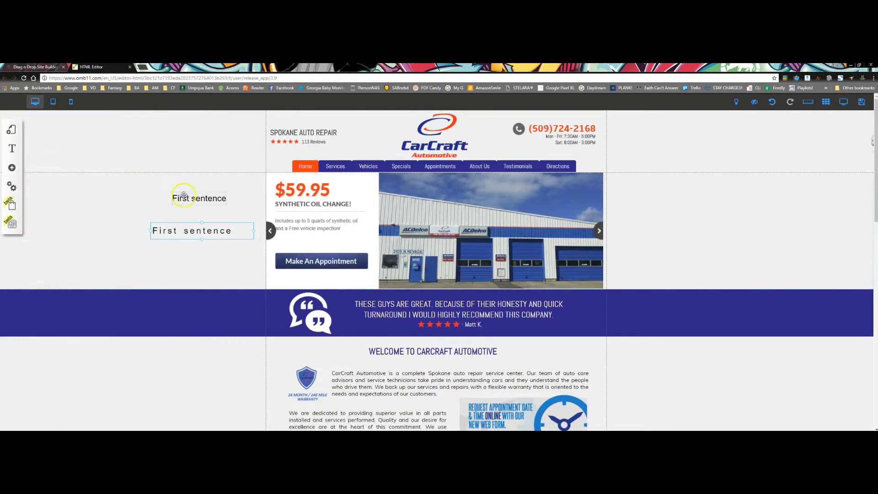
In the text animation's configuration, replace the first sentence with "Mary Had A".
click(190, 197)
click(413, 250)
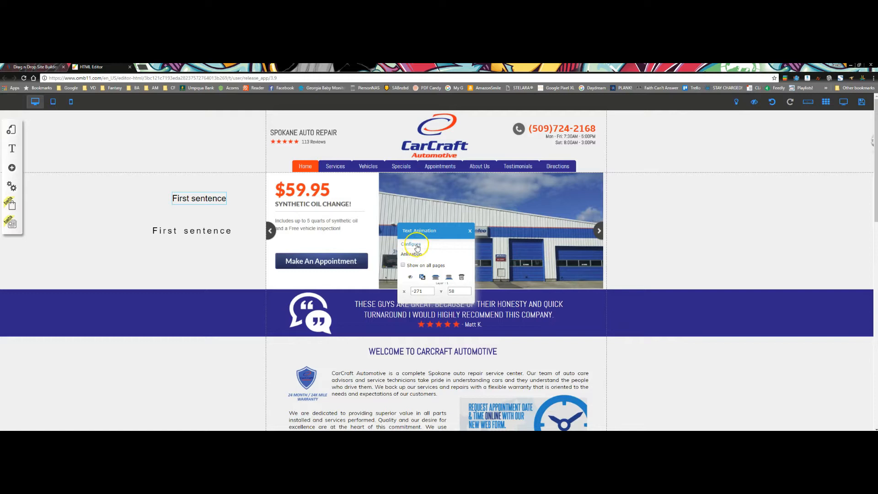
click(417, 248)
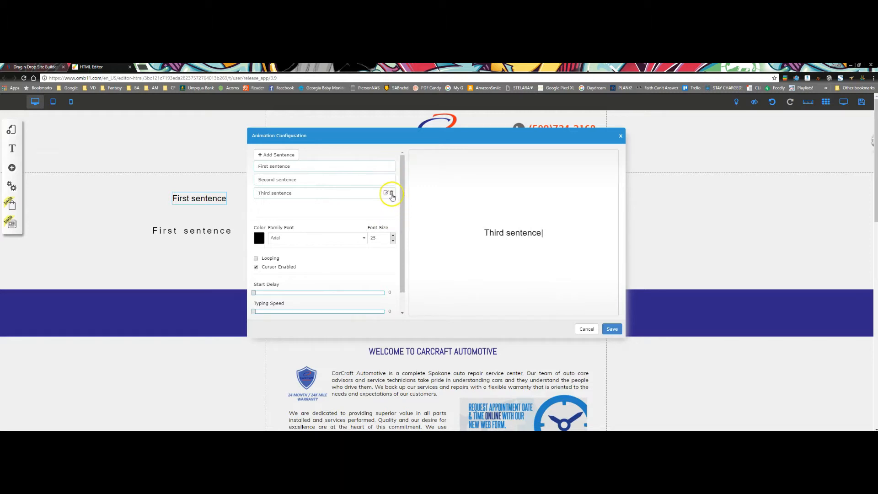
click(268, 154)
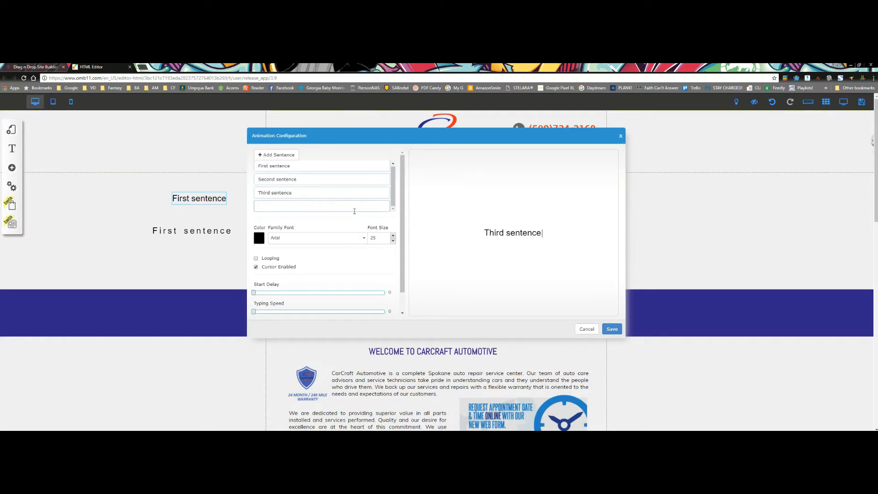
click(317, 162)
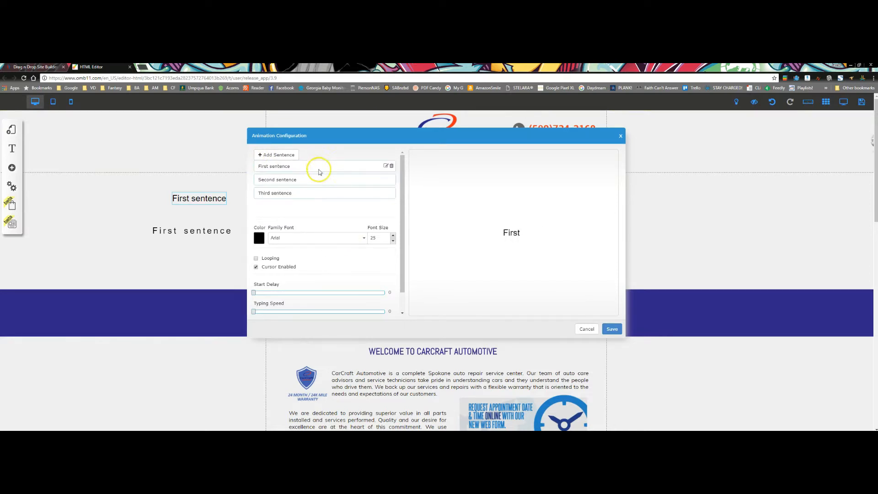
click(386, 166)
drag(267, 166, 247, 166)
text(T)
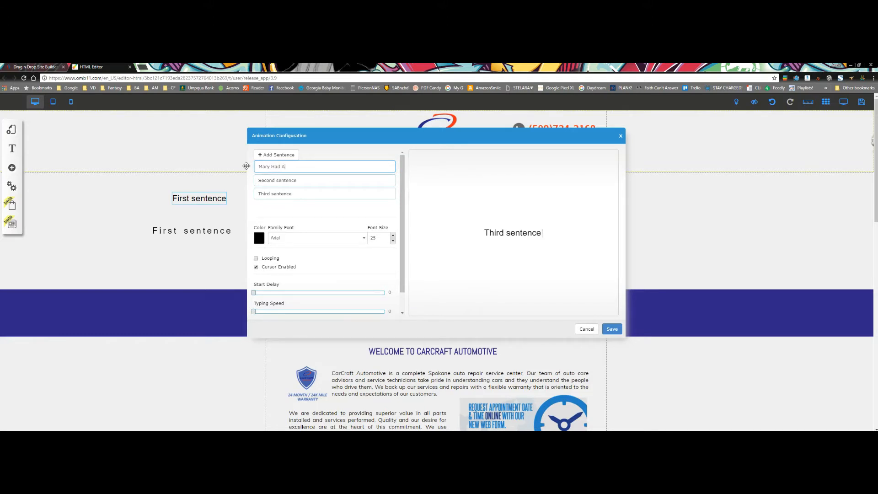
click(343, 182)
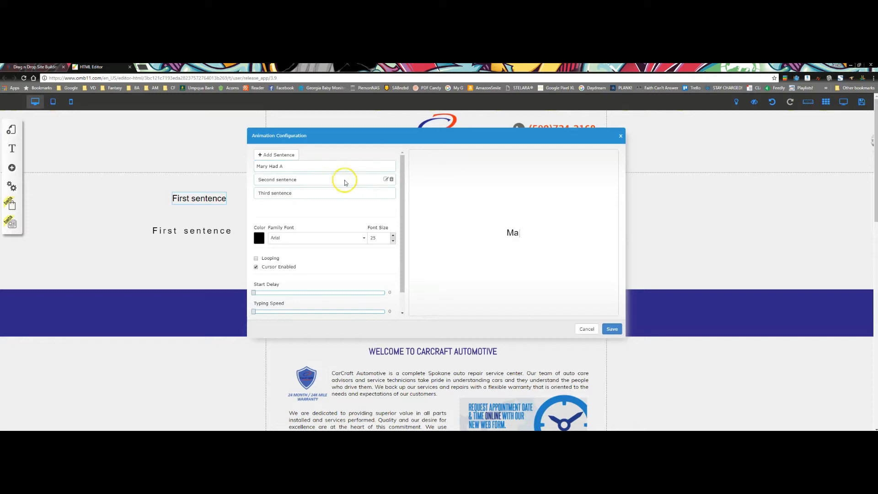
Replace the second sentence with "Little Lamb" and the third with "But She Lost It".
click(386, 180)
key(ctrl+a)
text(Li)
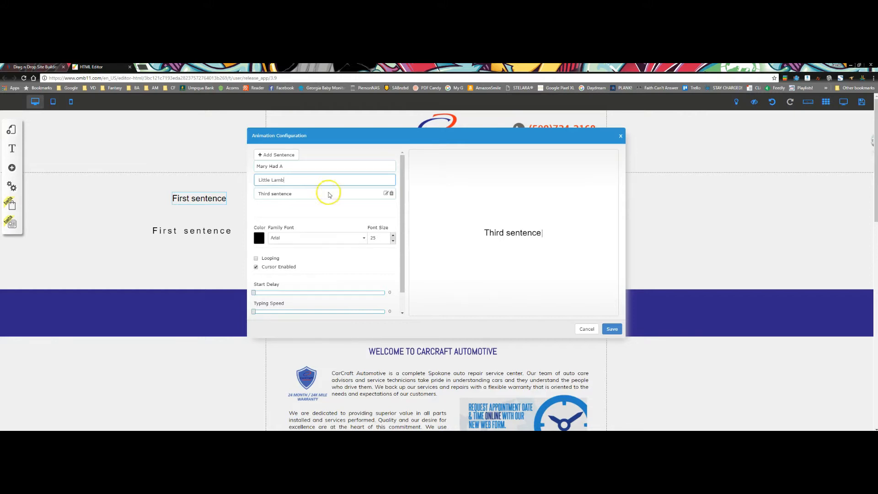
click(319, 196)
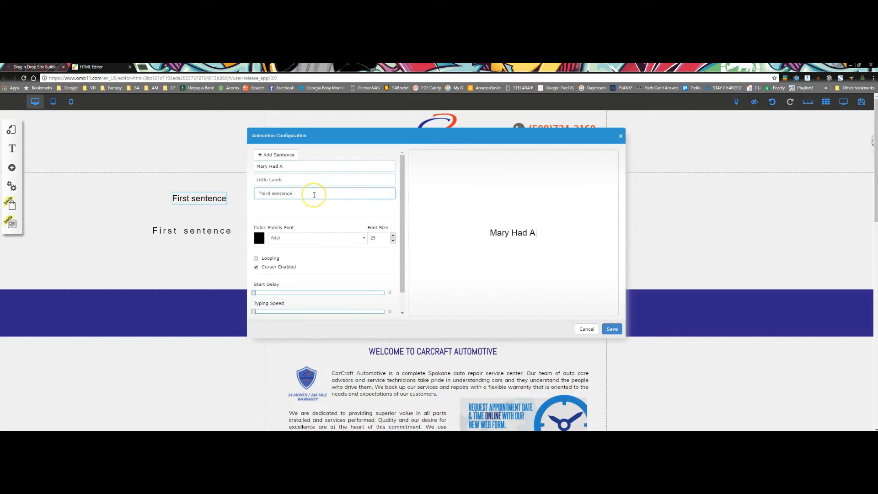
key(ctrl+a)
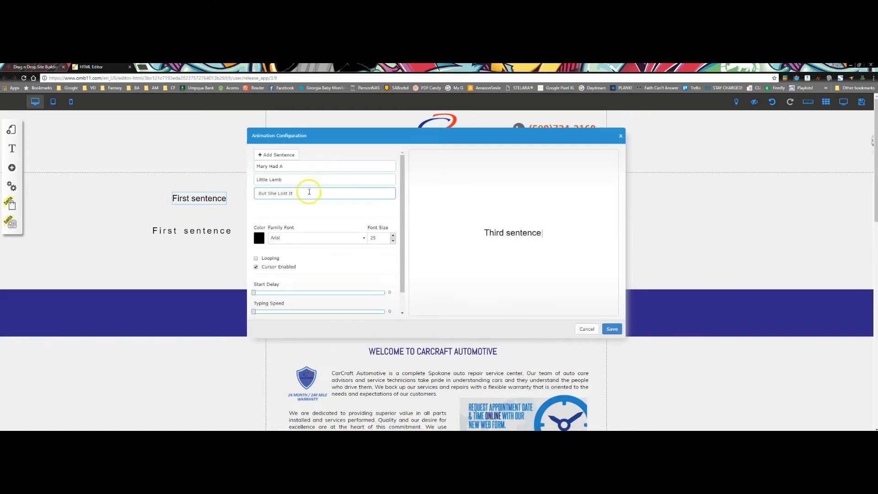
click(324, 211)
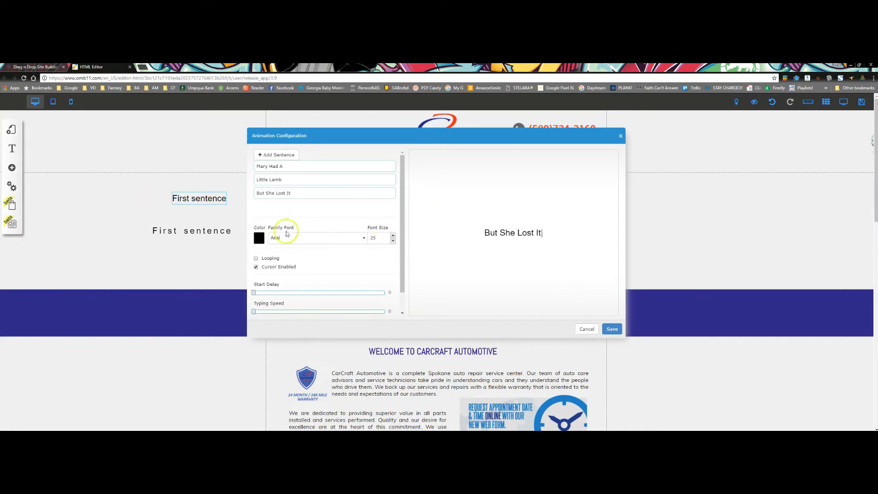
Set the animated text's color to the dark blue favorite and enable looping.
click(259, 238)
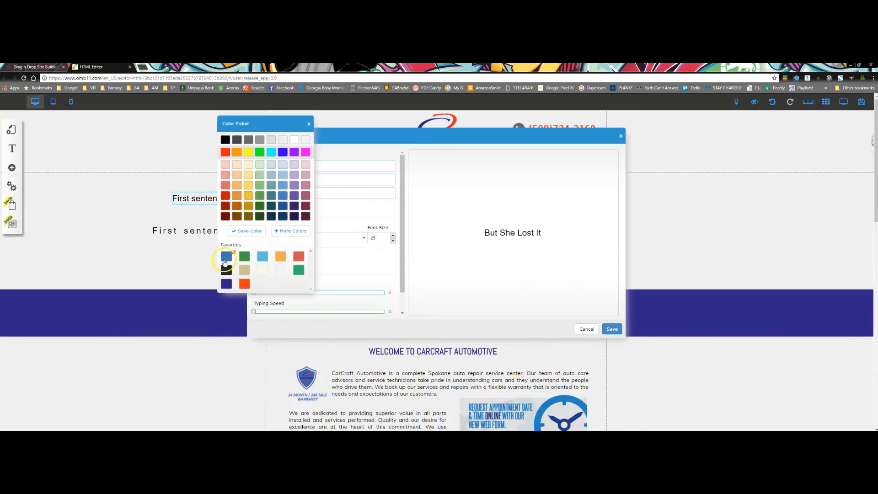
click(226, 284)
click(308, 124)
click(256, 259)
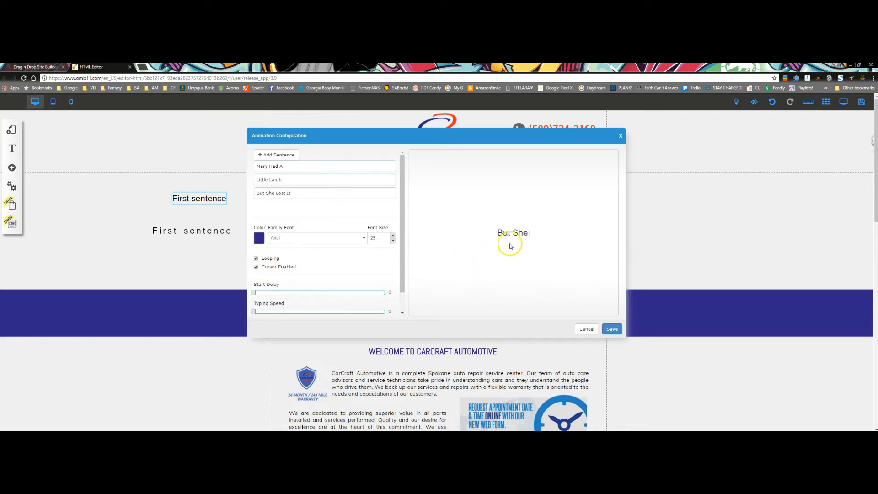
click(256, 267)
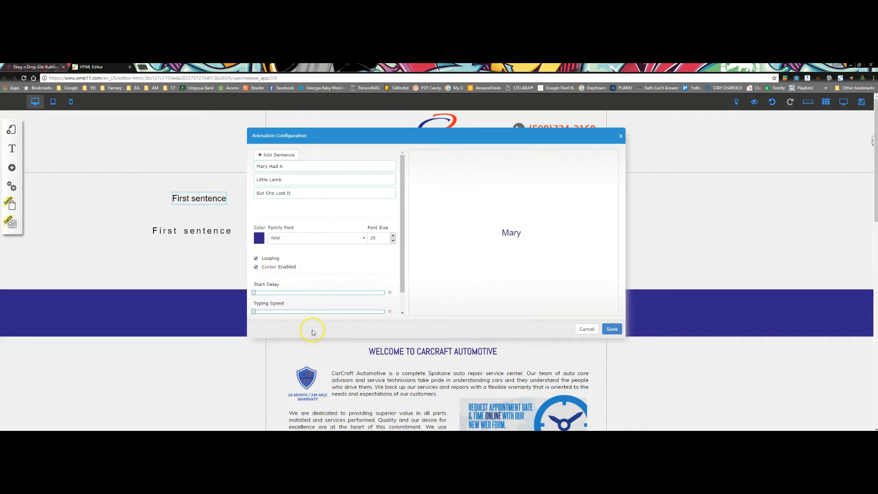
Try the typing speed and backspace speed at their maximum, returning each to its minimum.
drag(401, 257, 402, 304)
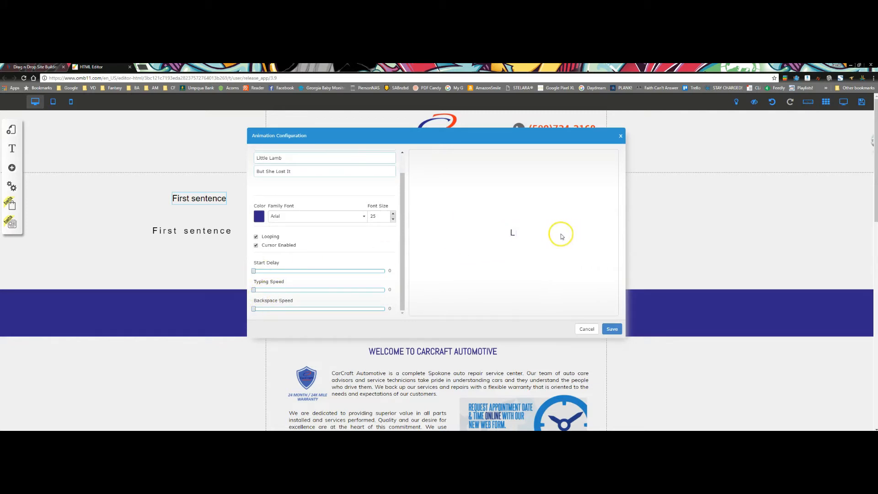
drag(254, 289, 393, 291)
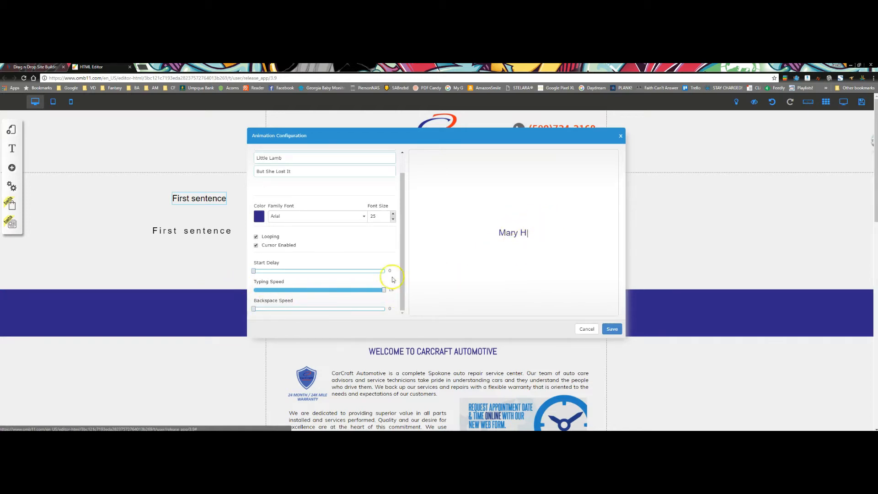
drag(383, 290, 256, 295)
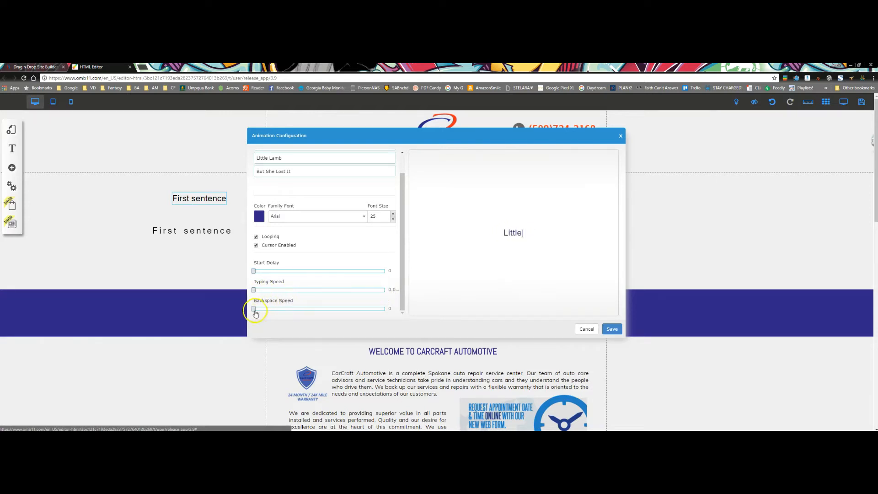
drag(254, 310, 390, 314)
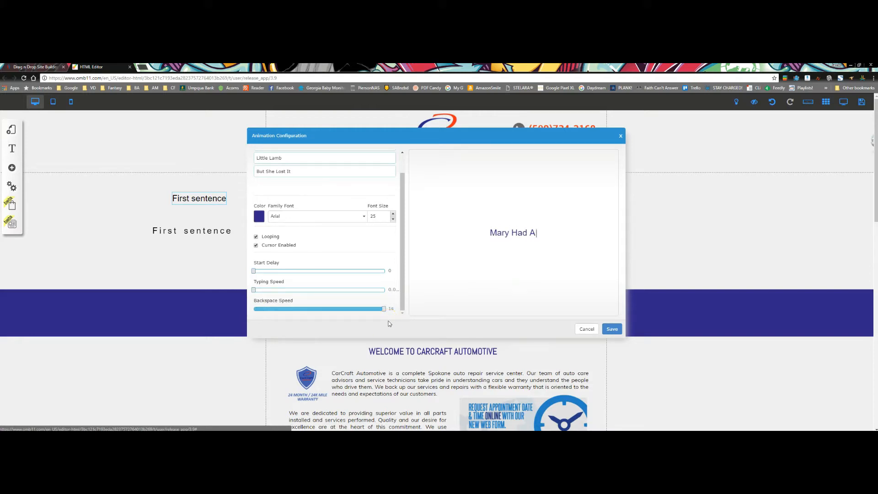
drag(386, 311, 254, 309)
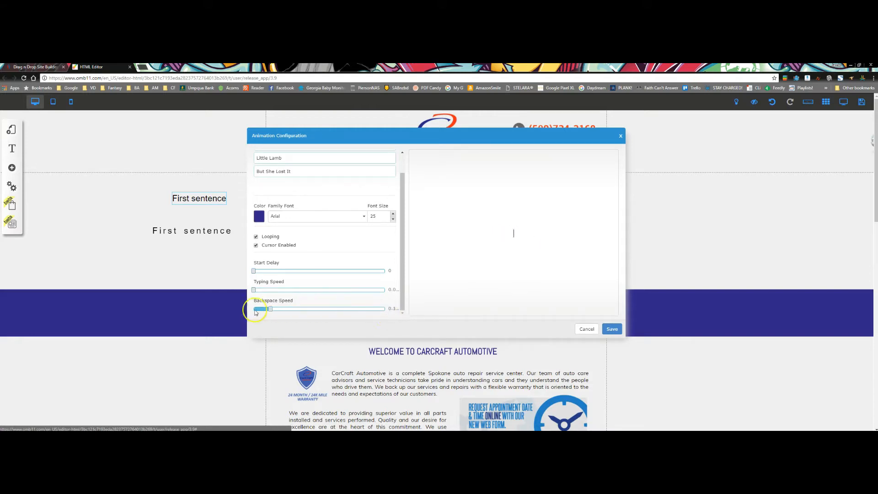
Try a start delay of about 7 for the text animation and return it to its minimum.
drag(253, 271, 365, 321)
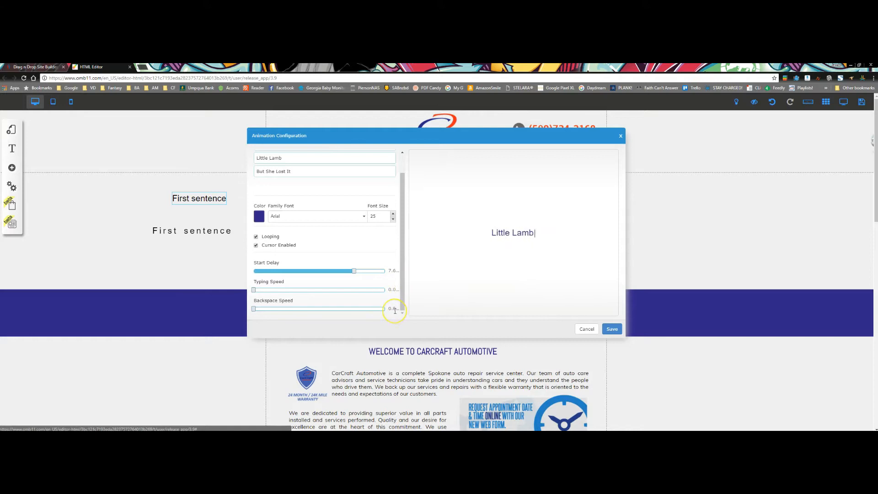
drag(354, 270, 342, 270)
drag(265, 275, 237, 276)
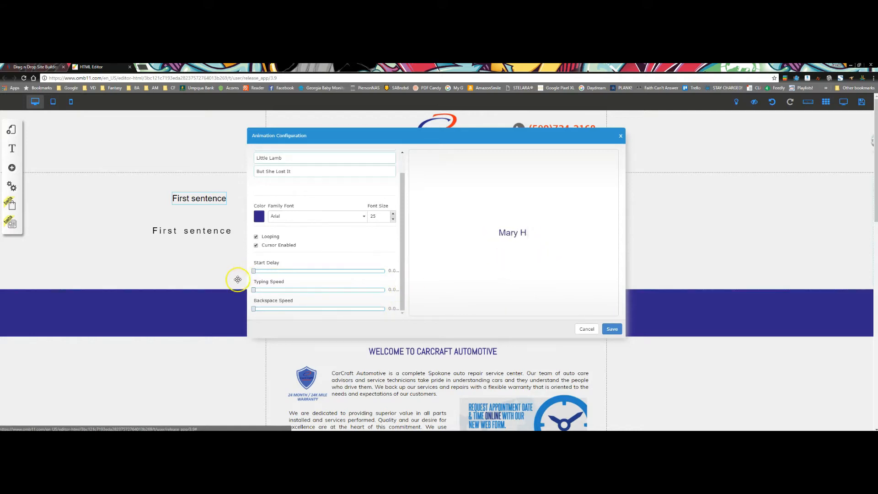
Save the text animation's configuration and move the element to the blank area right of the banner image.
click(613, 329)
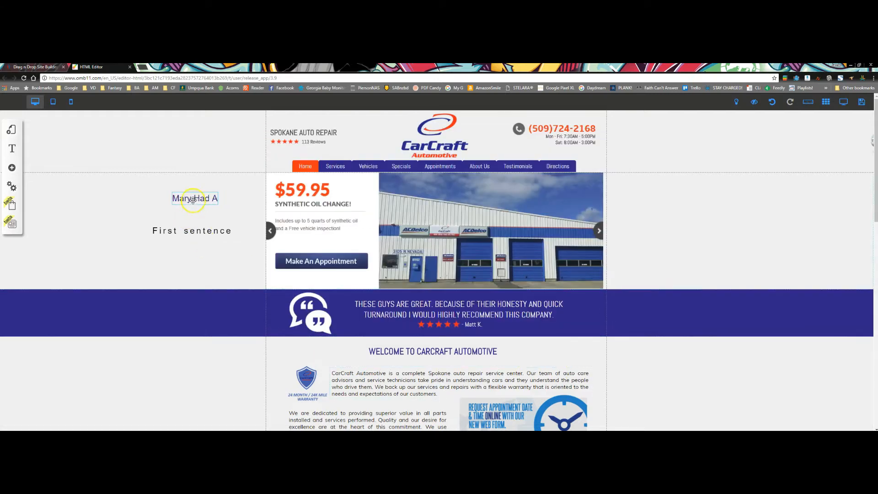
mouse_move(190, 195)
mouse_down()
mouse_move(185, 201)
mouse_move(199, 183)
mouse_move(180, 201)
mouse_up()
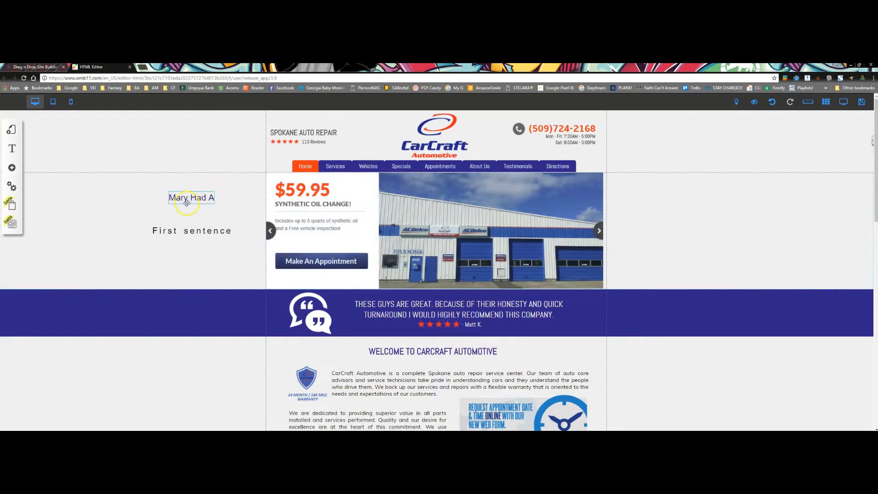
drag(188, 197, 654, 195)
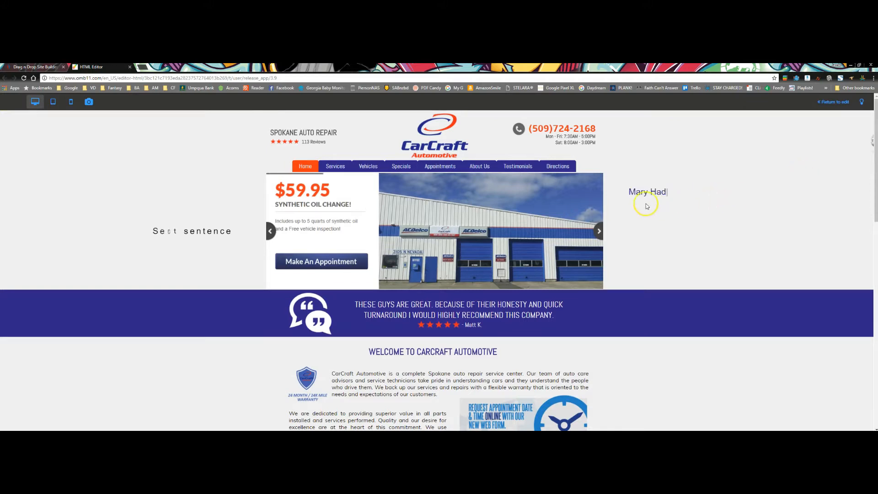
Return from the preview to editing and delete the "Mary Had A" text animation.
click(823, 102)
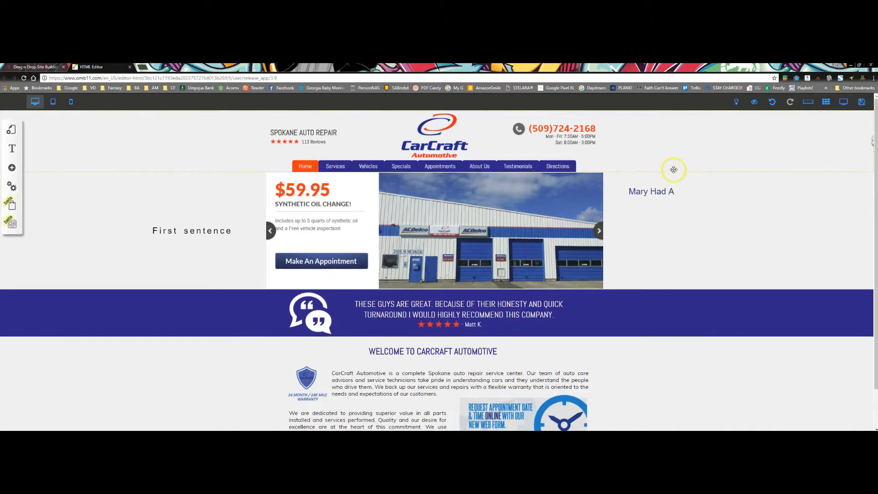
click(651, 190)
click(462, 276)
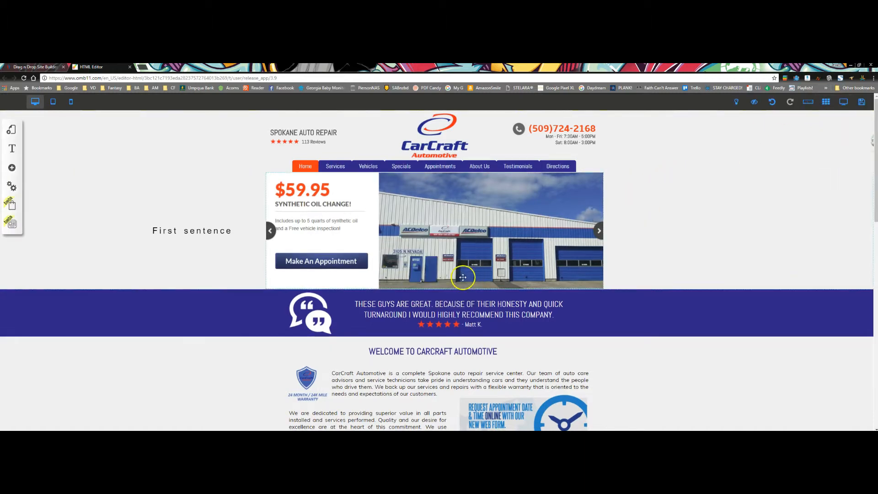
Open the Letters Effect element's configuration and change its font to Anton.
click(171, 231)
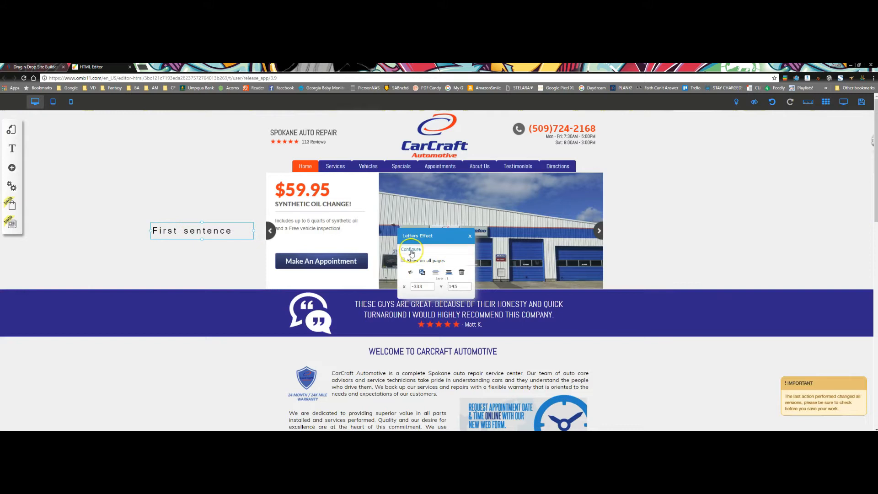
click(411, 250)
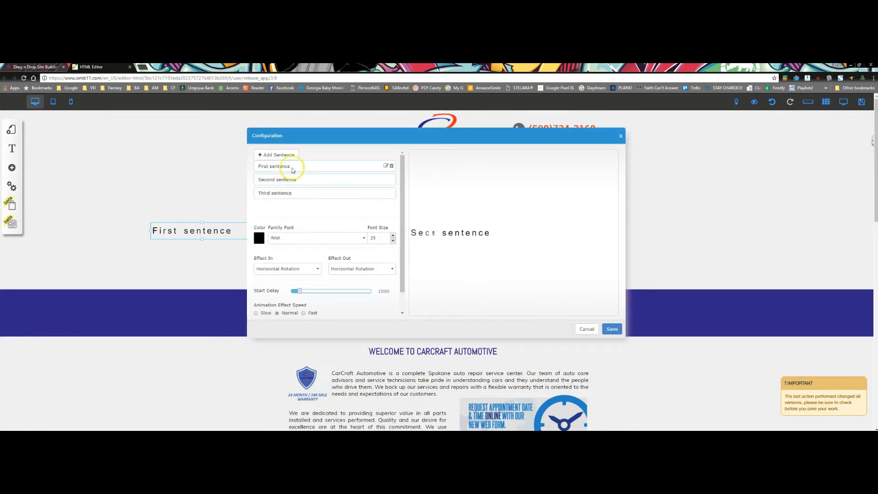
scroll(397, 227, down, 1)
scroll(398, 227, down, 2)
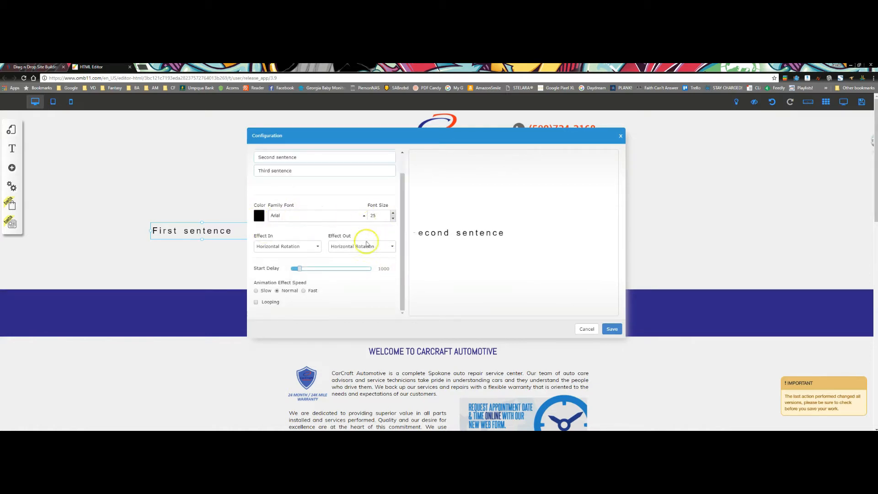
click(363, 219)
click(283, 277)
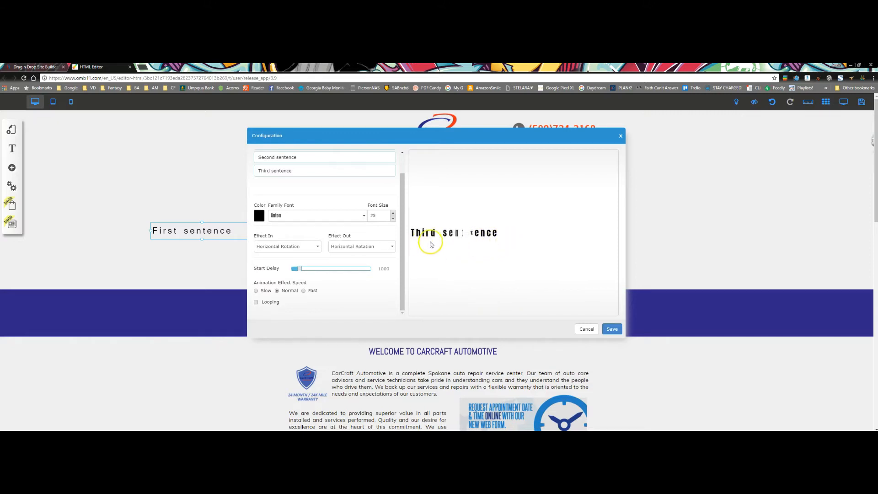
Set the Letters Effect's incoming effect to Flip.
click(295, 248)
drag(319, 268, 318, 298)
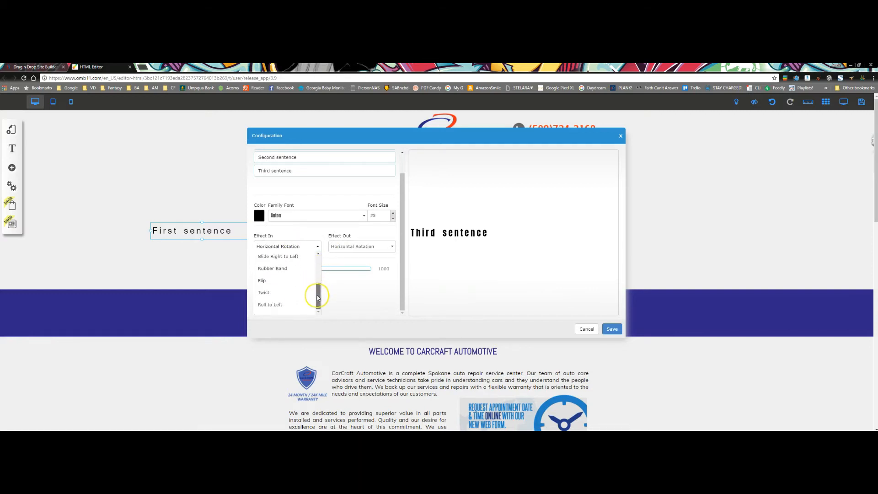
click(275, 285)
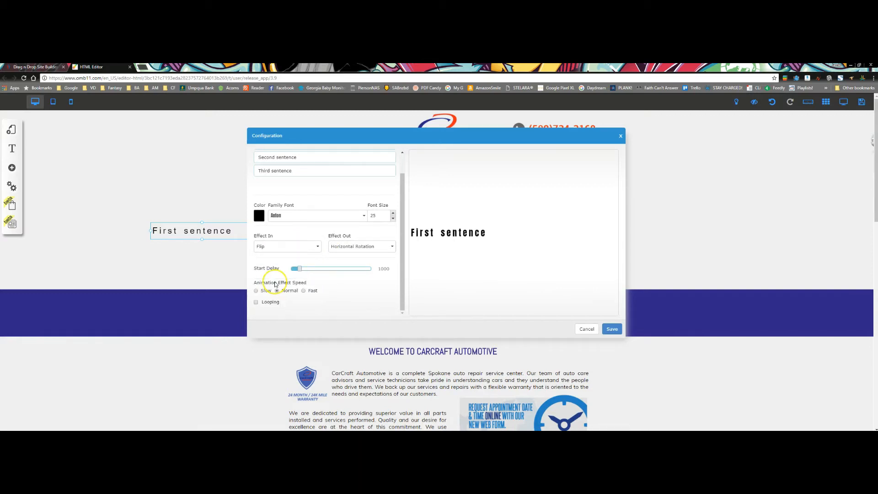
Set the Letters Effect's outgoing effect to Slide Fast to Left and its animation effect speed to Fast.
click(365, 253)
scroll(366, 292, down, 6)
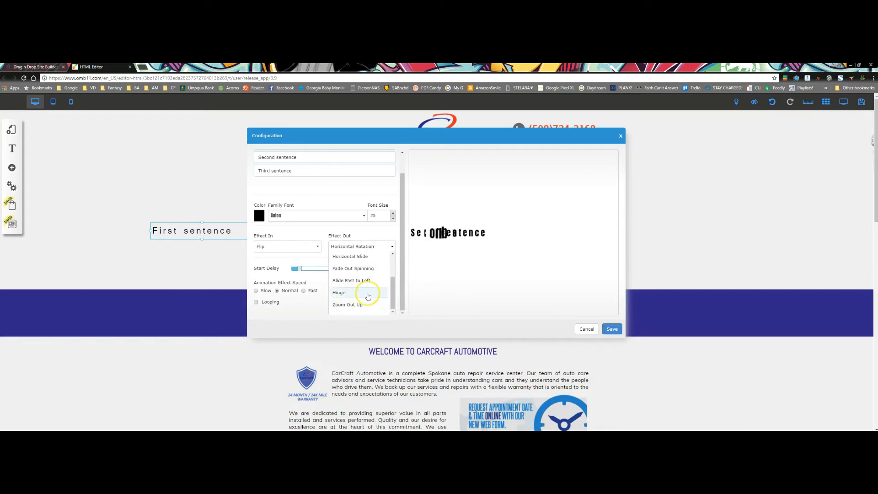
mouse_move(393, 286)
mouse_down()
mouse_move(393, 269)
mouse_move(391, 291)
mouse_up()
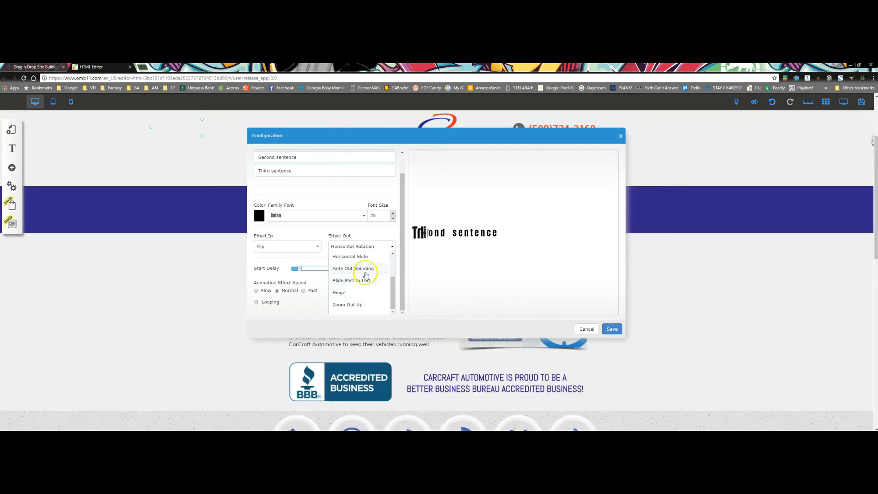
click(354, 281)
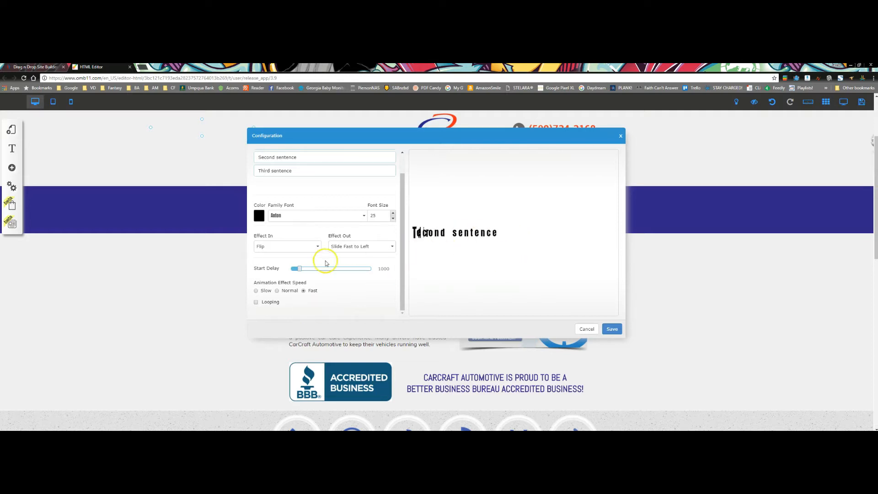
Change the outgoing effect to Vertical Rotation, enable looping and save the Letters Effect configuration.
click(355, 247)
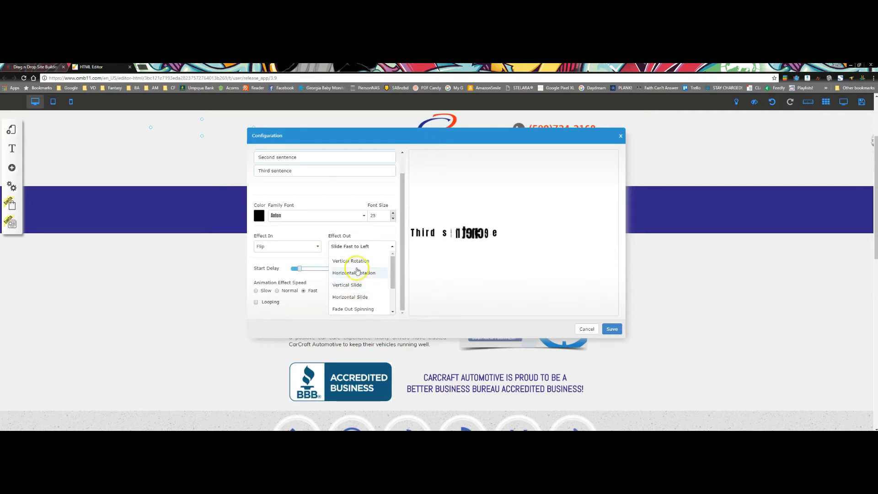
click(355, 261)
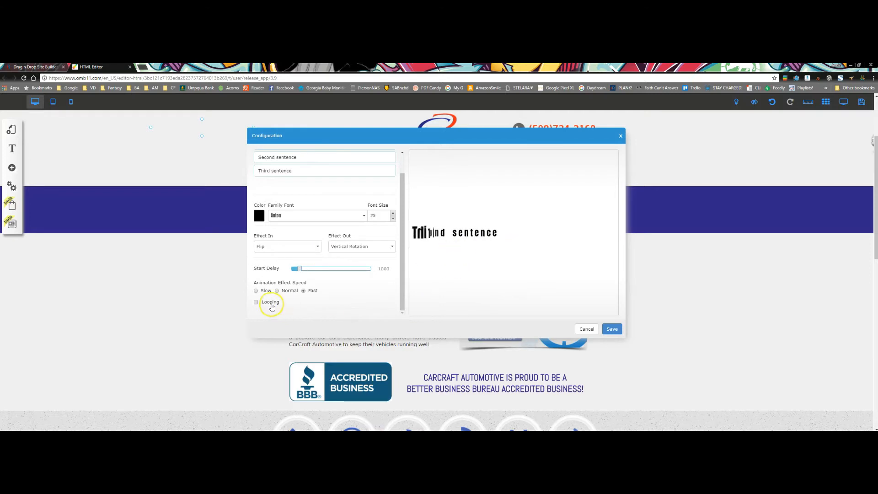
click(256, 302)
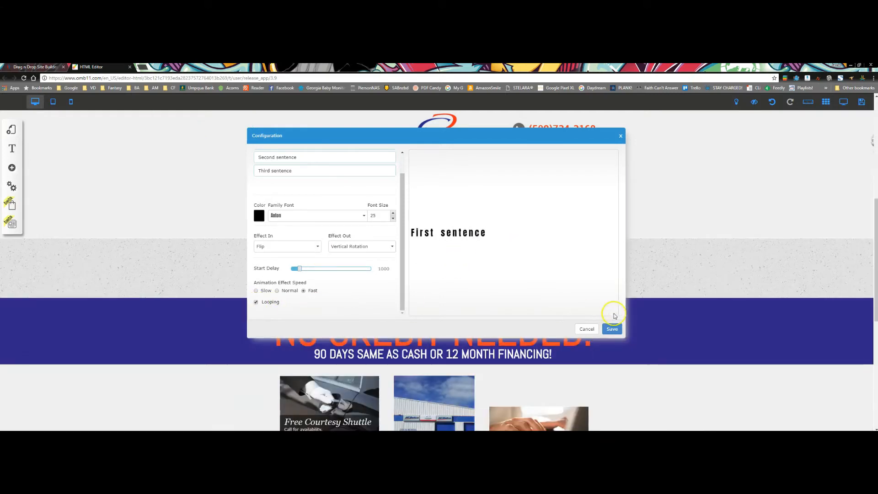
click(612, 329)
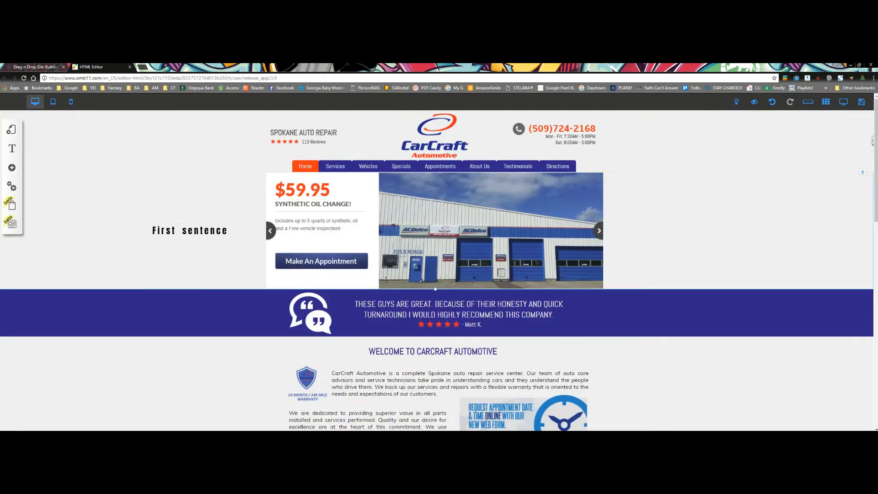
Preview the Letters Effect on the page, return to editing and delete the element.
click(843, 103)
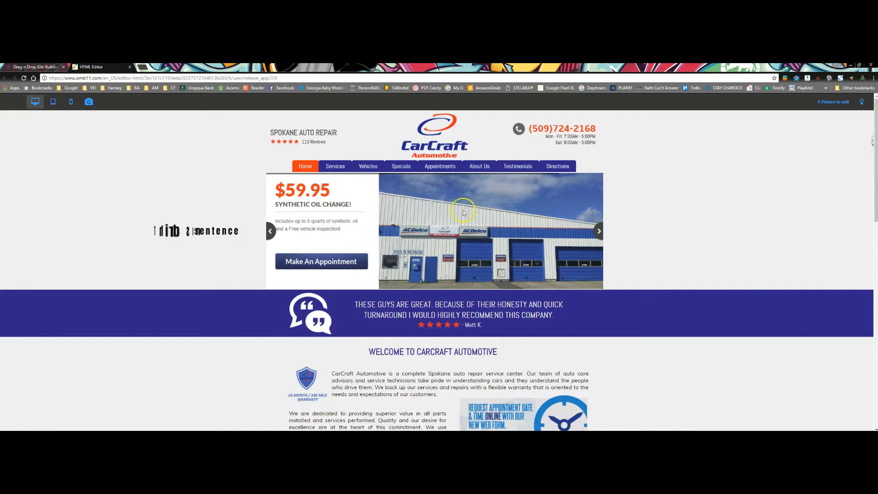
click(830, 104)
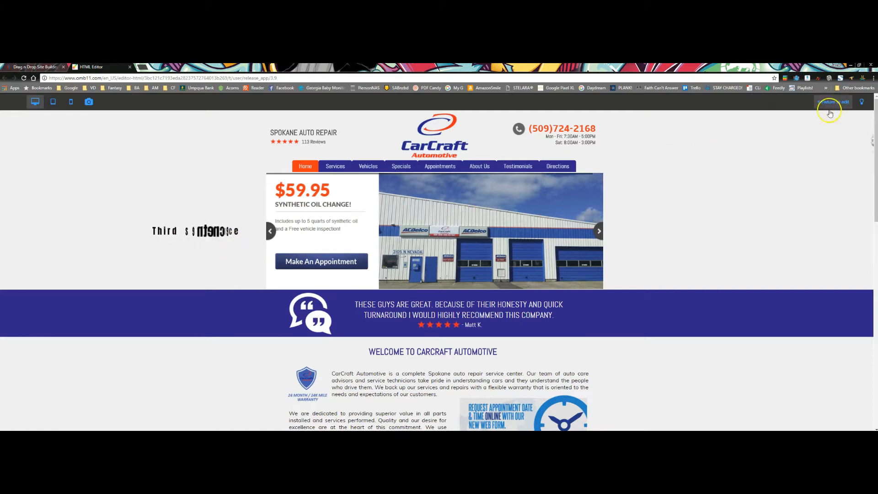
click(184, 233)
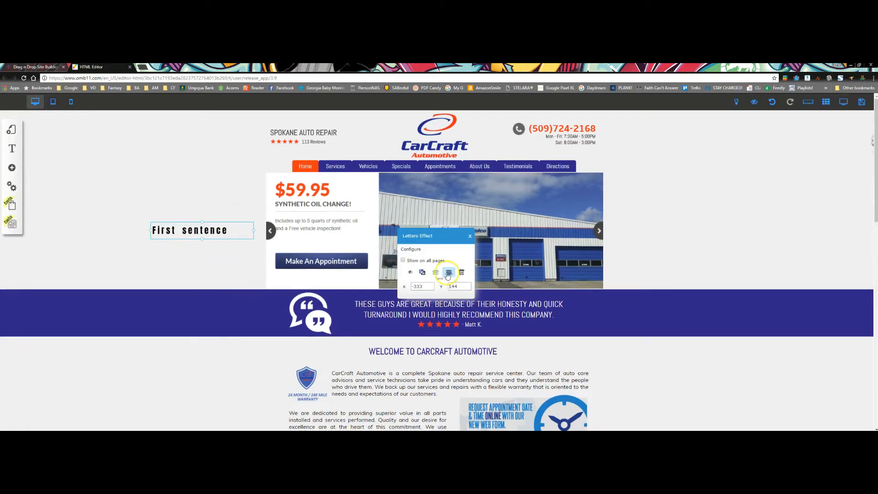
click(463, 273)
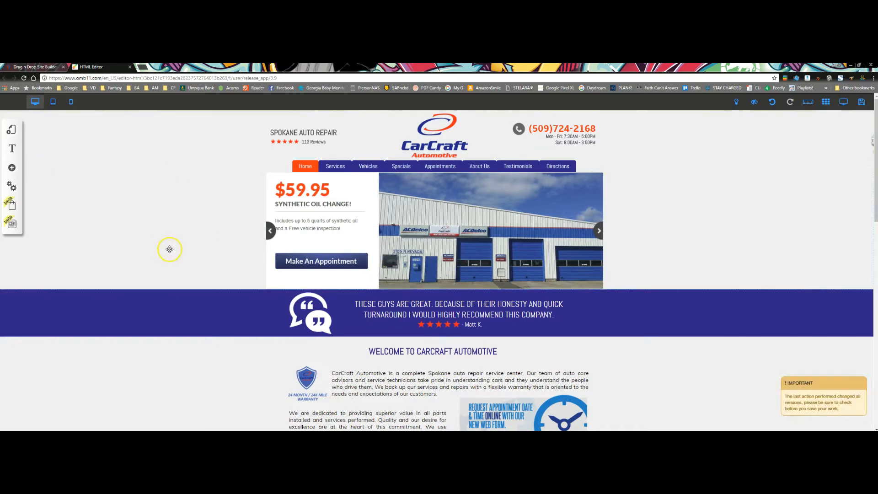
Open the image elements and examine the Image, Image Hover, Image 3D and Image Effect variants.
click(13, 169)
click(58, 155)
click(63, 222)
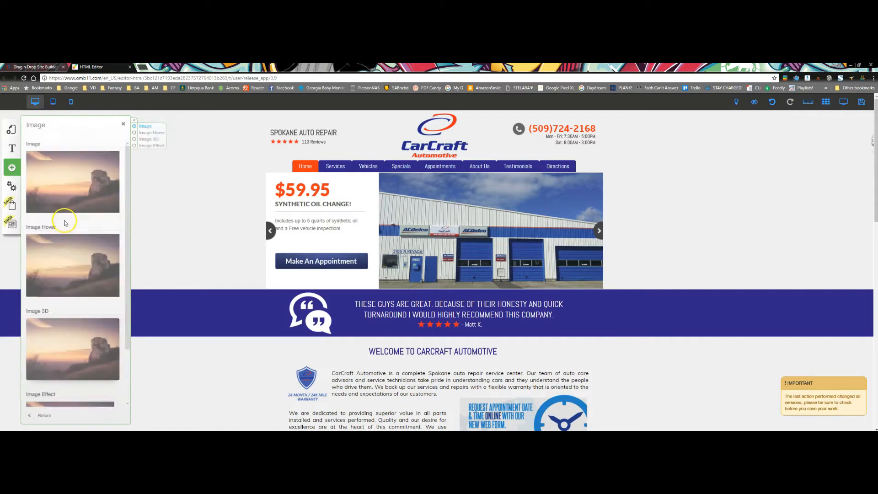
scroll(75, 210, down, 2)
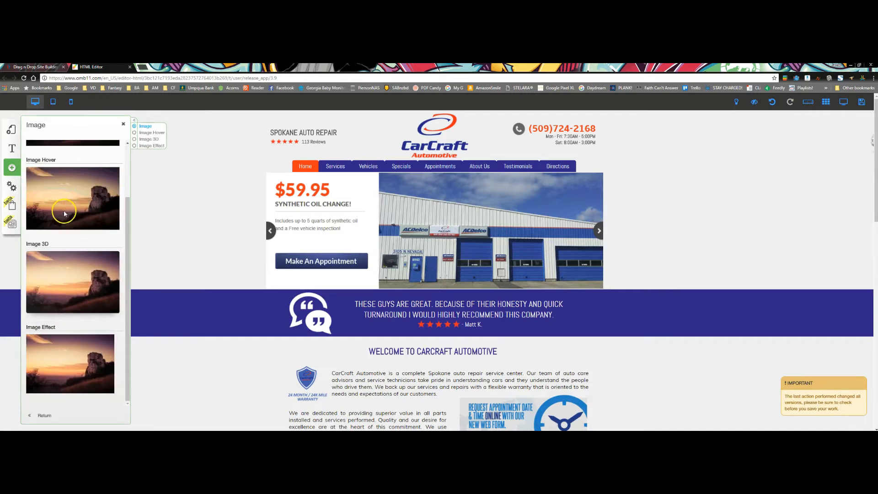
scroll(66, 197, up, 2)
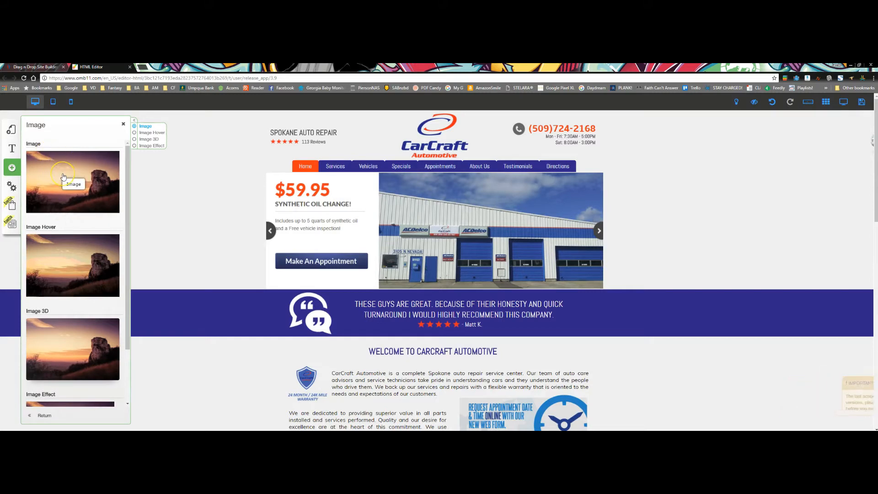
scroll(60, 228, down, 2)
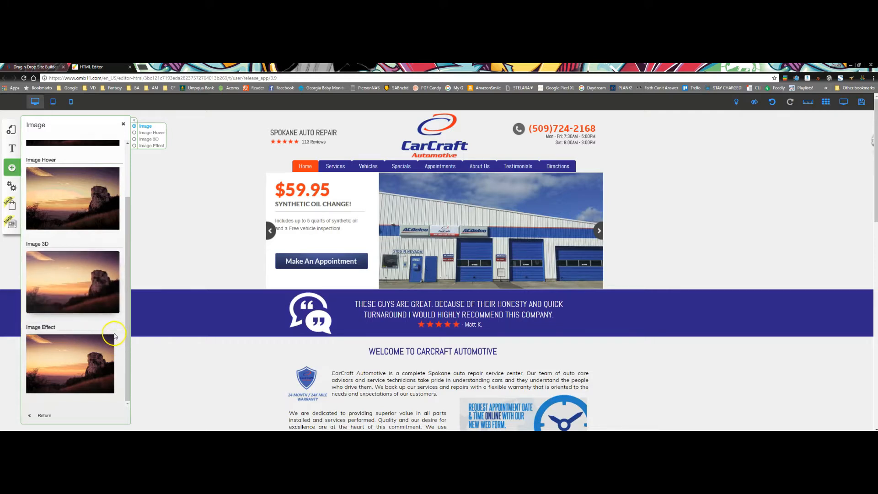
scroll(115, 336, down, 3)
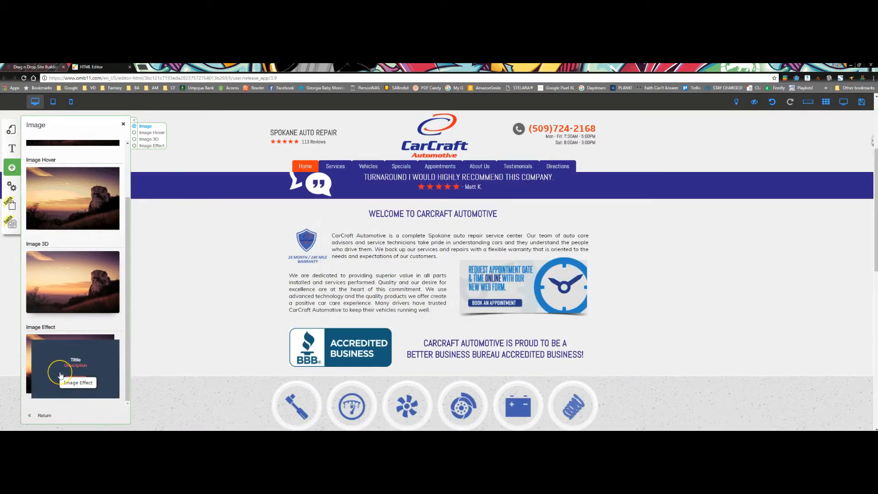
drag(64, 378, 190, 302)
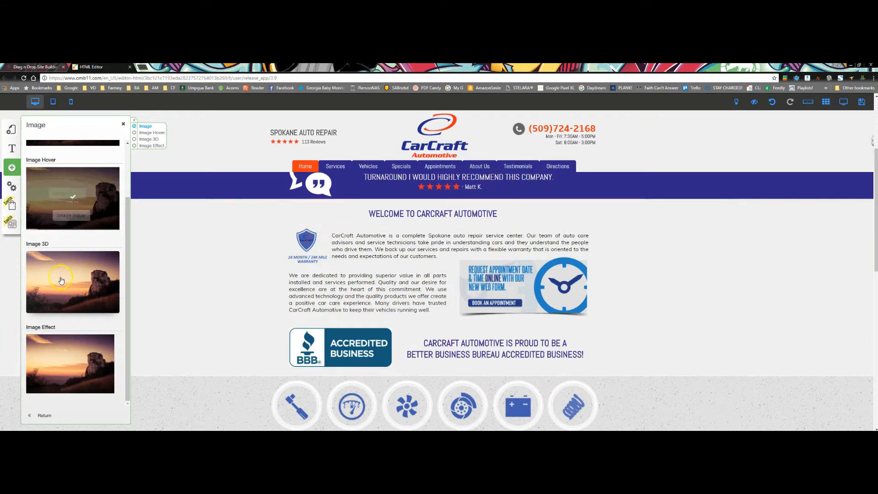
Add an Image 3D element to the welcome section and replace its picture with the night city bridge photo from My File.
drag(58, 303, 278, 294)
click(416, 234)
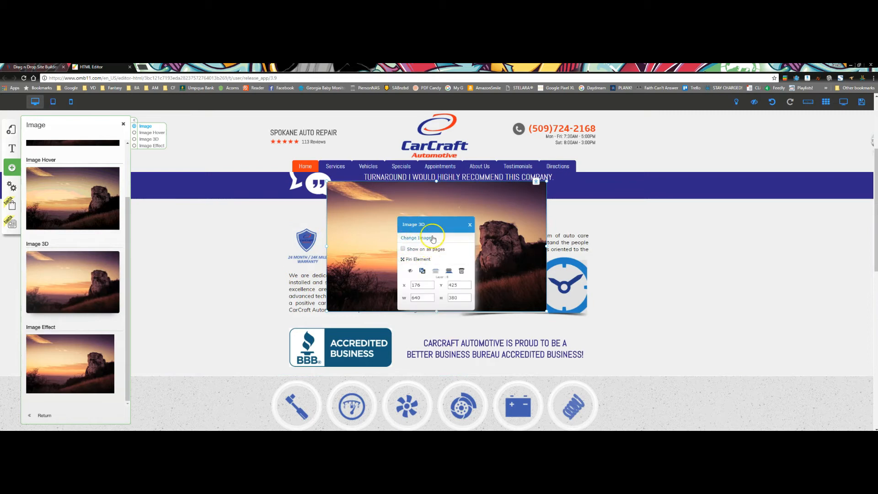
click(421, 238)
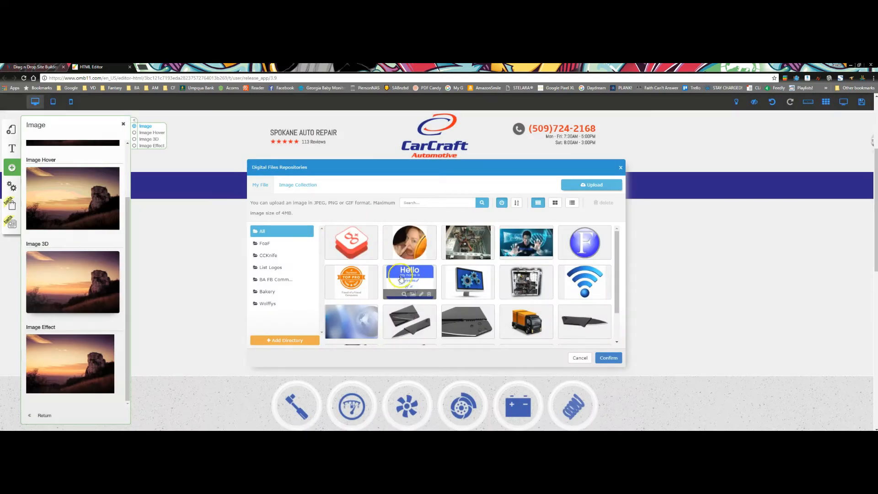
scroll(405, 284, down, 3)
scroll(405, 283, down, 10)
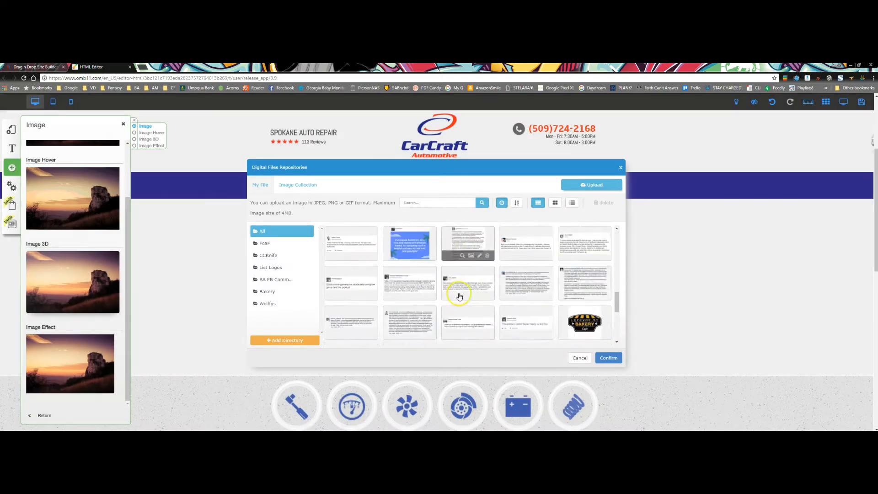
scroll(460, 294, down, 3)
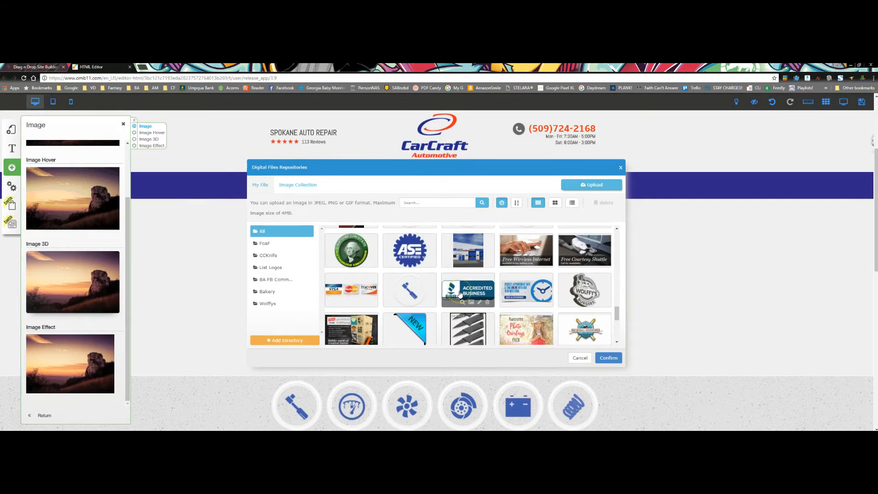
scroll(459, 294, down, 3)
click(475, 306)
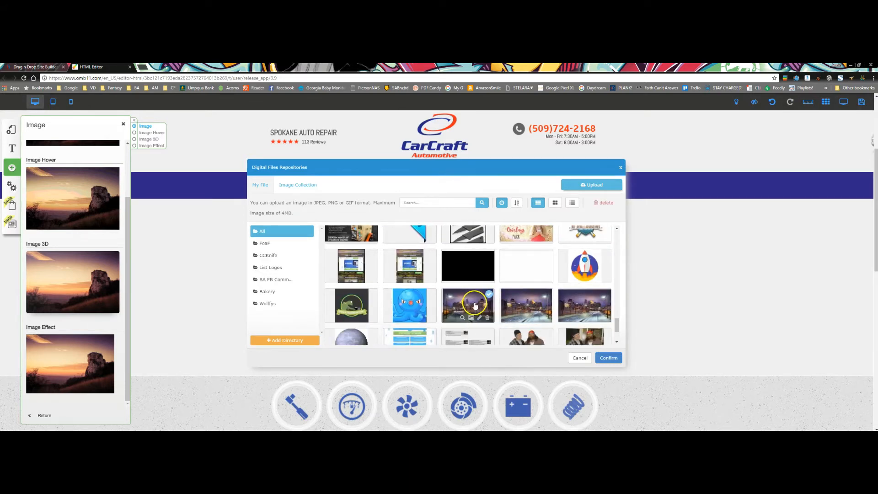
click(609, 358)
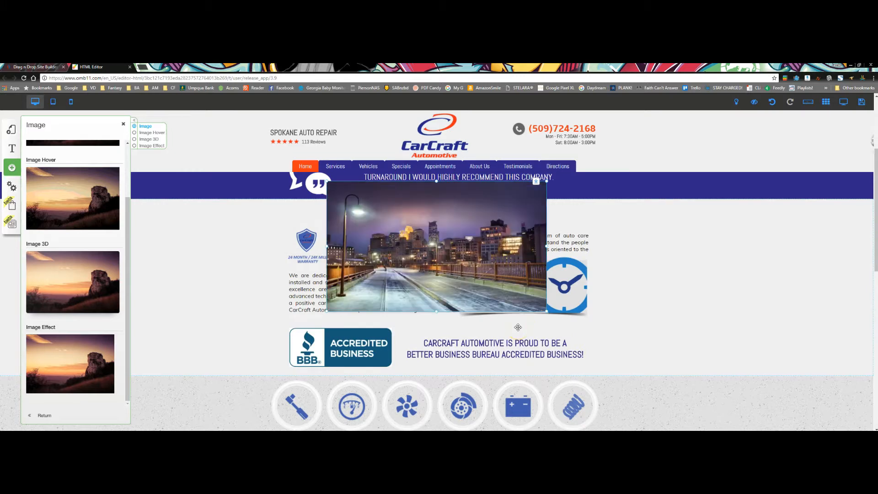
Move the Image 3D element to the blank area beside the welcome text and scale it down to about 406 by 241.
drag(440, 268, 710, 290)
drag(823, 286, 792, 287)
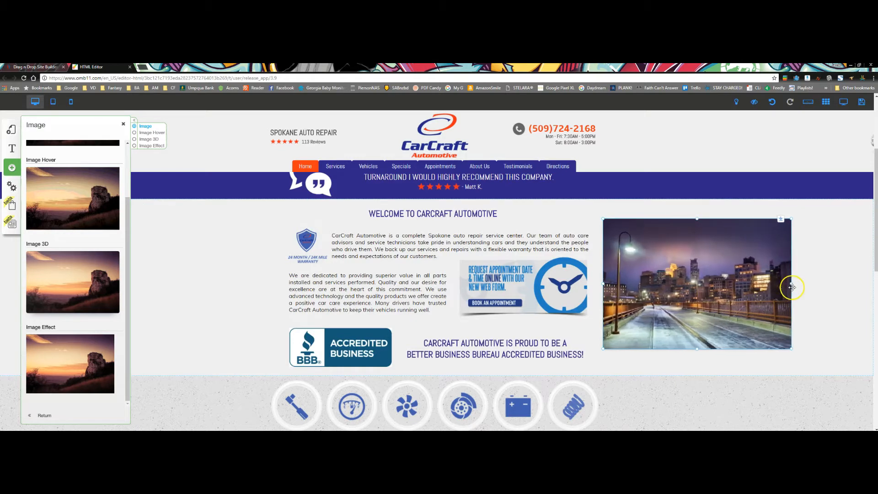
click(772, 101)
drag(822, 350, 725, 300)
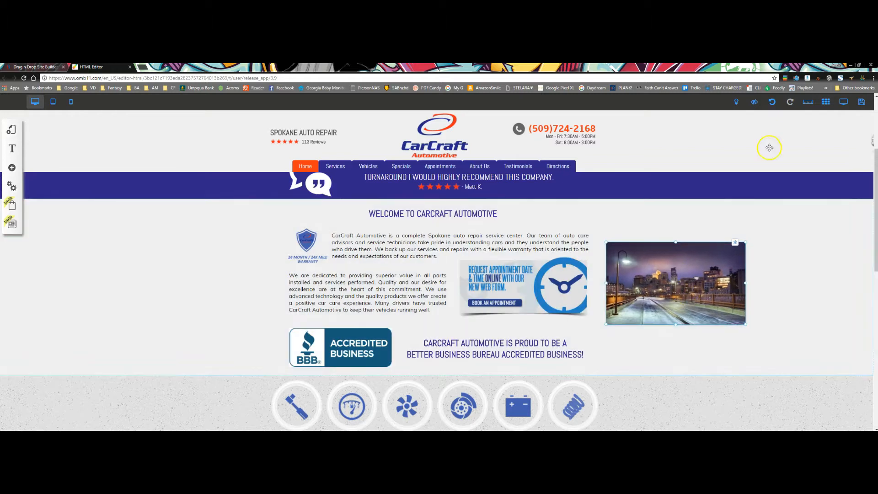
Preview the Image 3D element's hover effect on the page, return to editing and delete the element.
click(844, 102)
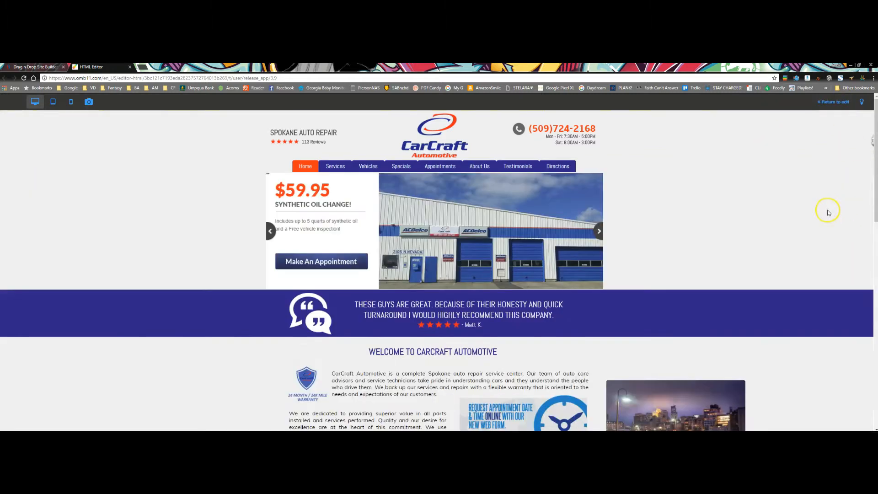
scroll(827, 210, down, 3)
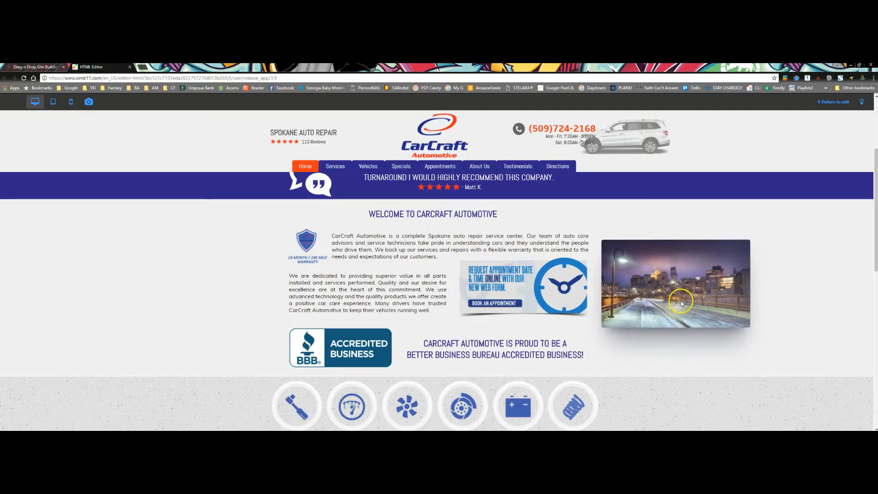
scroll(681, 297, down, 1)
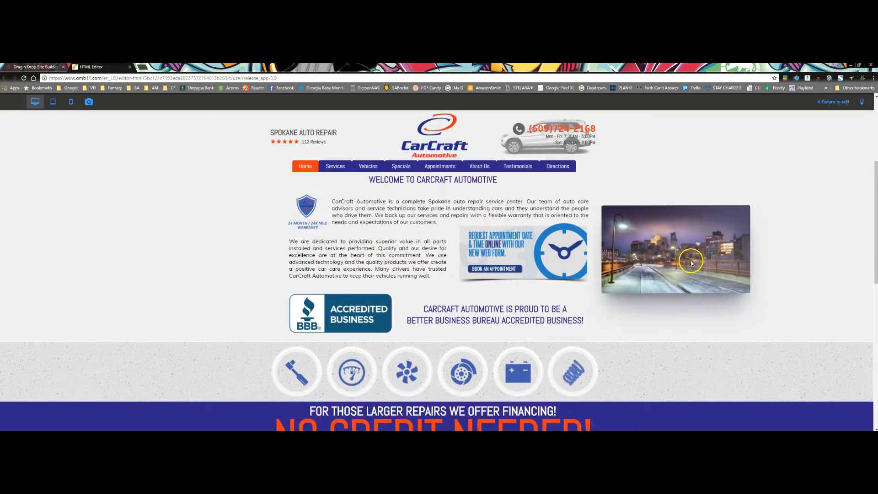
click(661, 256)
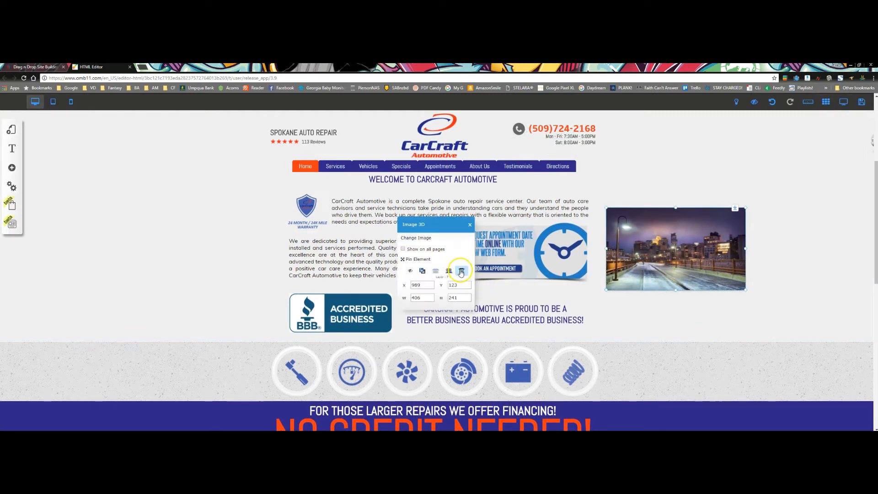
click(461, 272)
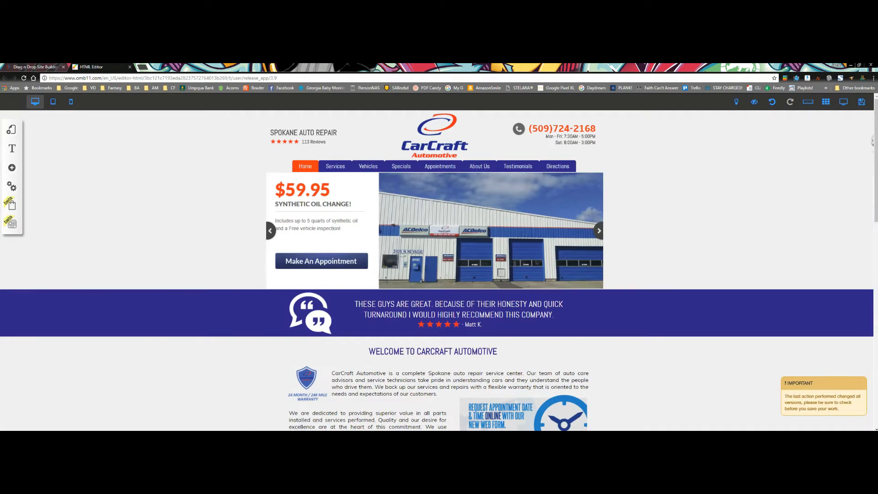
Open the Hover Elements and examine the Box Hover and Circular hover box themes alongside the page's round service icons.
click(12, 173)
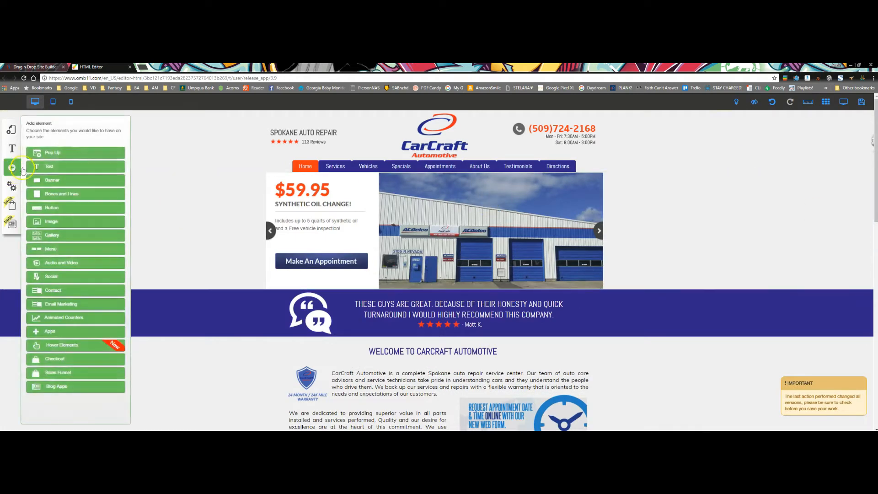
click(76, 346)
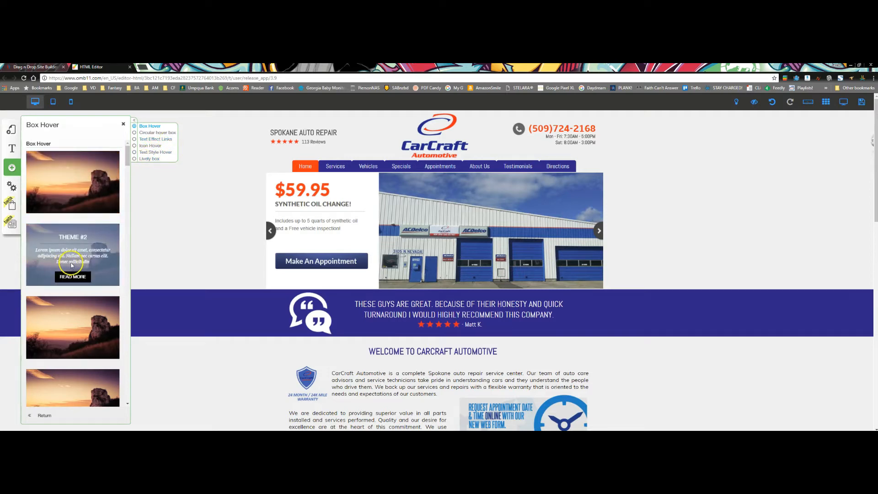
scroll(119, 251, down, 10)
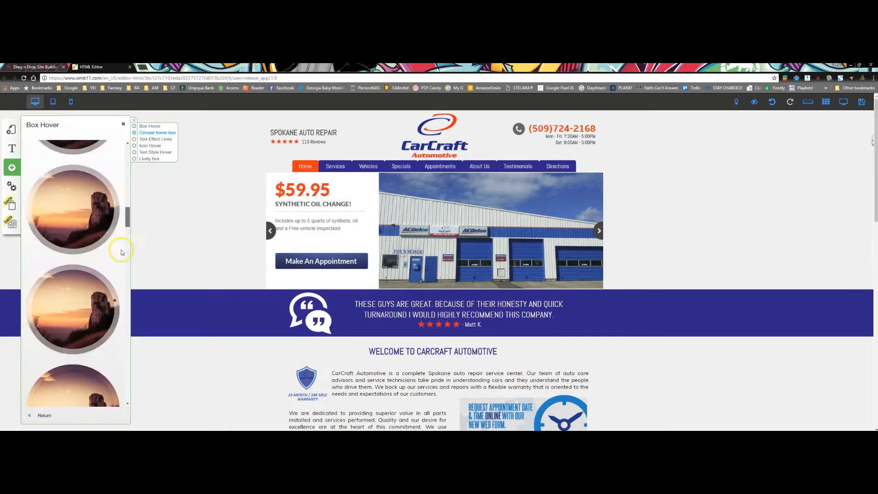
scroll(118, 242, up, 5)
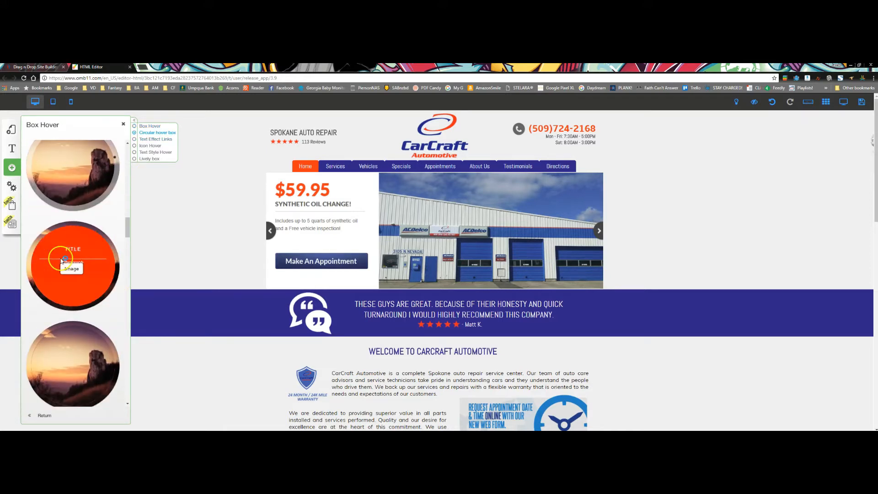
scroll(197, 277, down, 10)
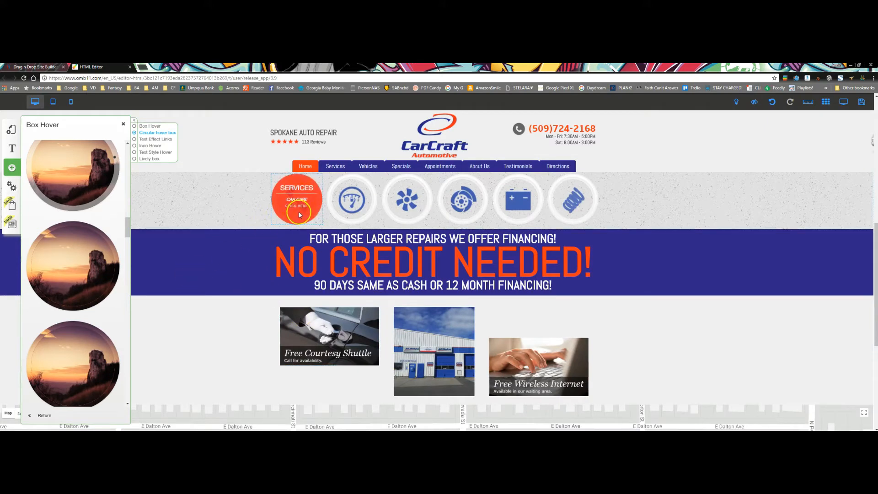
click(348, 213)
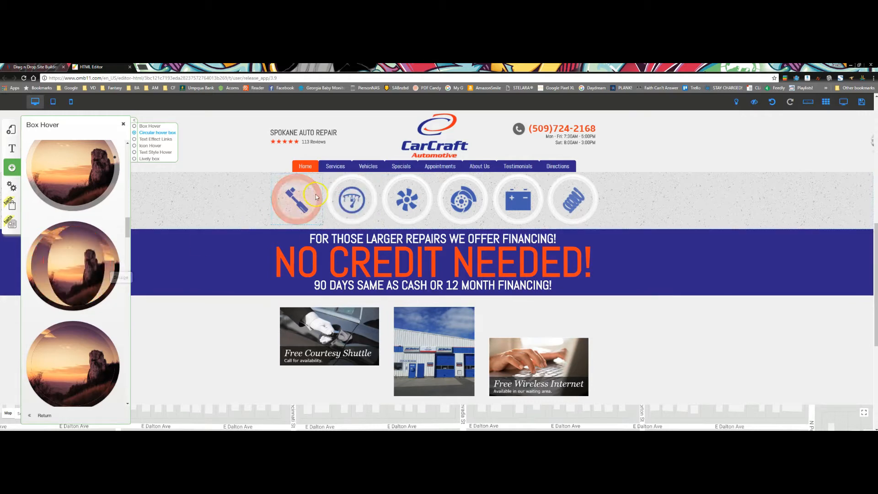
scroll(62, 299, down, 6)
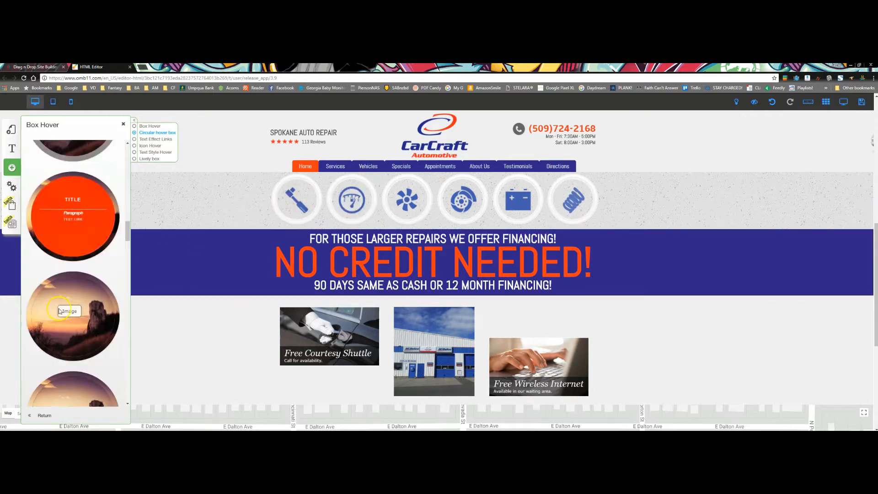
Examine the Text Effect Links and Icon Hover themes among the hover elements.
scroll(109, 242, down, 5)
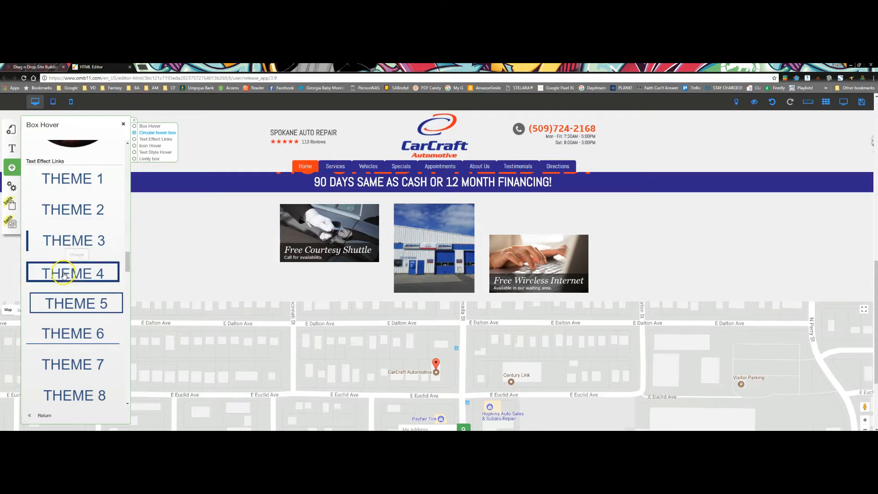
drag(126, 265, 126, 279)
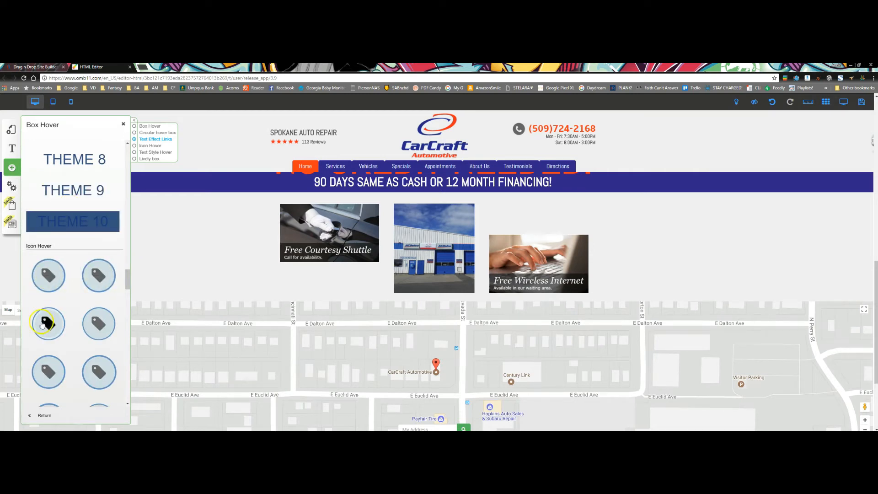
drag(128, 288, 127, 291)
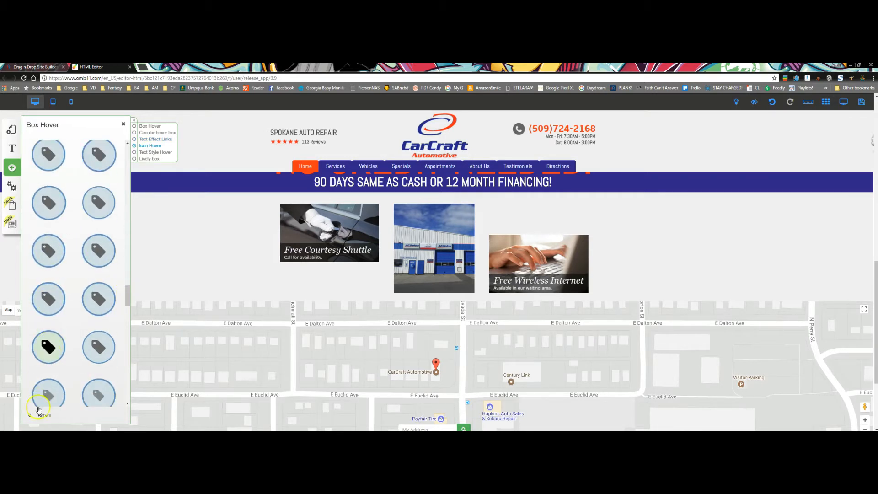
scroll(46, 320, down, 3)
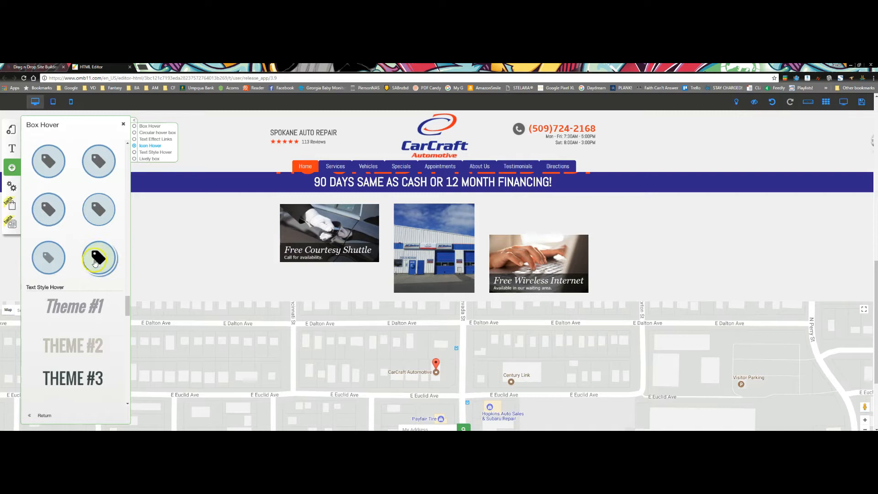
scroll(95, 262, up, 2)
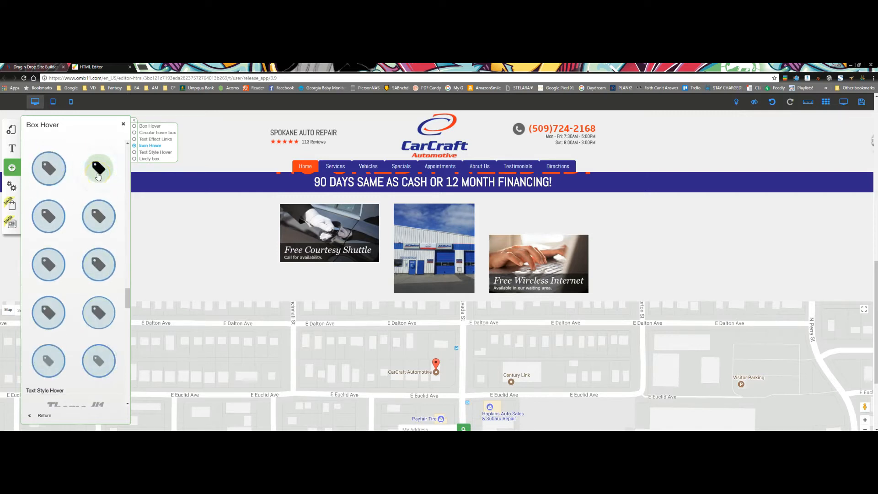
scroll(90, 211, down, 3)
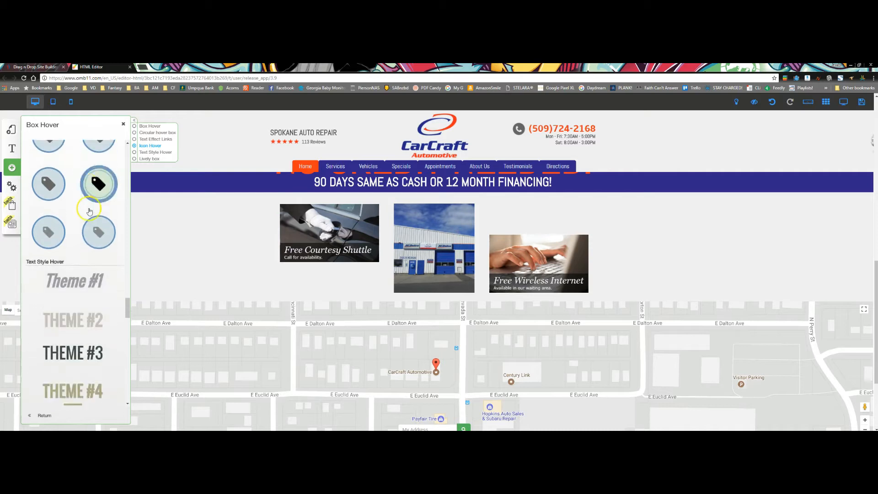
Examine the Text Style Hover and Lively box themes, then close the hover elements list.
scroll(86, 211, down, 1)
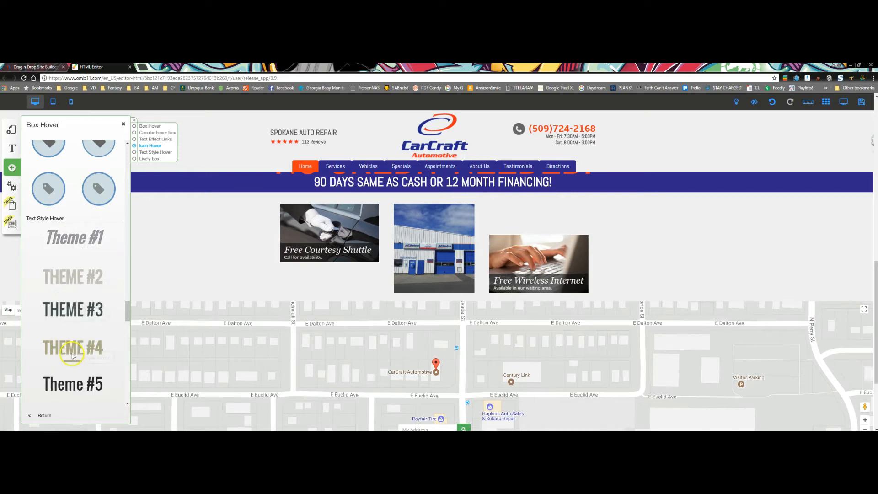
drag(127, 310, 128, 338)
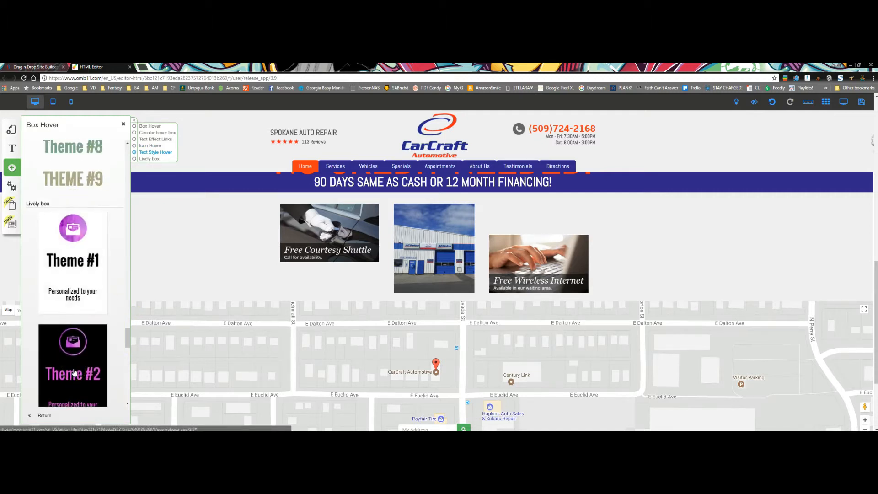
scroll(71, 255, down, 3)
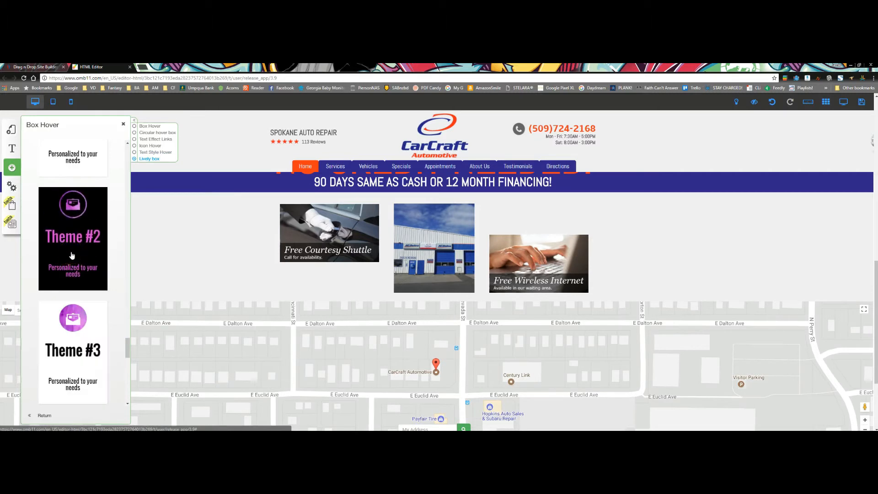
scroll(69, 356, down, 10)
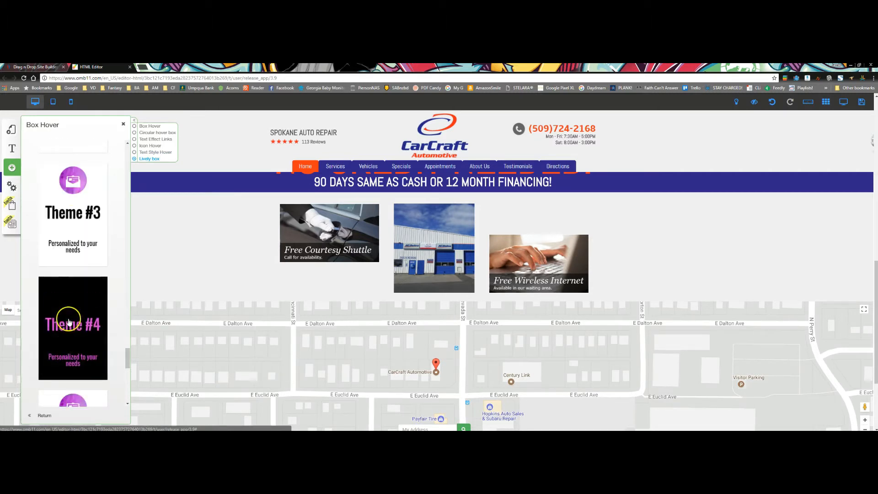
scroll(73, 323, down, 5)
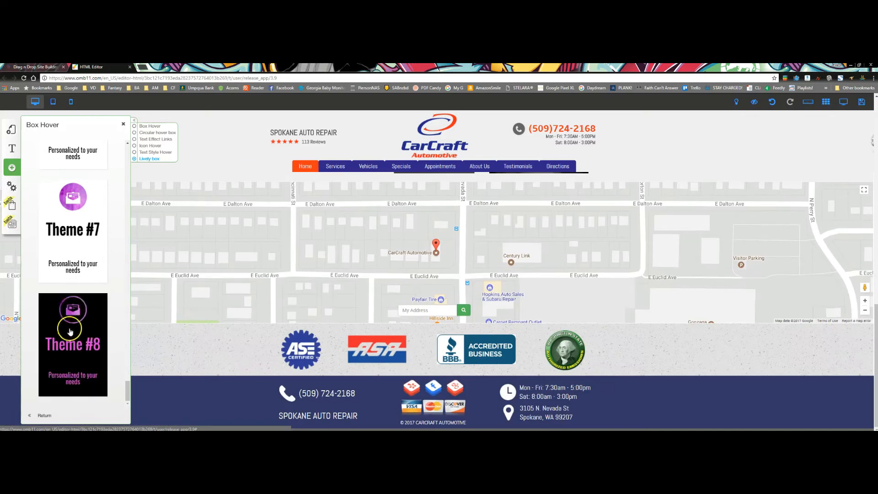
click(12, 168)
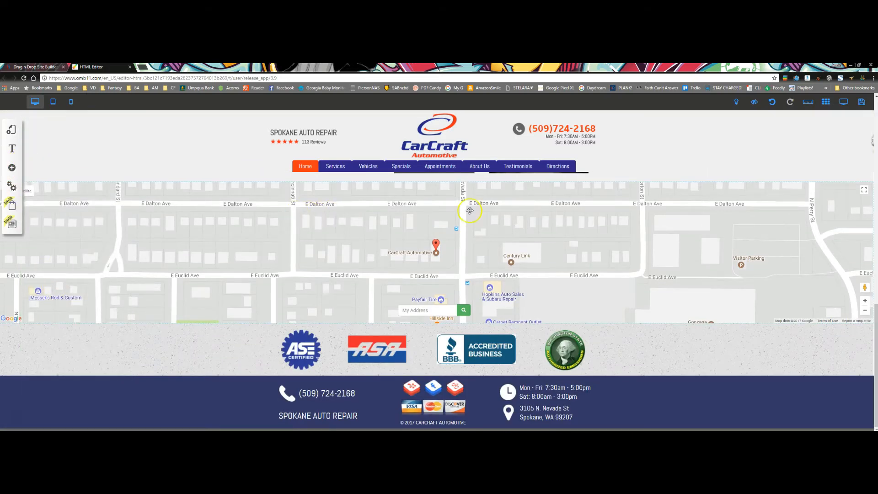
Preview the whole page to examine its existing animations, including the No Credit Needed banner text, and return to editing.
scroll(226, 253, up, 10)
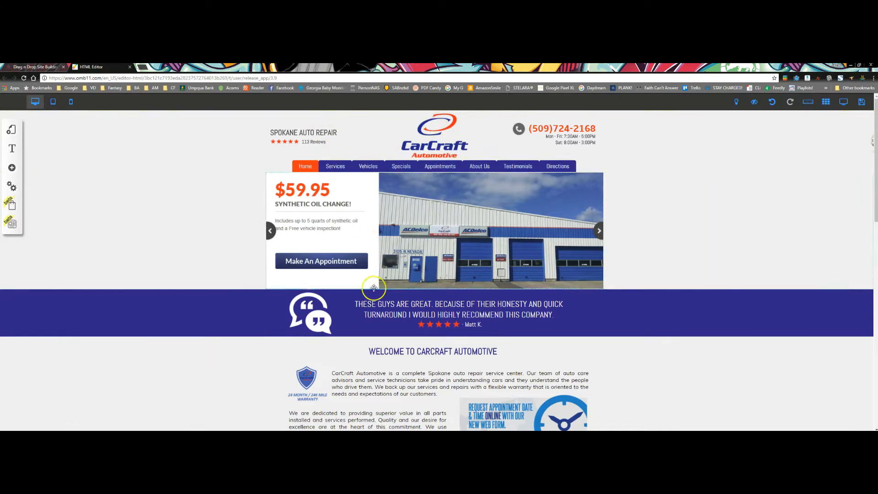
scroll(402, 274, down, 8)
scroll(645, 272, down, 1)
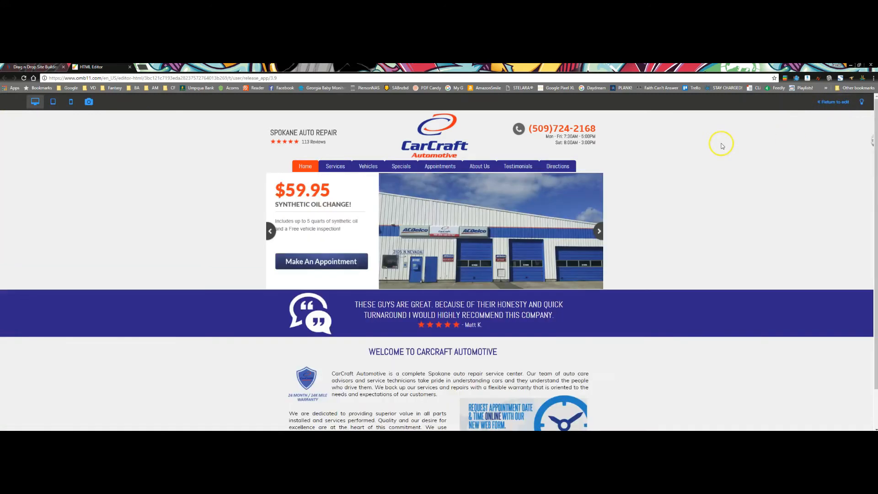
scroll(687, 220, down, 7)
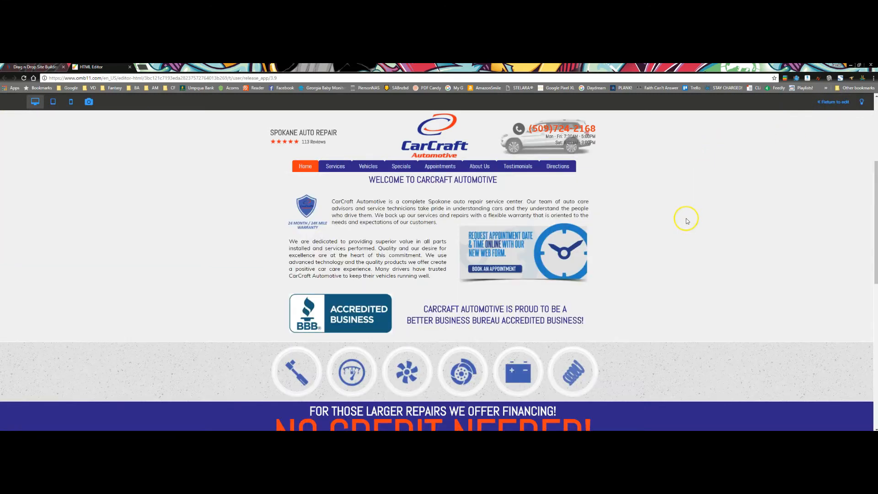
scroll(686, 220, down, 6)
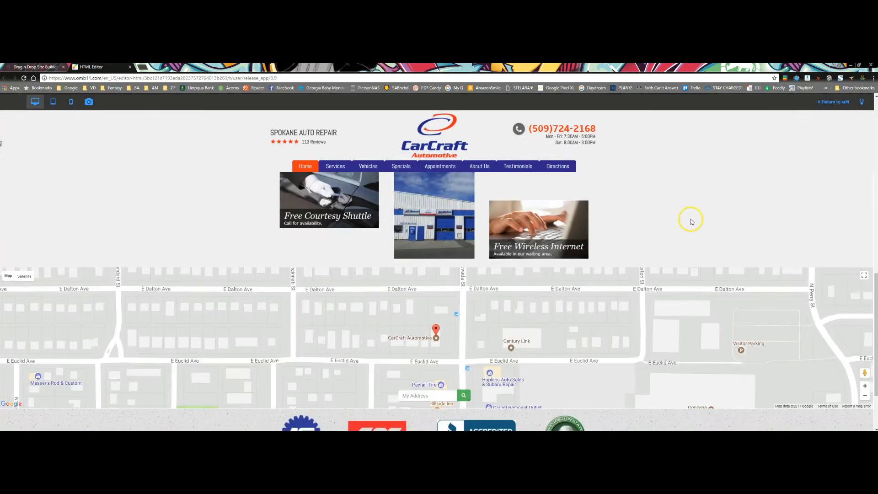
scroll(691, 222, up, 6)
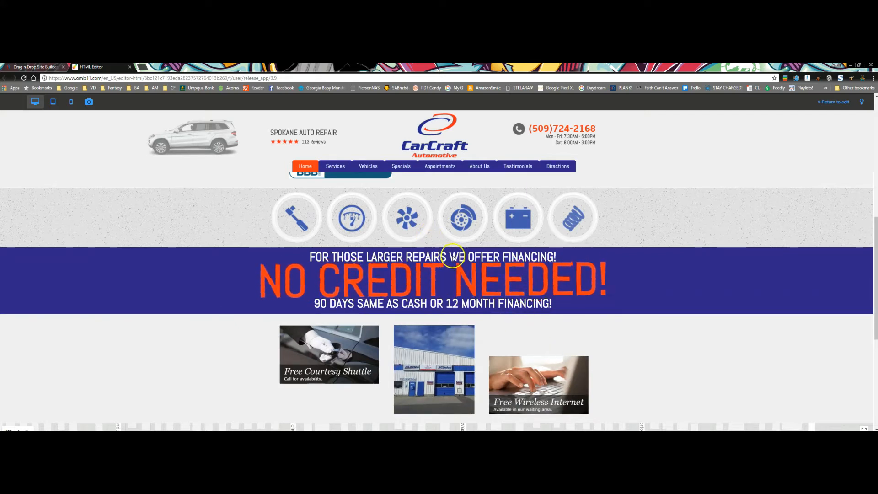
click(830, 104)
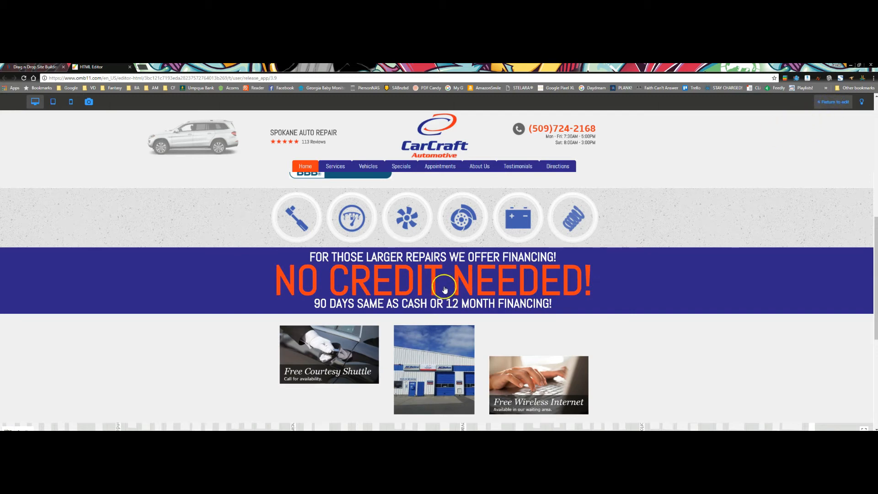
Open the animation configuration of the Book an Appointment image in the welcome section and show its available animations.
scroll(394, 187, down, 8)
scroll(386, 226, up, 5)
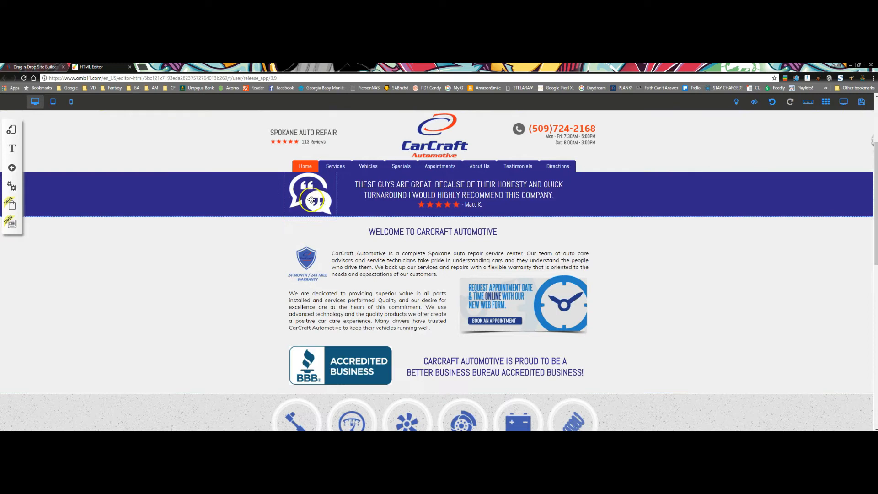
click(521, 303)
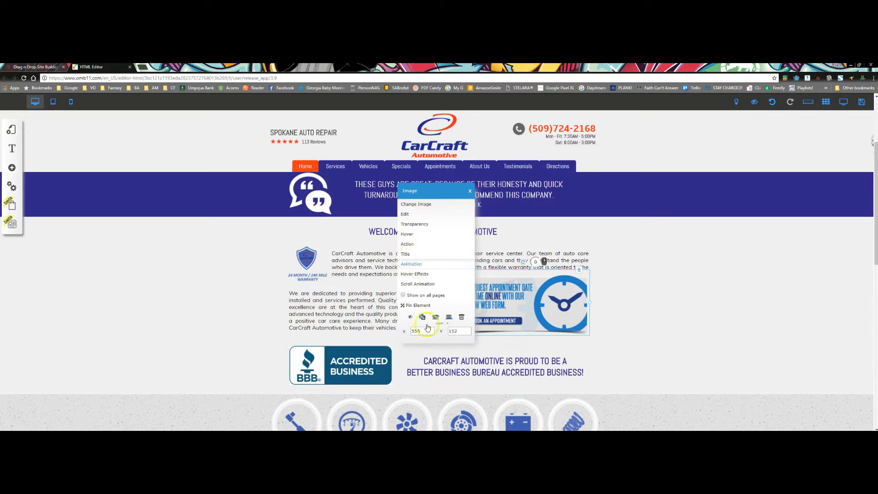
click(446, 253)
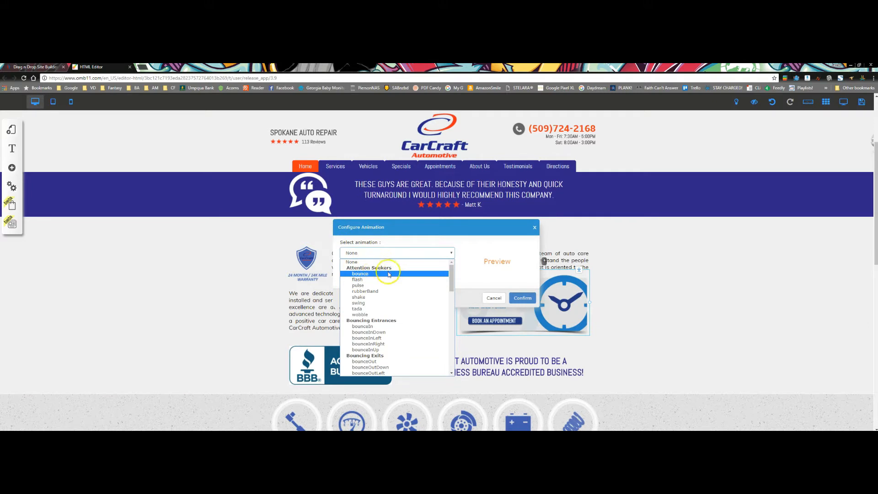
Look through the animation categories and try the tada animation on the appointment image.
drag(451, 280, 450, 332)
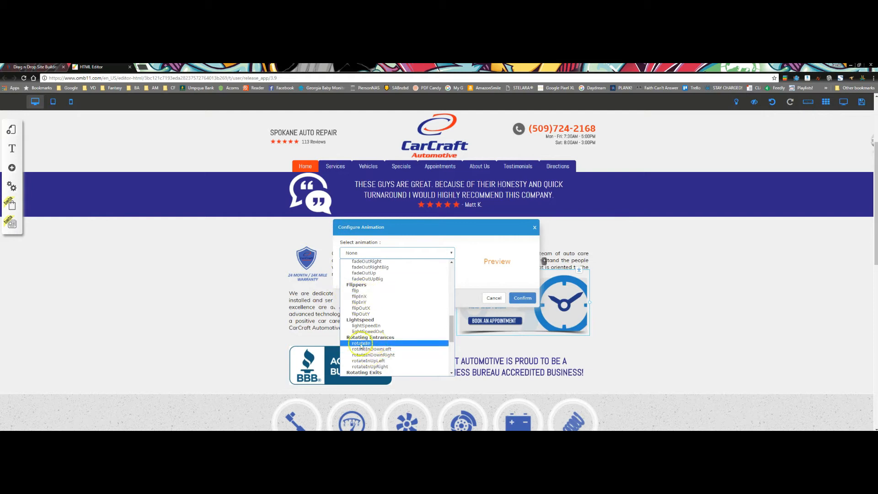
drag(451, 326, 451, 343)
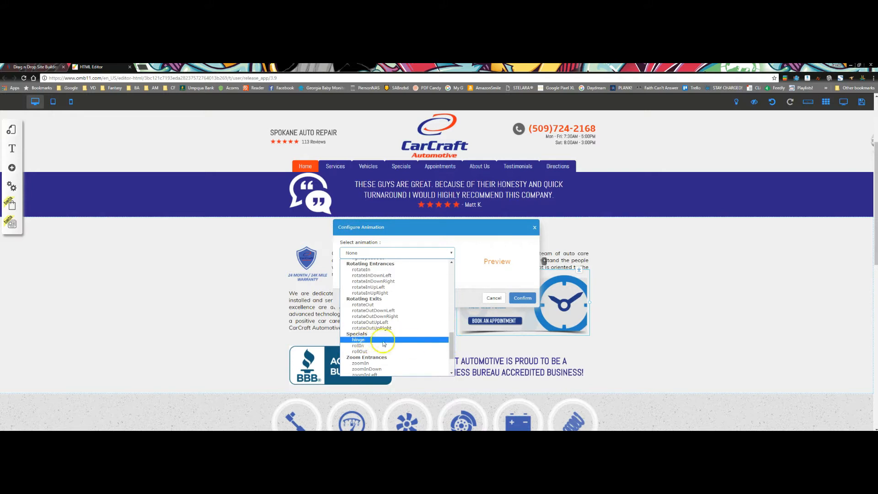
drag(450, 343, 451, 275)
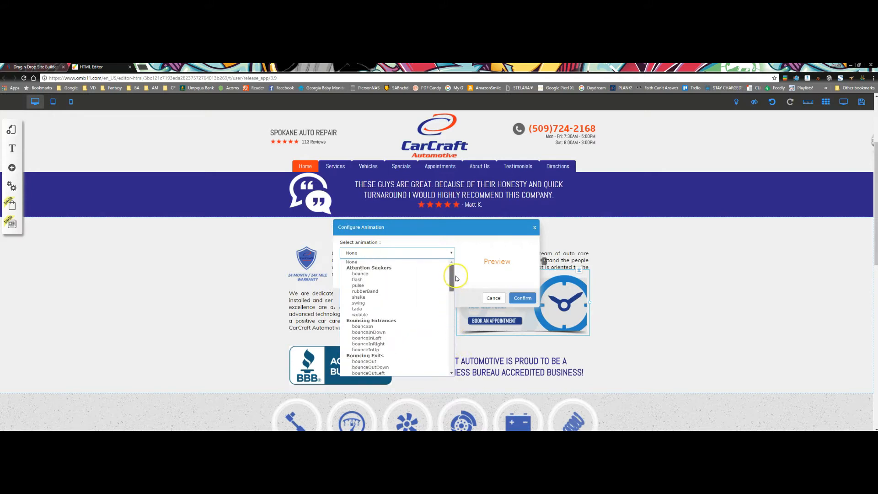
click(365, 310)
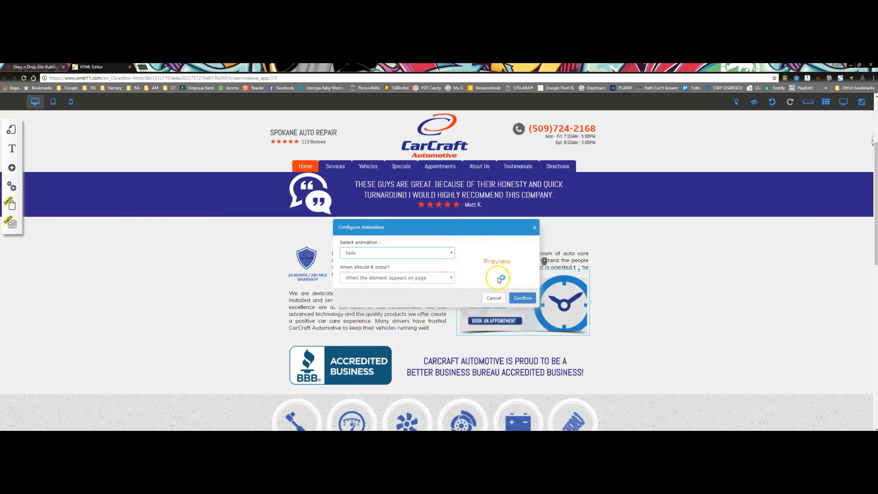
Choose the wobble animation for the appointment image and have it occur on Animation Time Counter.
click(398, 252)
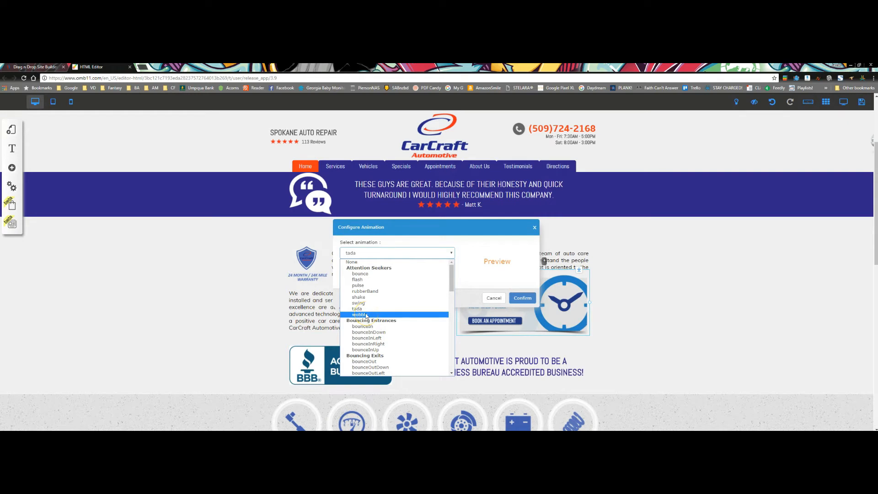
click(367, 315)
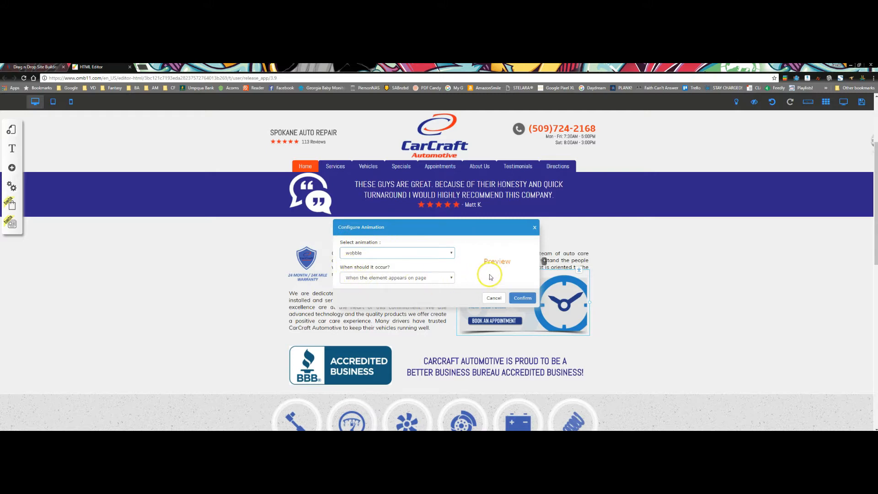
click(436, 278)
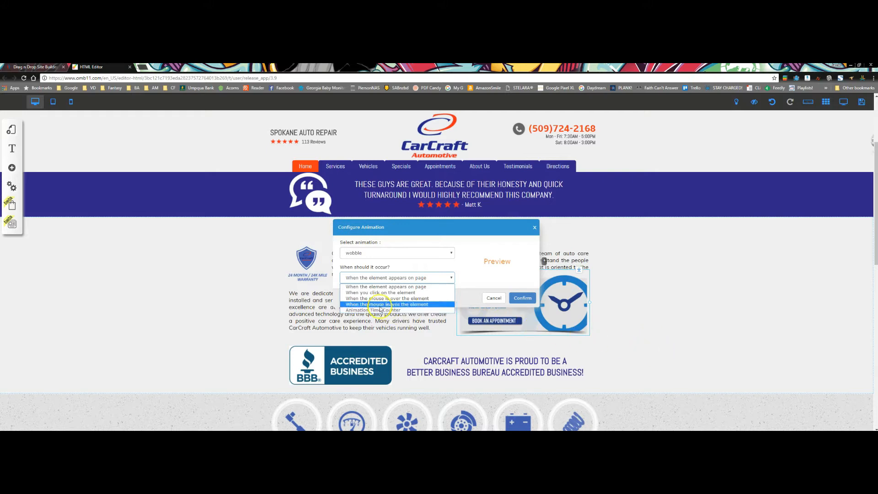
click(396, 311)
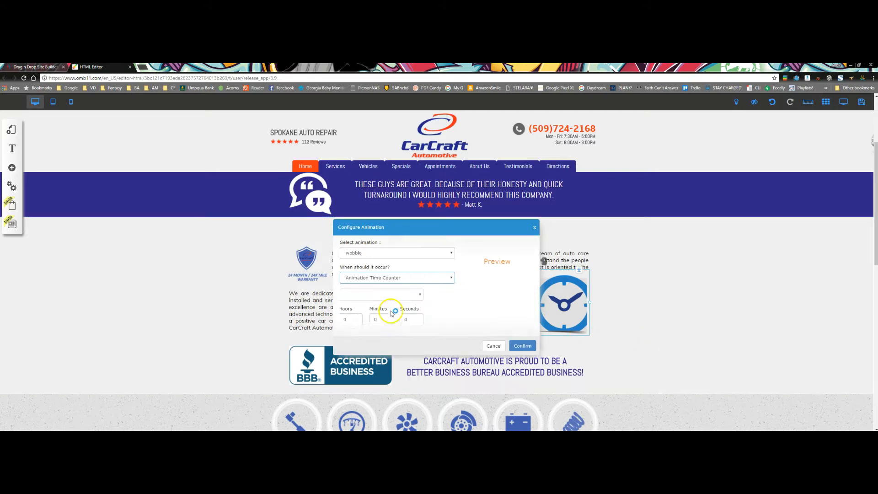
Try the Evergreen counter type for the appointment image's animation, and settle on Countdown.
click(438, 295)
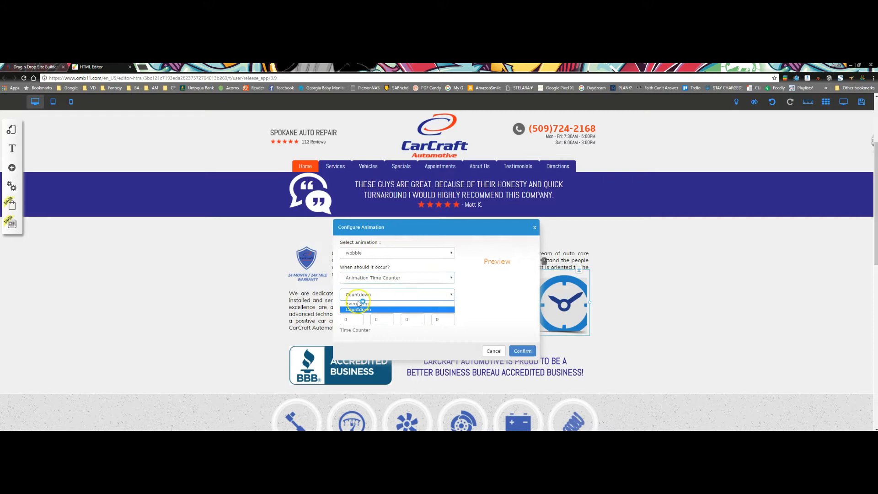
click(357, 303)
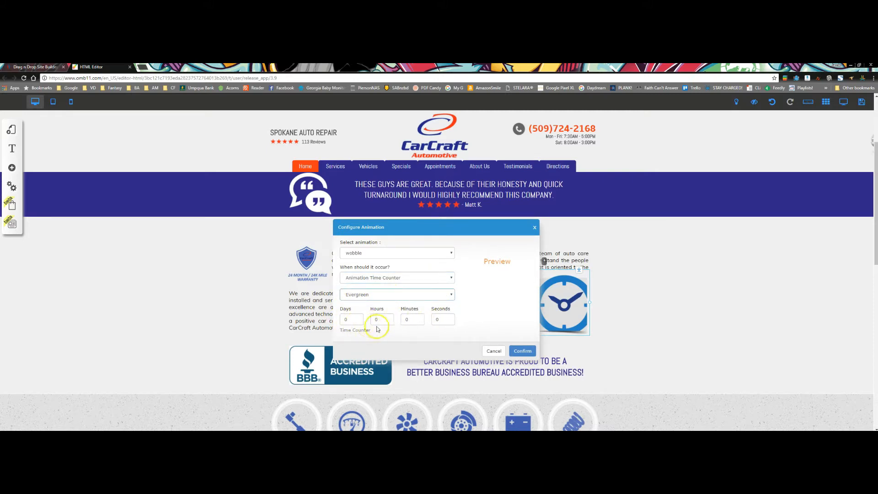
scroll(387, 311, down, 2)
click(396, 294)
click(378, 310)
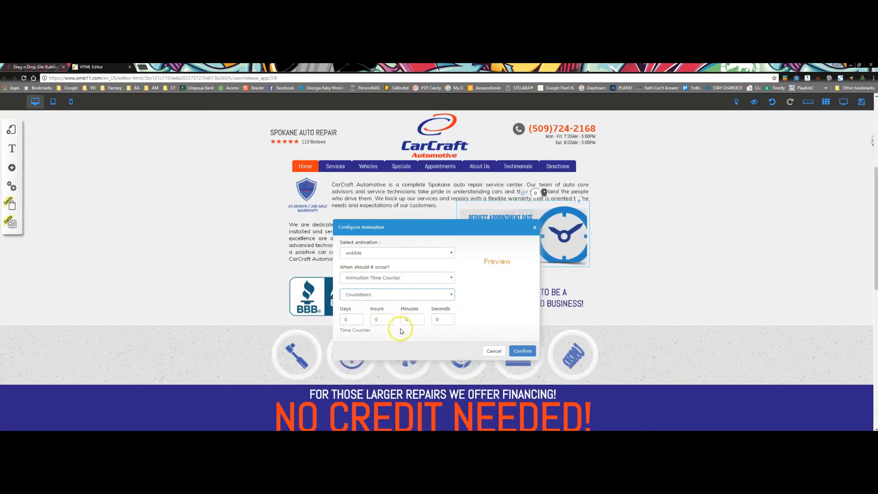
scroll(389, 319, down, 3)
click(381, 295)
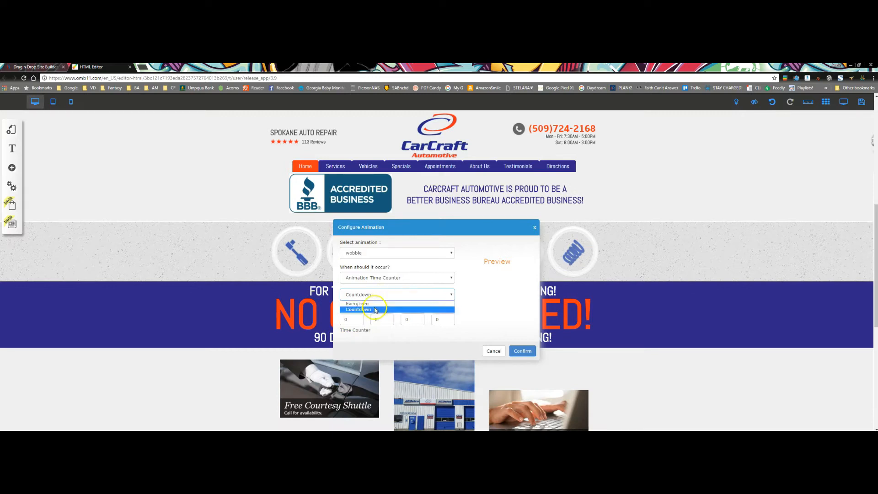
click(373, 310)
Clear the days value, set the wobble animation's countdown to 3 seconds, and apply the settings.
click(448, 321)
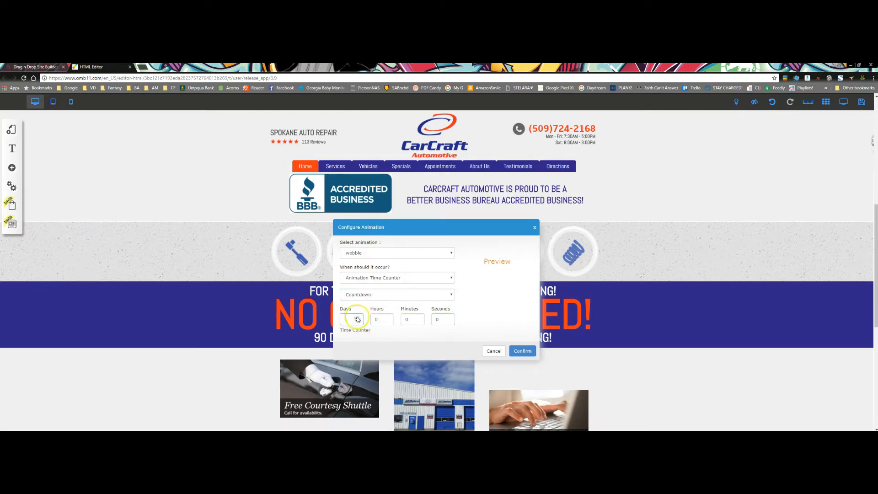
drag(334, 323, 329, 317)
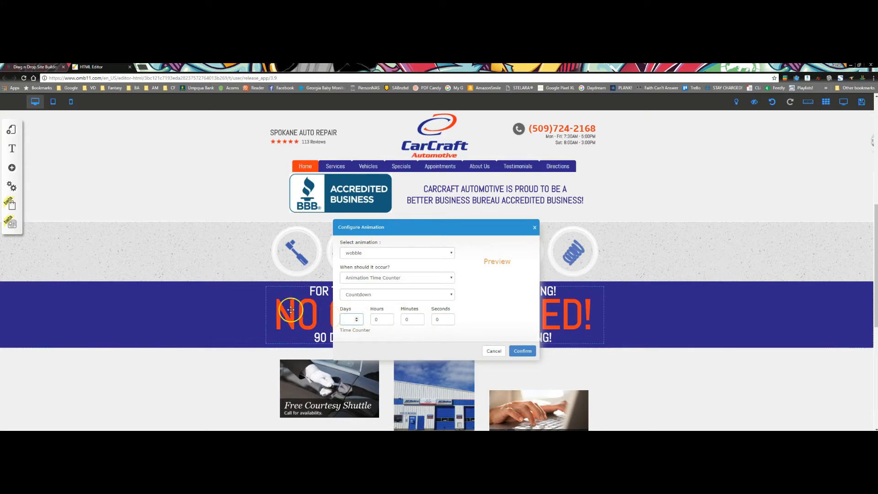
drag(439, 319, 430, 322)
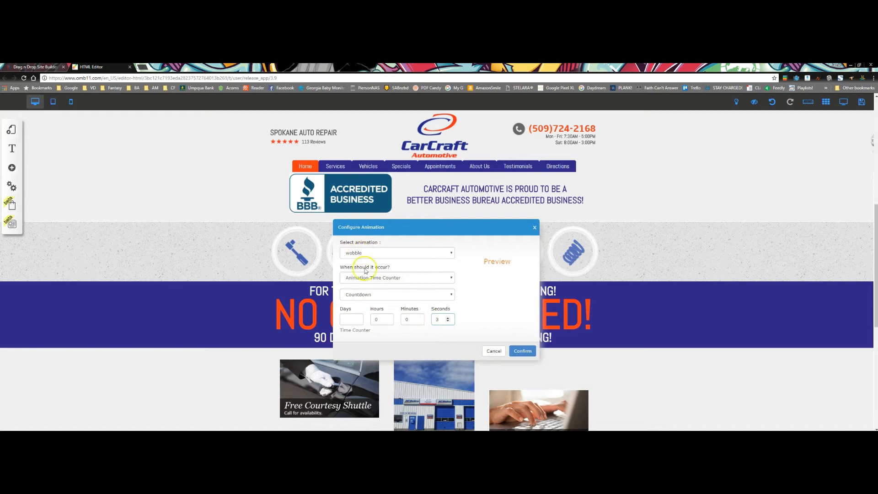
click(521, 351)
Preview the page to examine the timed wobble animation on the appointment image, and return to editing.
scroll(668, 334, down, 10)
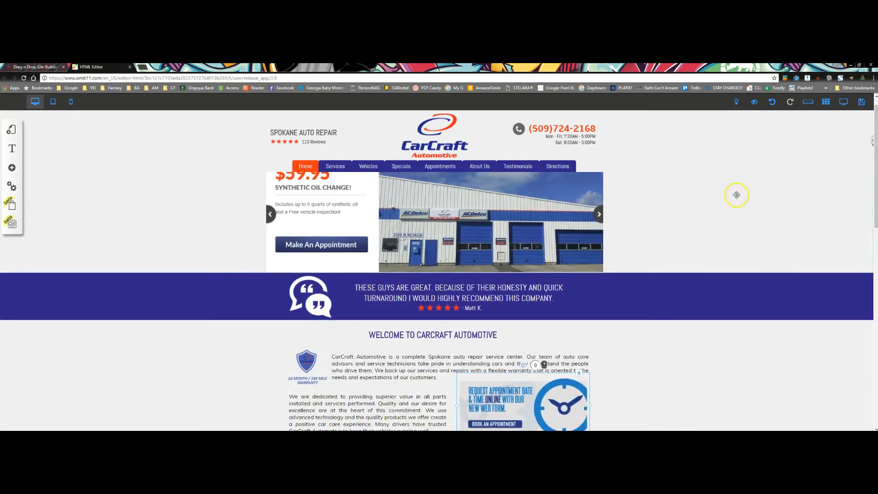
click(844, 101)
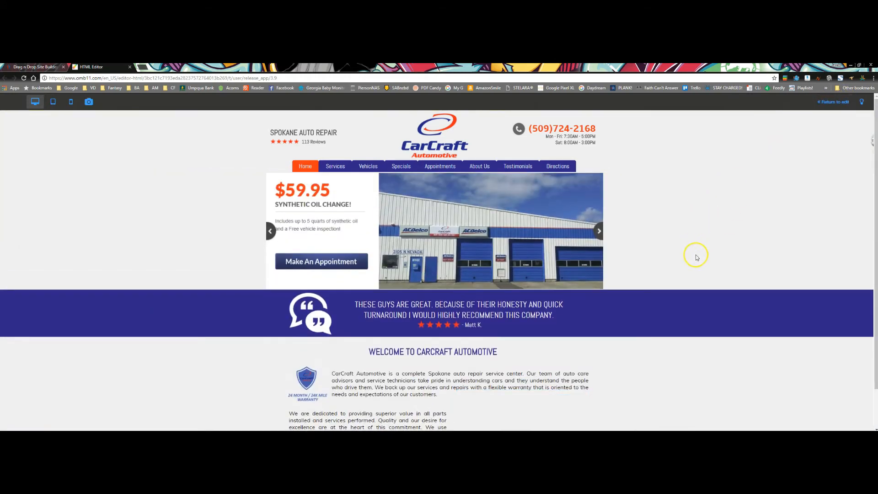
scroll(697, 261, down, 5)
scroll(684, 275, up, 3)
scroll(778, 222, down, 2)
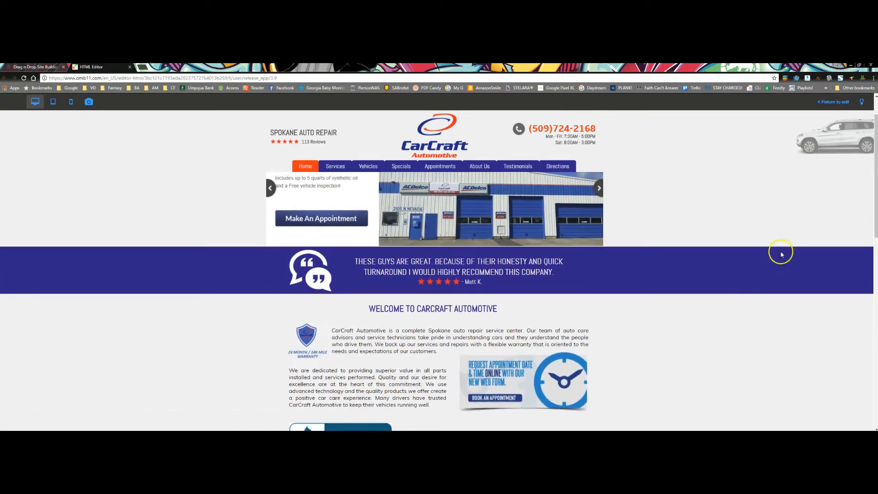
scroll(780, 251, up, 2)
click(819, 112)
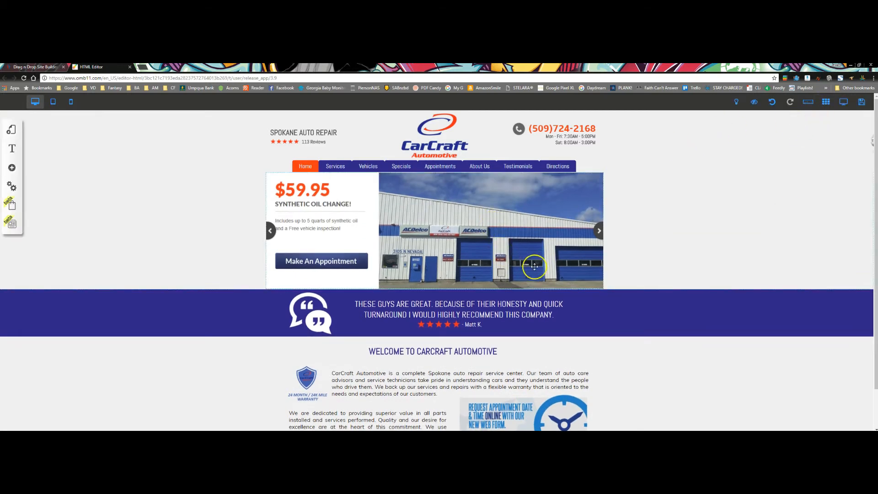
Remove the animation from the Book an Appointment image by setting it to None.
scroll(506, 270, down, 6)
right_click(500, 278)
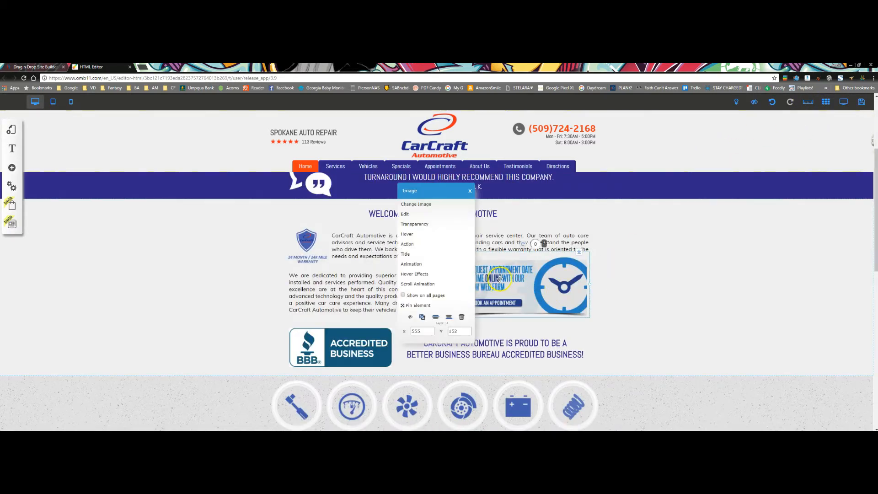
click(418, 267)
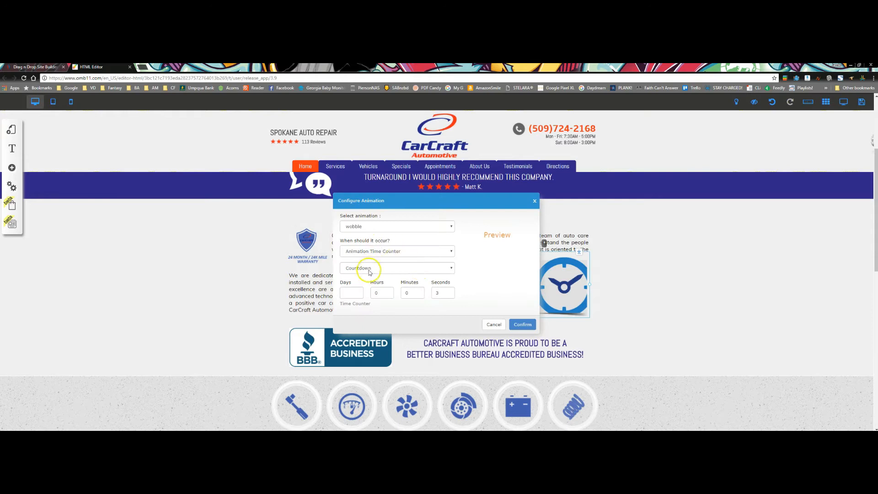
click(368, 227)
click(361, 235)
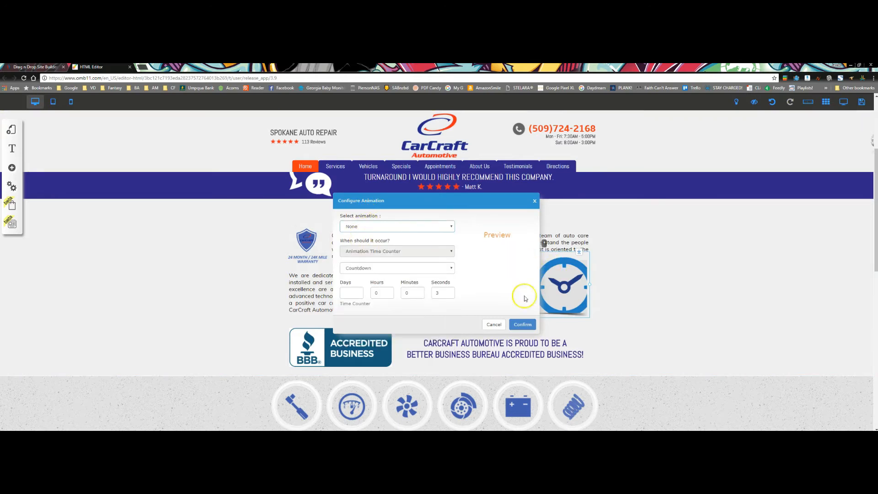
click(522, 326)
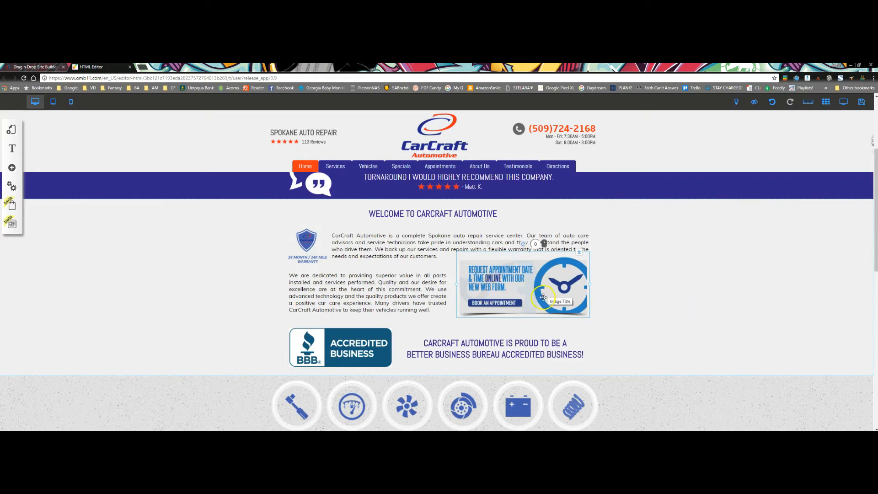
Apply the hinge animation to the testimonial quote text, occurring when you click on the element, and preview the page.
scroll(377, 254, up, 2)
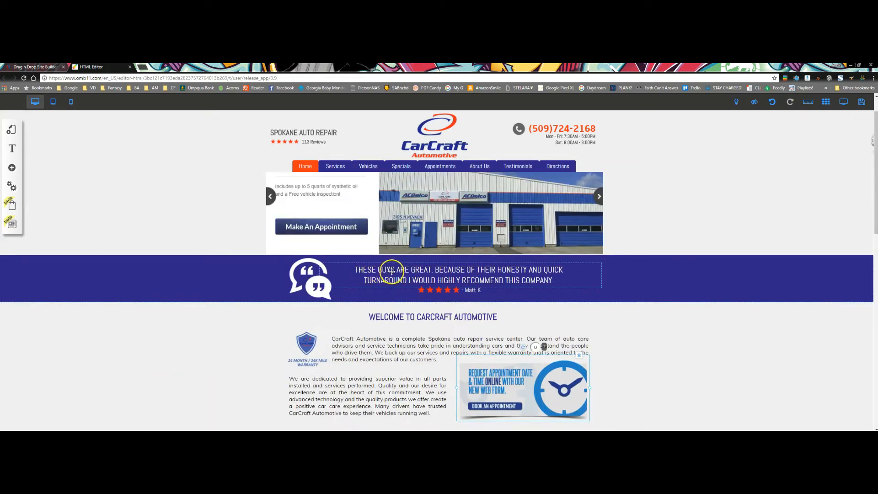
click(409, 269)
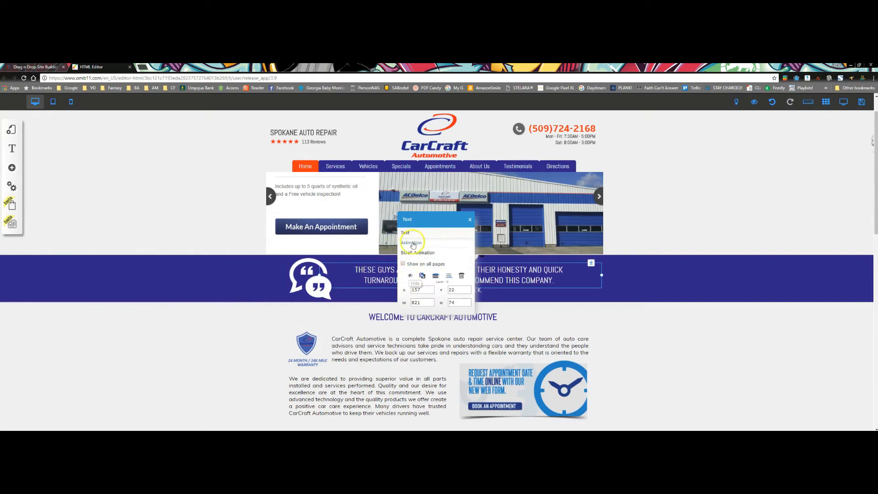
click(413, 243)
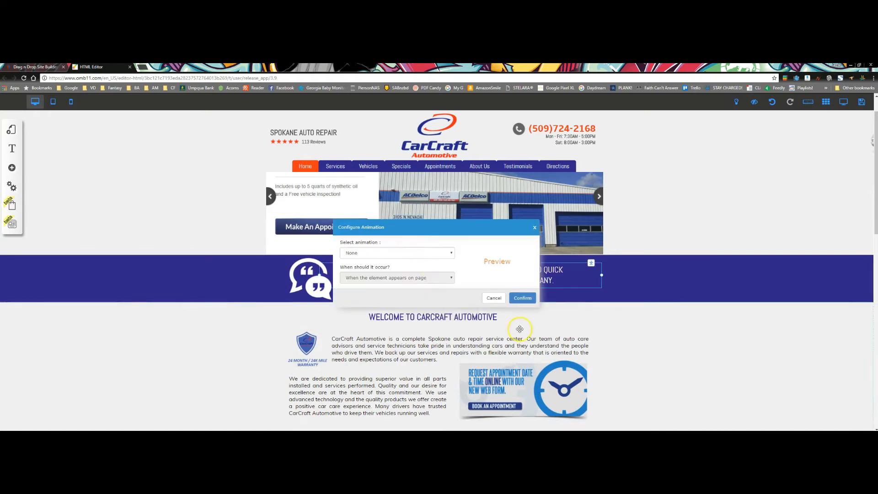
click(385, 253)
scroll(374, 342, down, 15)
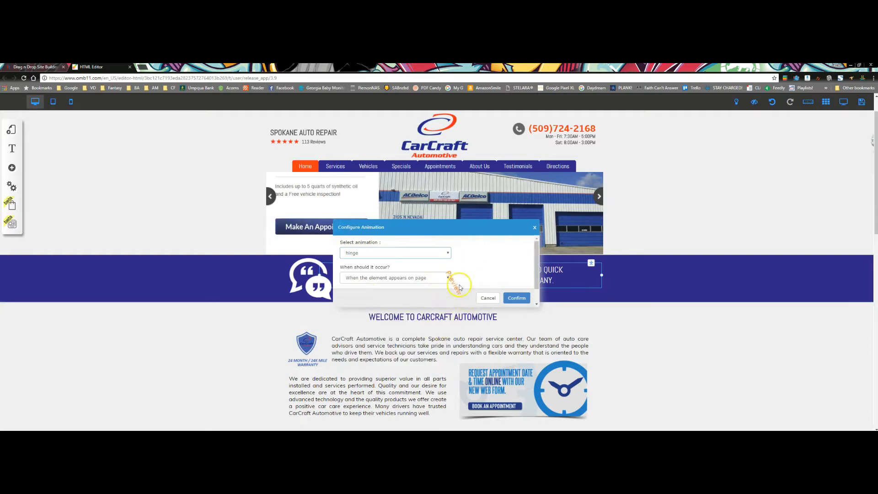
click(384, 279)
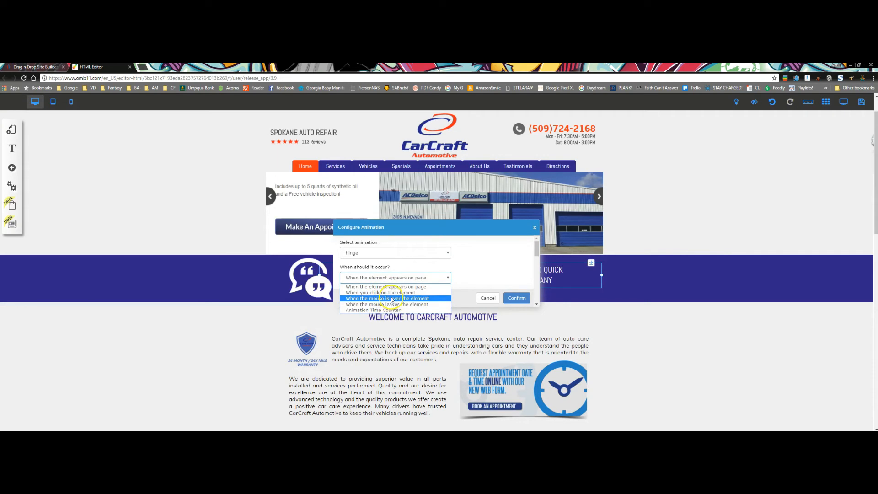
click(391, 298)
click(517, 297)
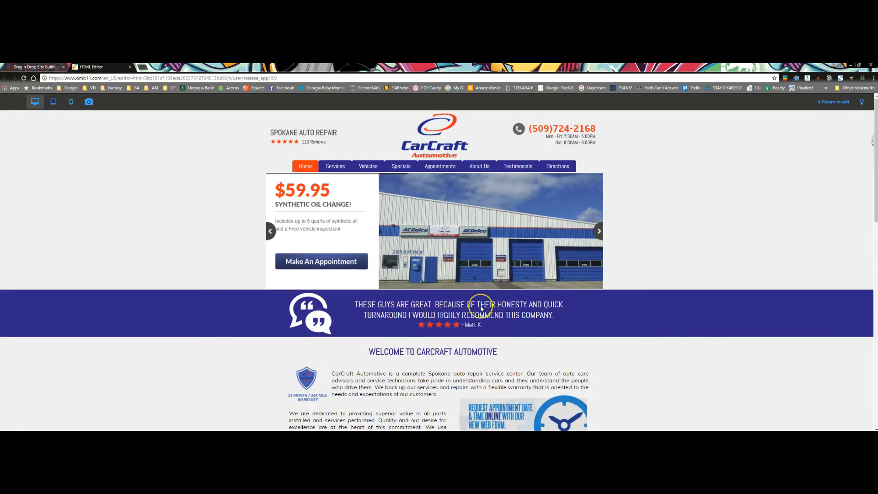
scroll(481, 309, down, 2)
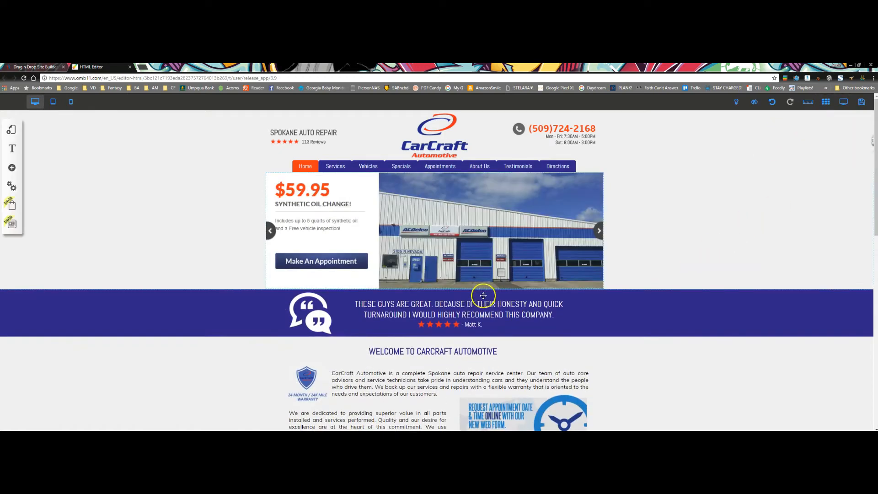
Remove the animation from the testimonial quote text by setting it to None.
click(480, 308)
click(420, 243)
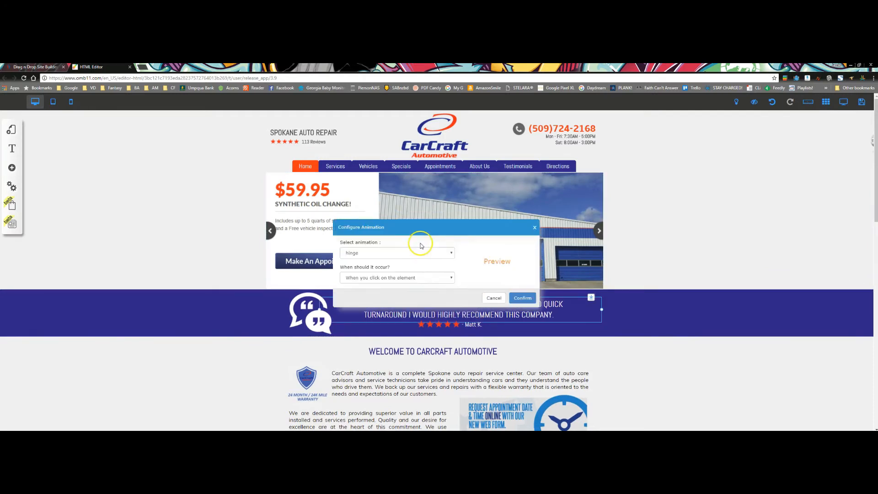
click(379, 253)
scroll(375, 278, up, 6)
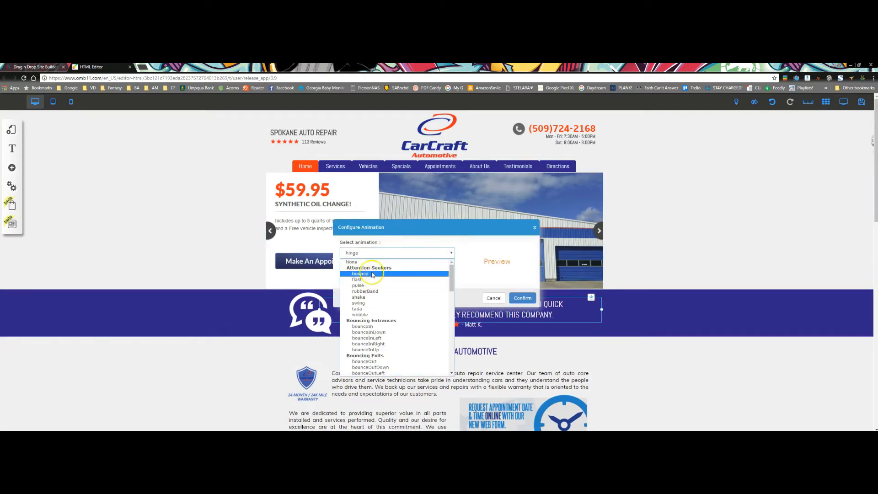
click(364, 262)
click(520, 299)
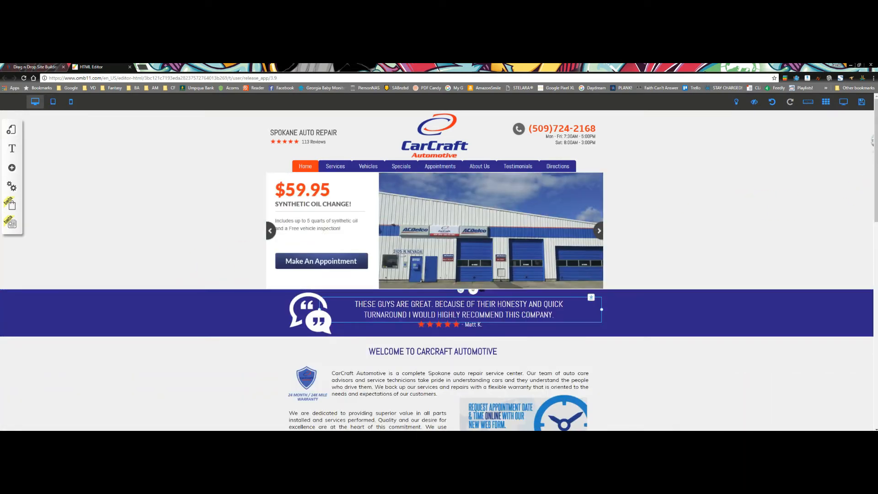
Enable the hover overlay on the CarCraft Automotive header logo and title it "Here is an Example!!".
click(433, 137)
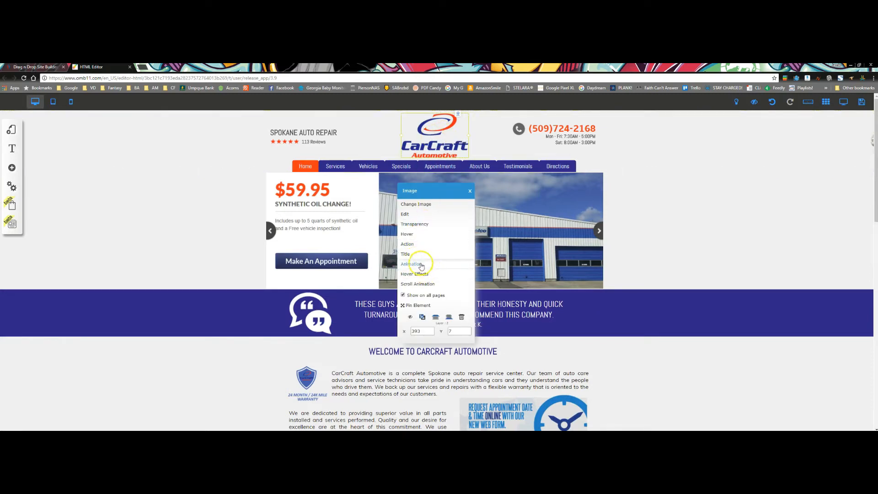
click(411, 233)
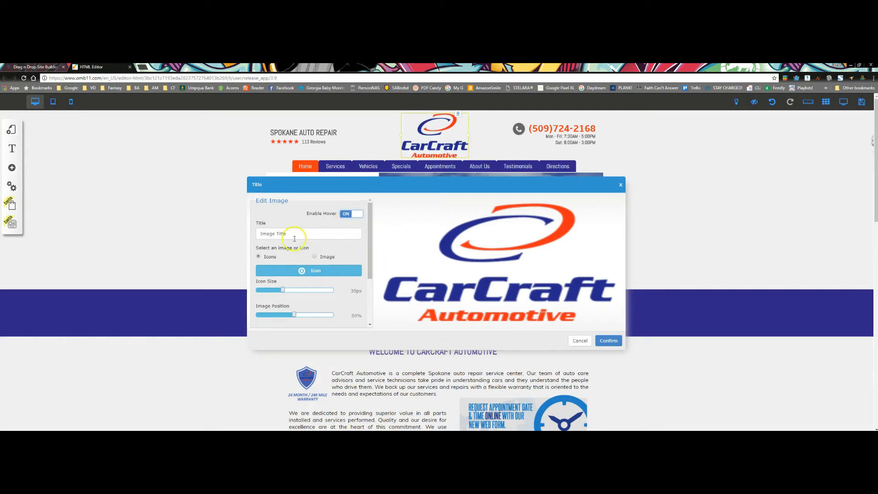
scroll(311, 263, down, 2)
scroll(333, 256, up, 2)
mouse_move(412, 269)
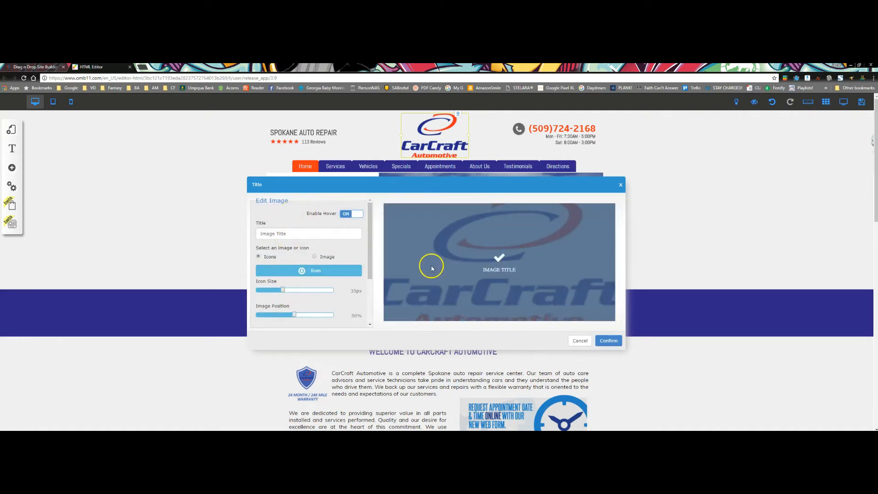
mouse_move(449, 276)
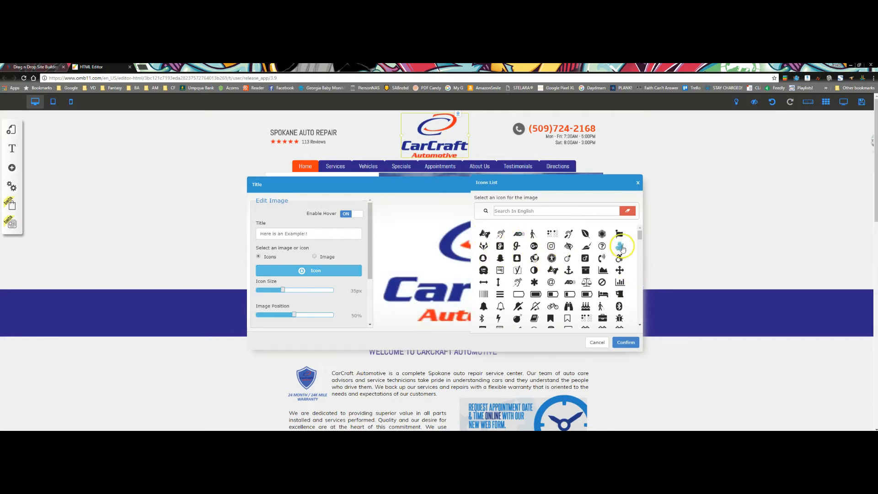
Use the hands icon for the logo's hover overlay and set the icon size to 100 px.
click(624, 343)
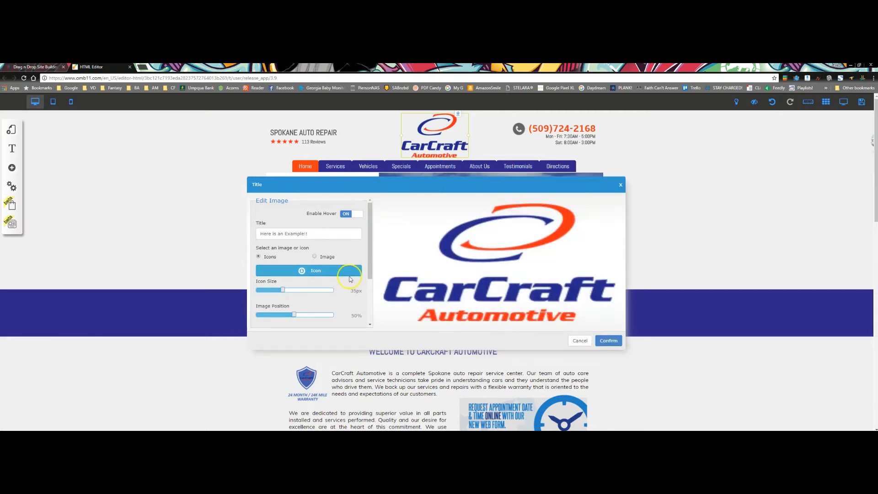
drag(286, 293, 345, 294)
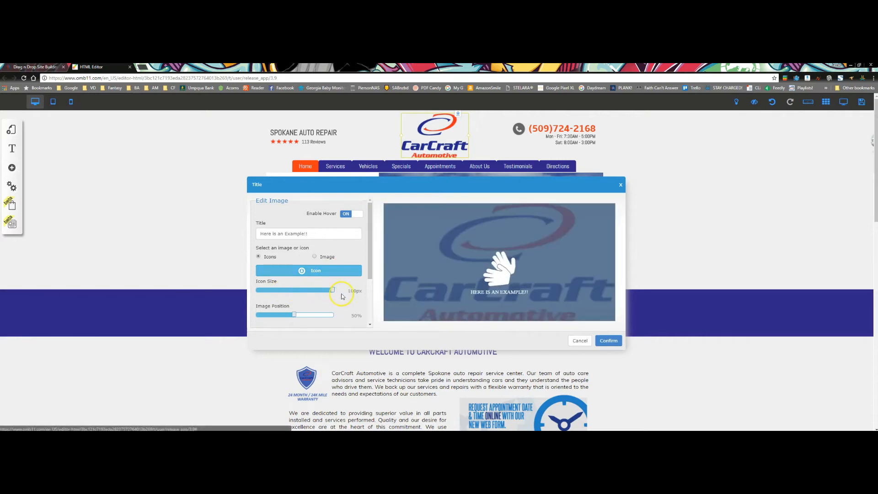
Set the logo hover overlay's image position to 43% and text size to 24 px, and preview the page.
mouse_move(295, 317)
mouse_down()
mouse_move(306, 317)
mouse_move(286, 320)
mouse_up()
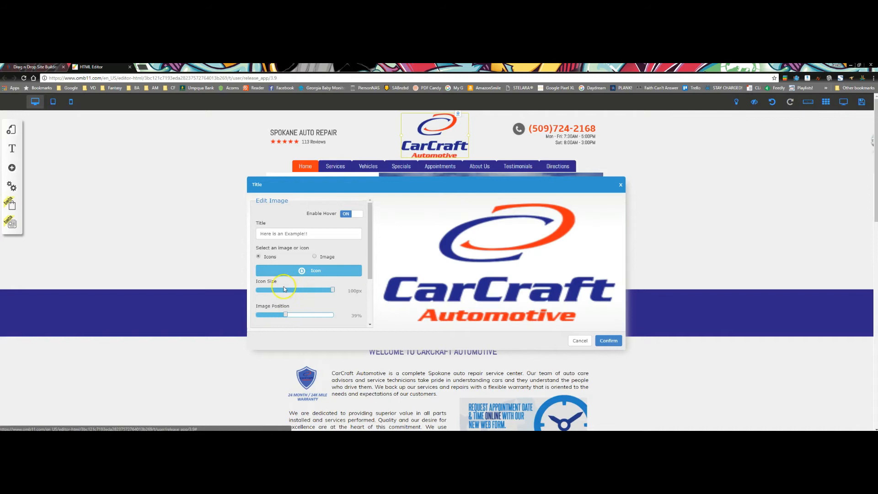
scroll(319, 297, down, 2)
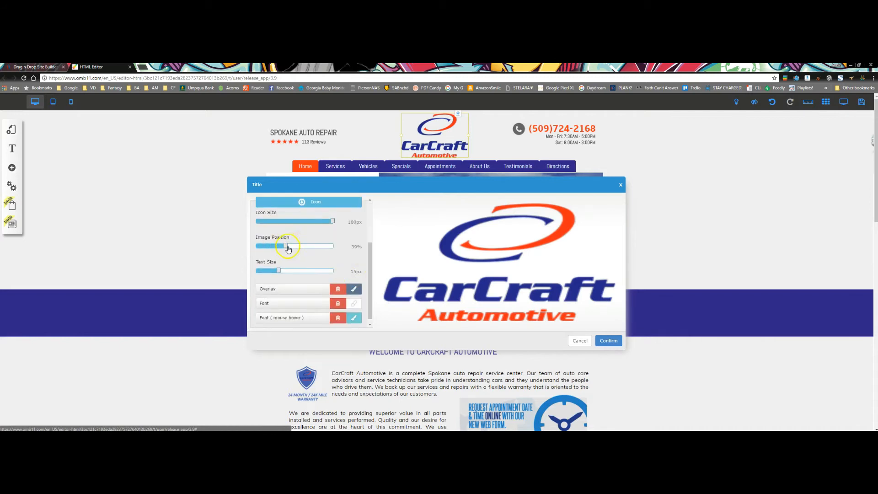
mouse_move(286, 249)
mouse_down()
mouse_move(295, 251)
mouse_move(287, 271)
mouse_move(305, 272)
mouse_move(295, 273)
mouse_move(290, 248)
mouse_up()
scroll(305, 294, down, 1)
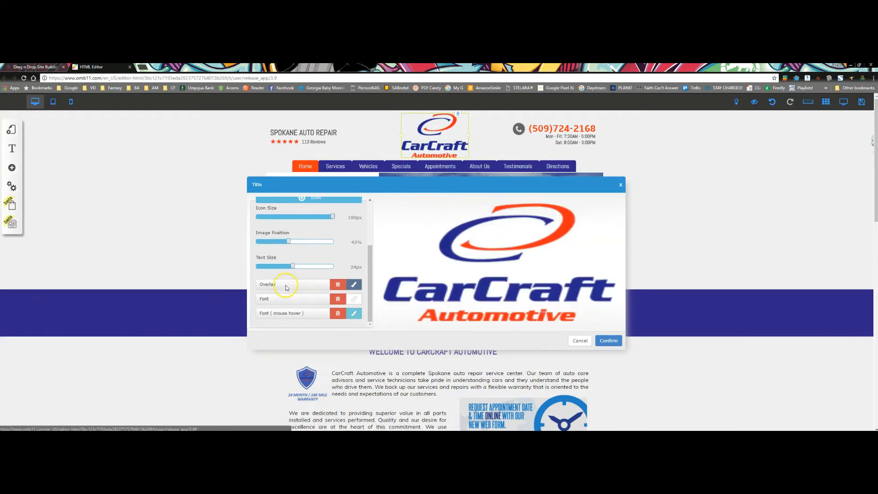
mouse_move(402, 215)
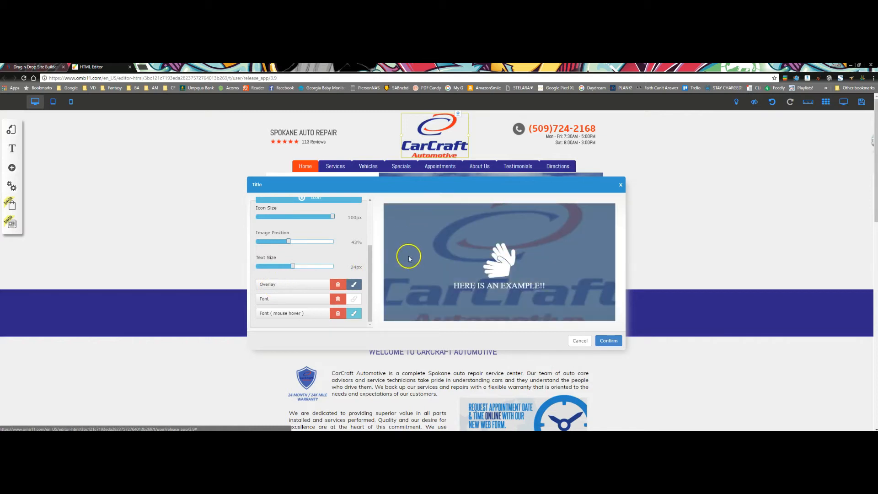
mouse_move(428, 290)
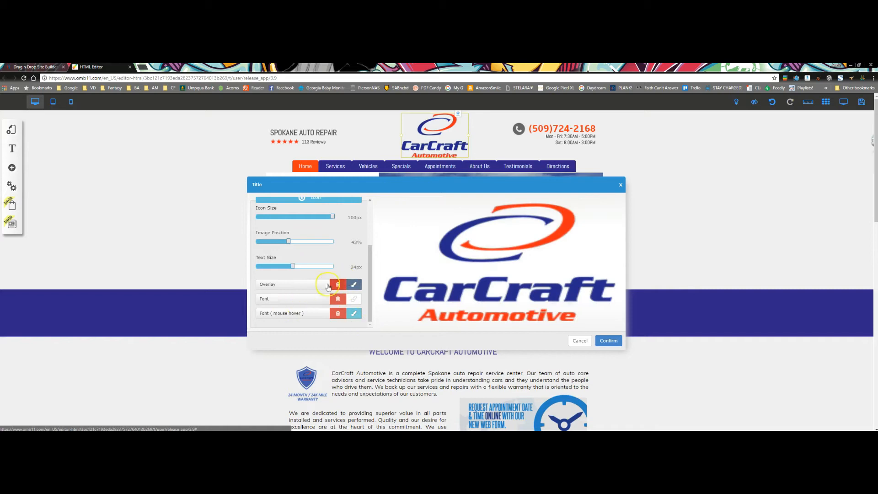
click(608, 341)
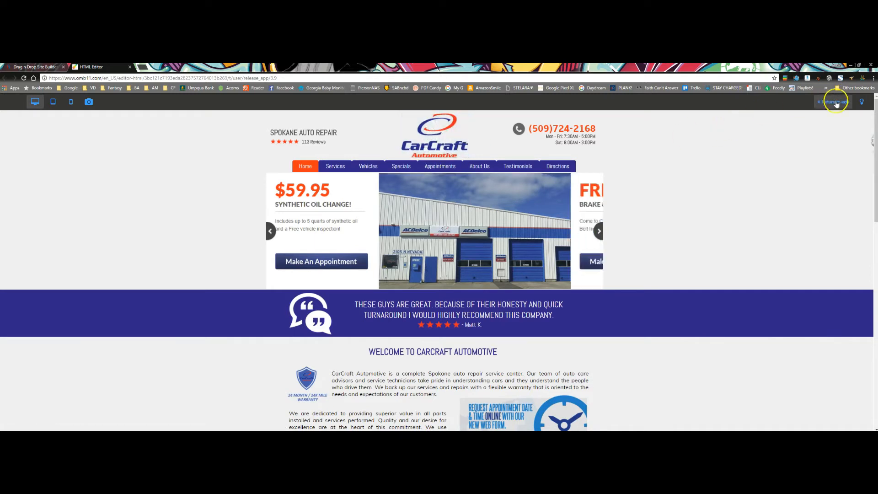
Set the logo hover overlay's icon size to 53 px, image position to 46% and text size to 10 px, and preview it.
click(423, 138)
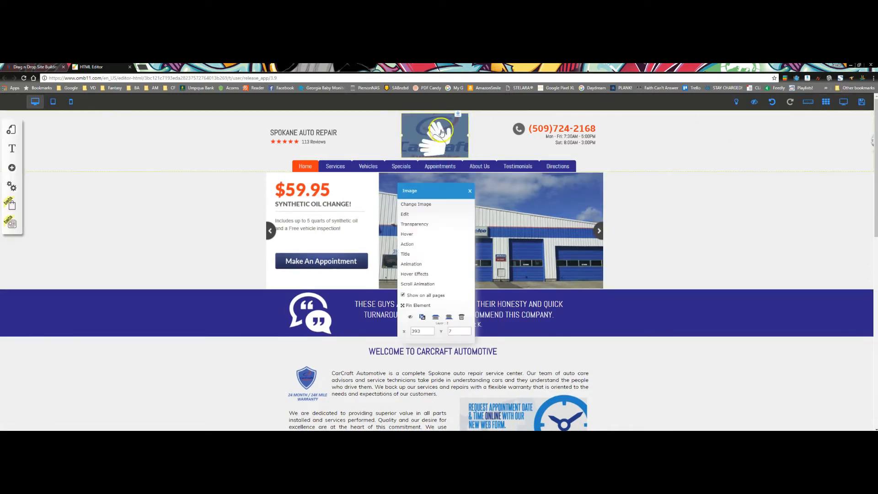
click(406, 234)
drag(331, 290, 292, 284)
scroll(306, 314, down, 1)
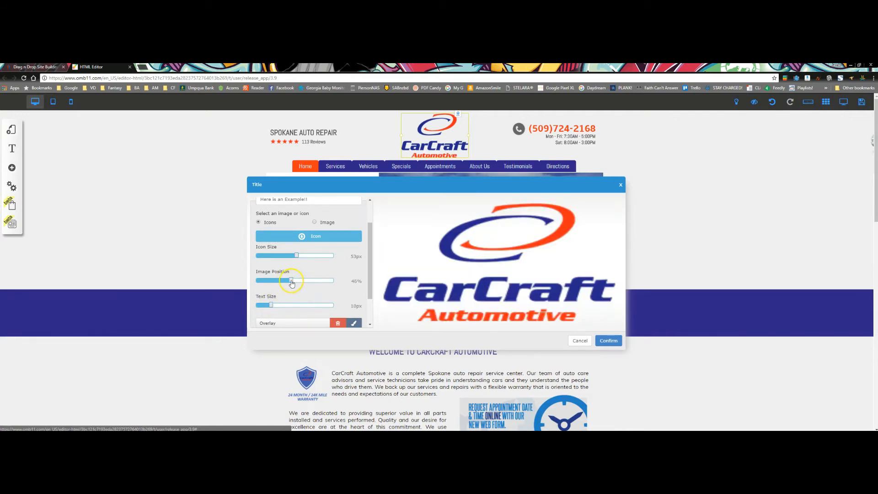
click(608, 341)
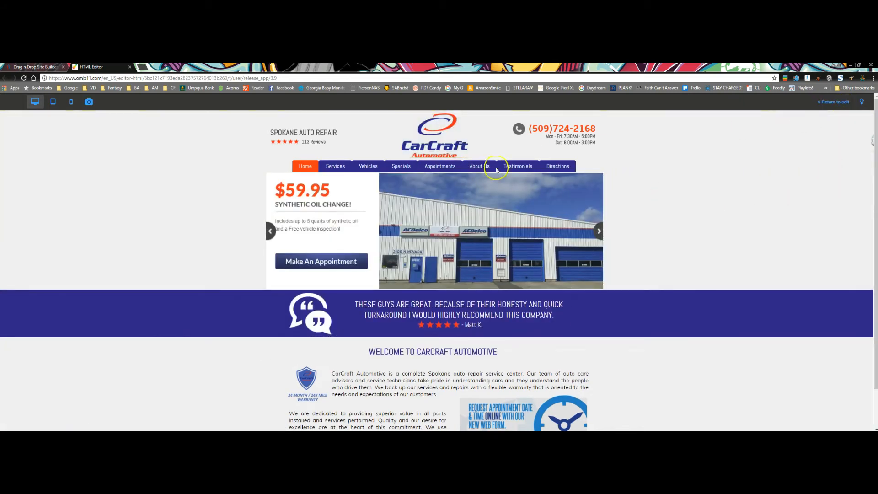
mouse_move(432, 147)
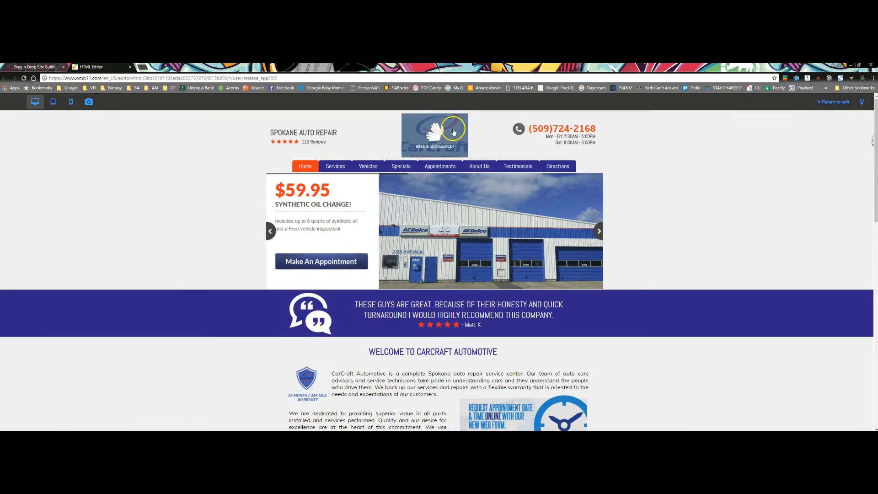
click(843, 105)
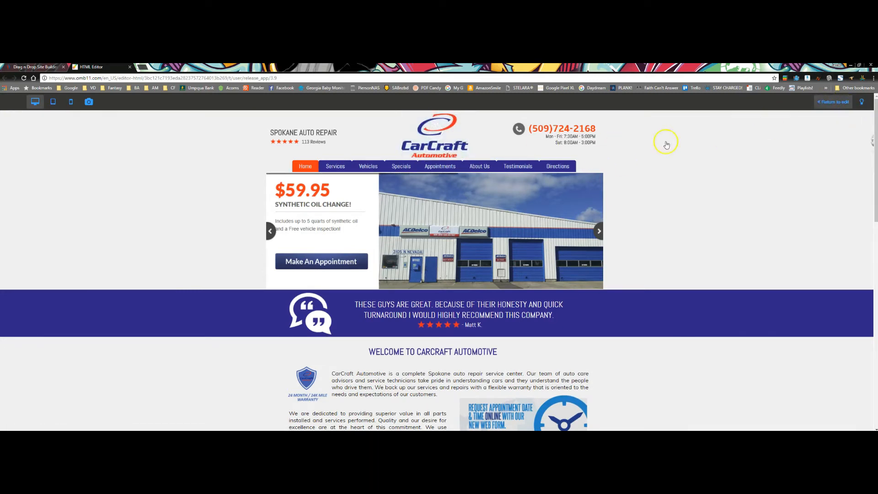
Examine the header logo's page link action and close it without changes.
click(432, 137)
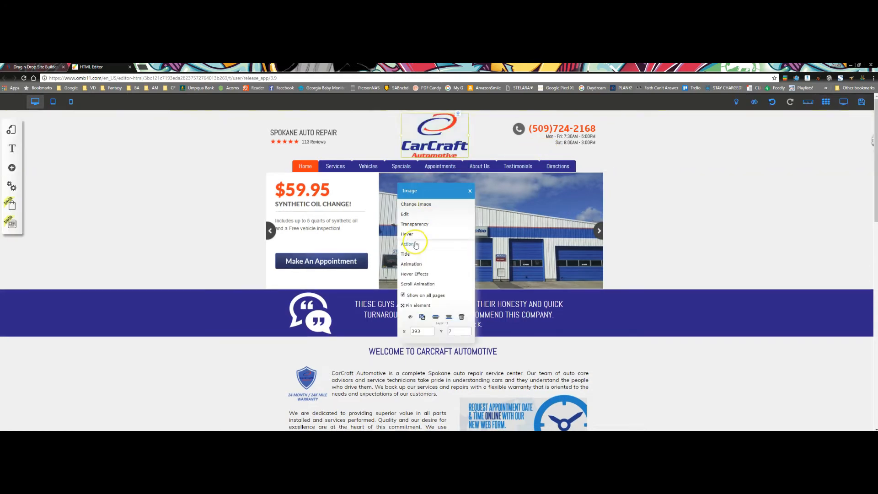
click(407, 243)
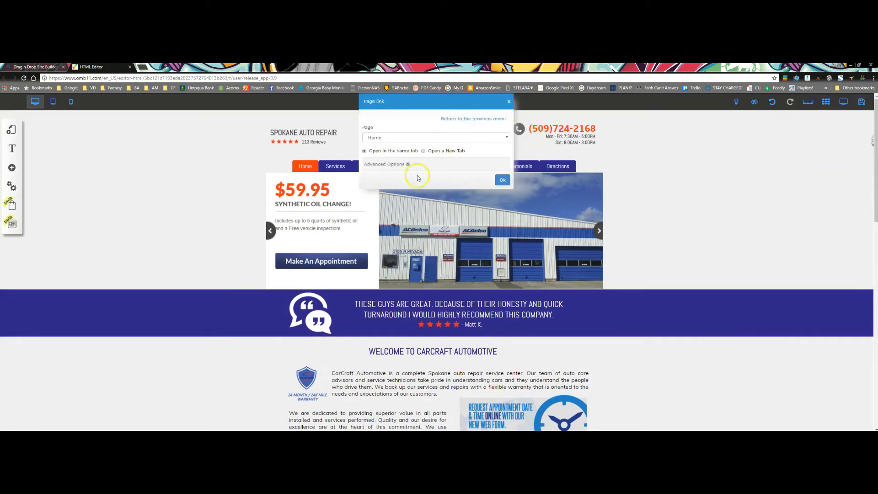
click(509, 101)
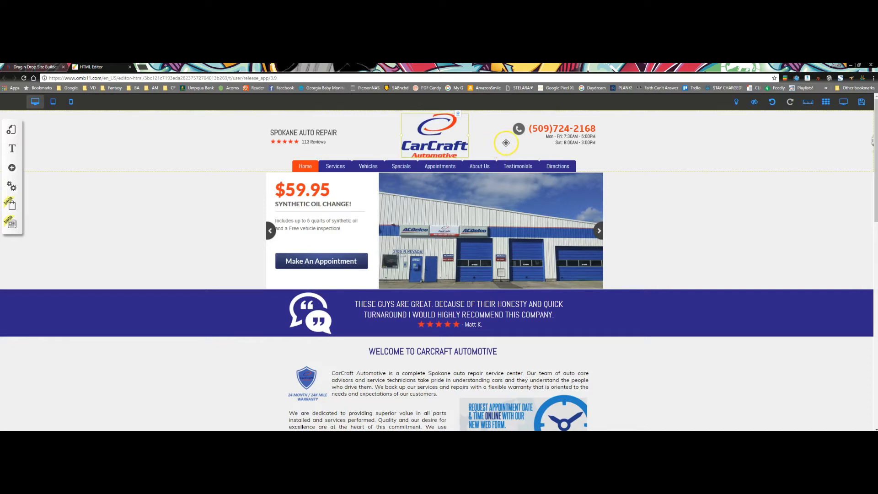
scroll(658, 234, down, 2)
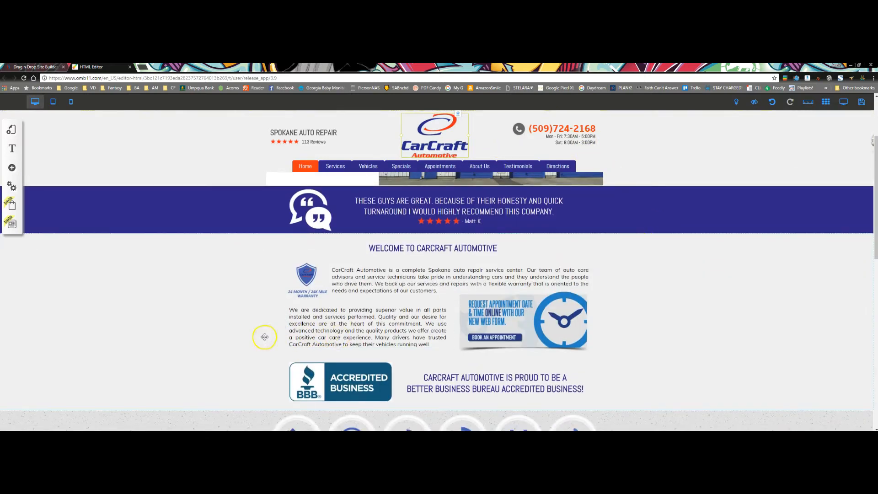
scroll(281, 326, up, 2)
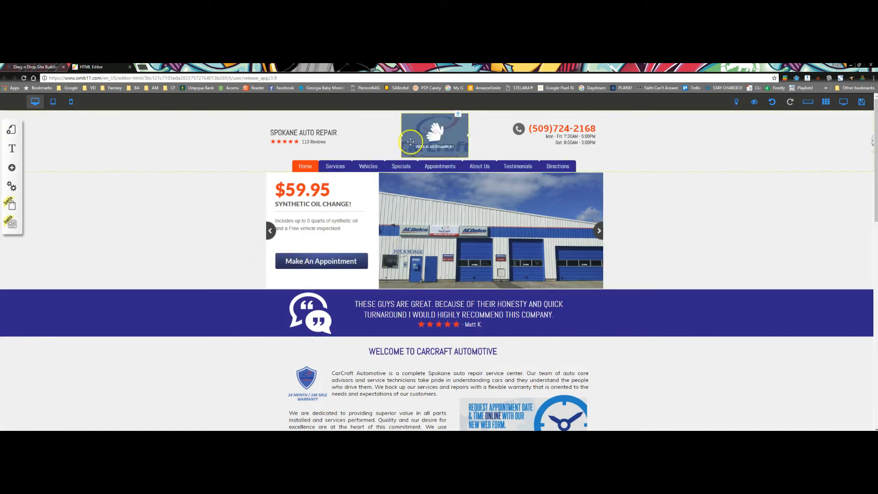
Disable the hover overlay on the header logo.
click(437, 137)
click(407, 234)
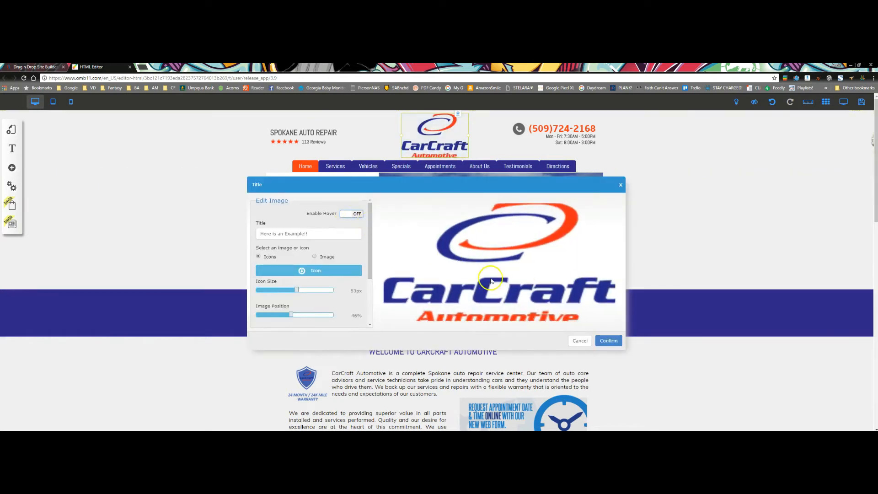
click(607, 341)
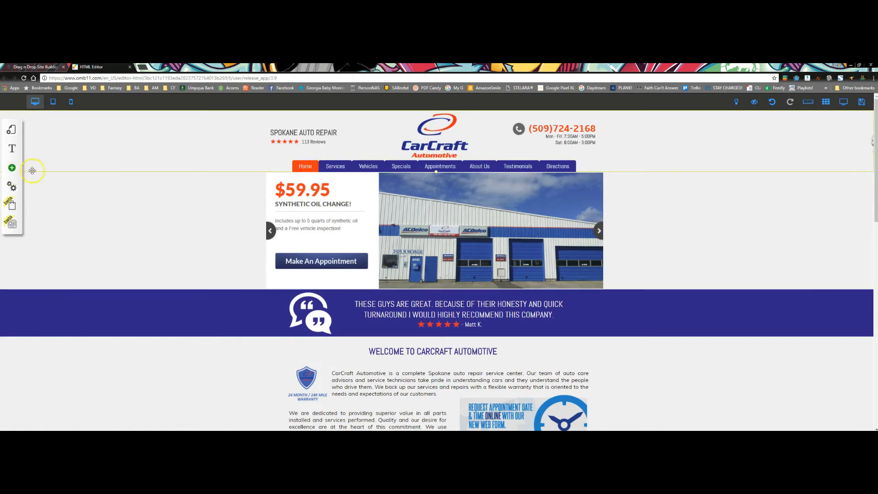
Try Effect 1 as the hover effect for the header logo and close the image effects settings.
click(417, 137)
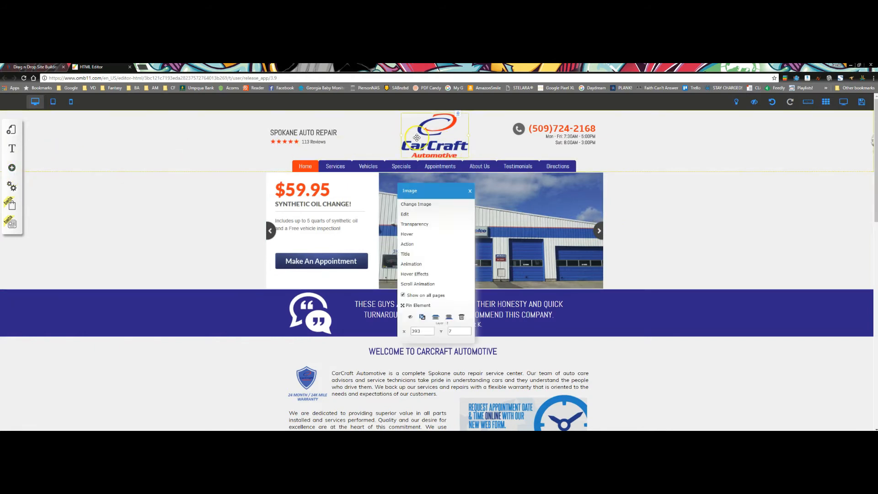
click(421, 275)
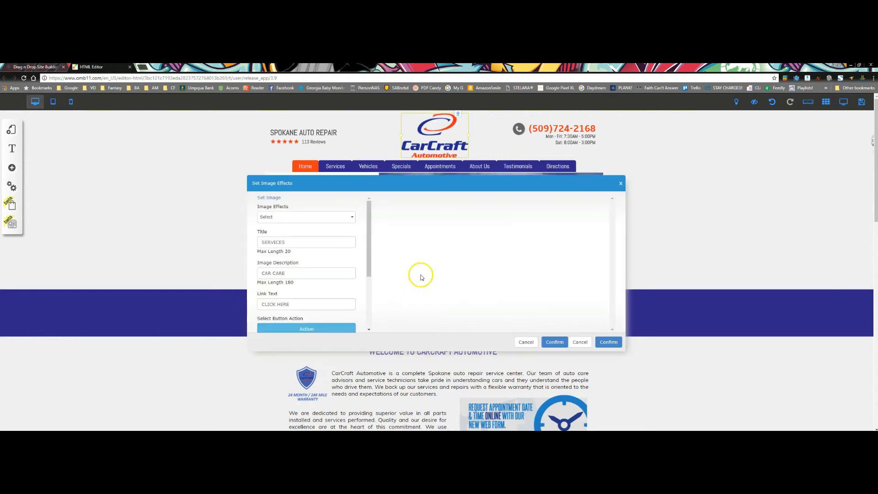
click(310, 218)
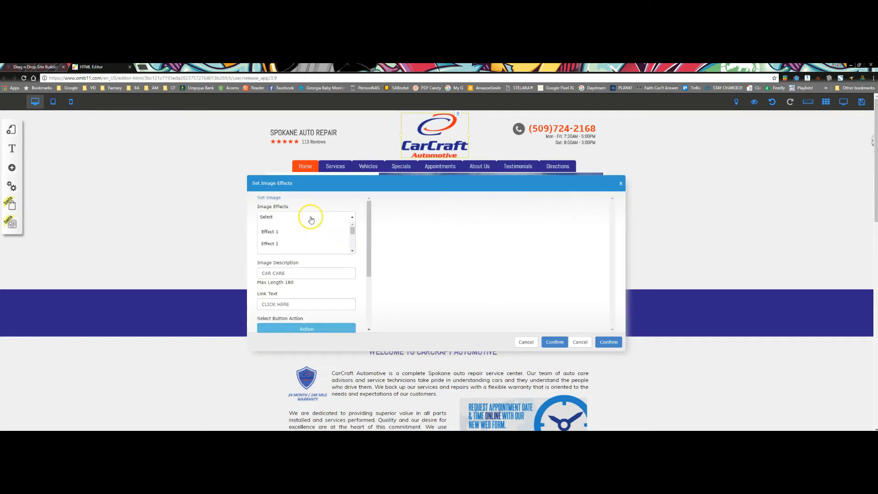
click(284, 232)
click(352, 218)
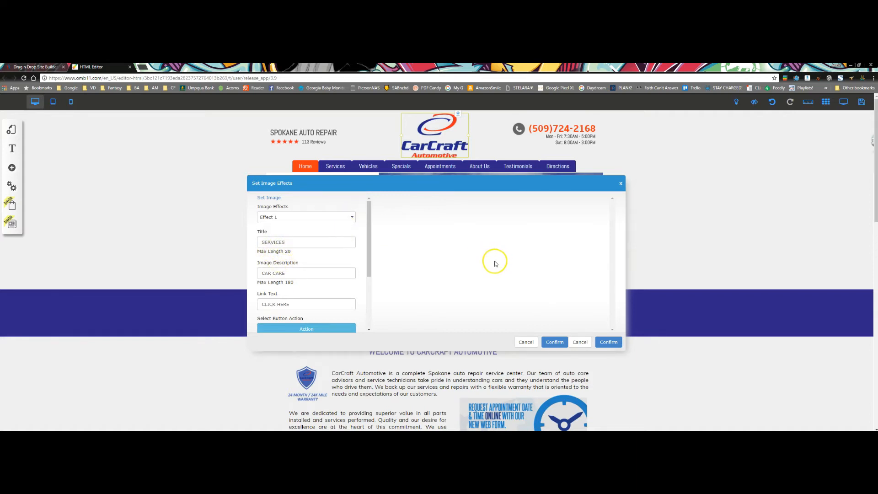
scroll(497, 272, down, 3)
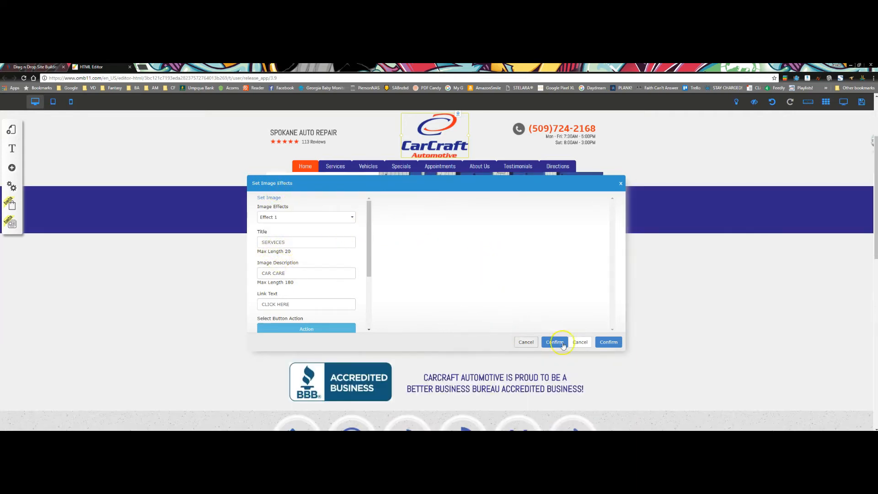
click(543, 343)
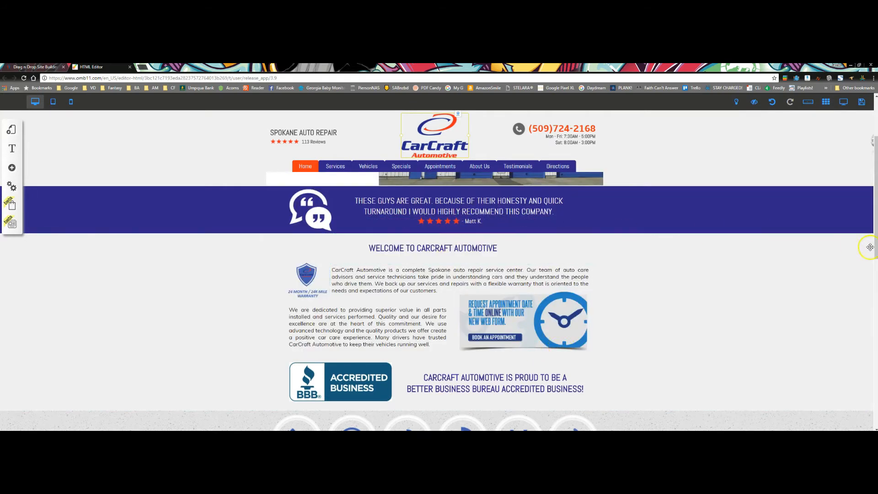
Review the hover effect settings of the appointment banner image, including title, description, link text, action and colors.
scroll(568, 297, down, 6)
scroll(593, 311, up, 3)
scroll(593, 311, up, 3)
click(540, 318)
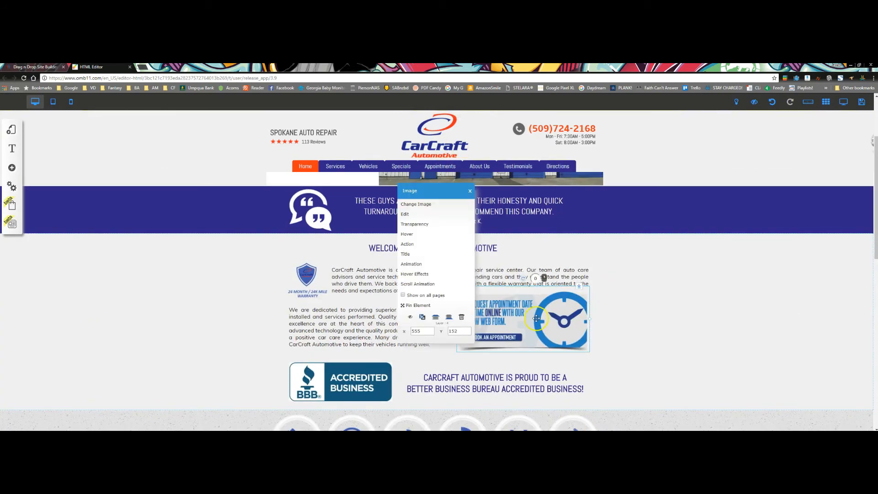
click(430, 277)
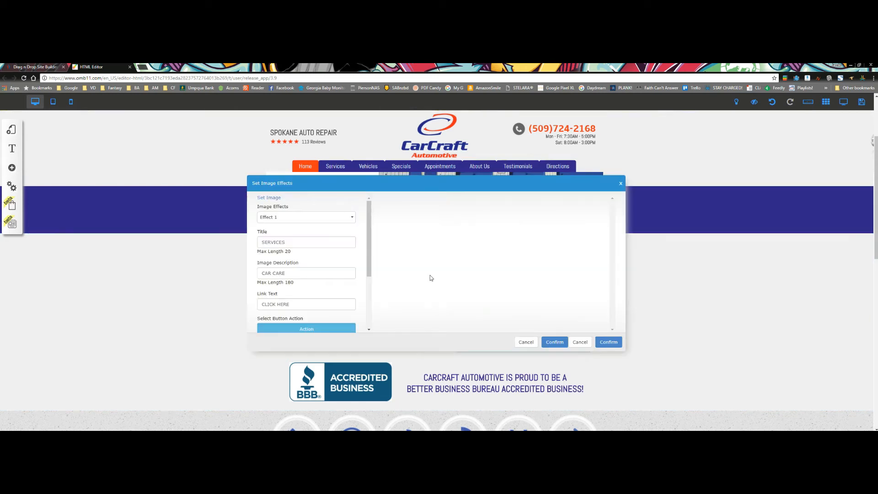
drag(368, 255, 371, 327)
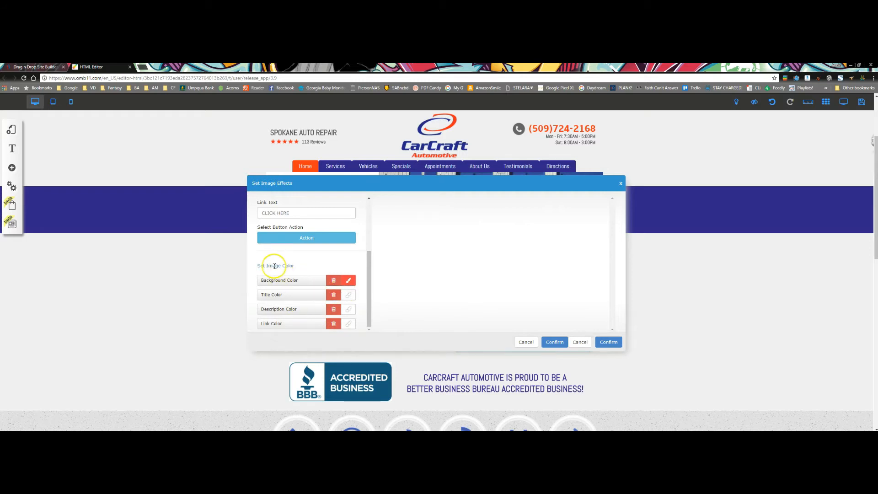
drag(368, 292, 368, 223)
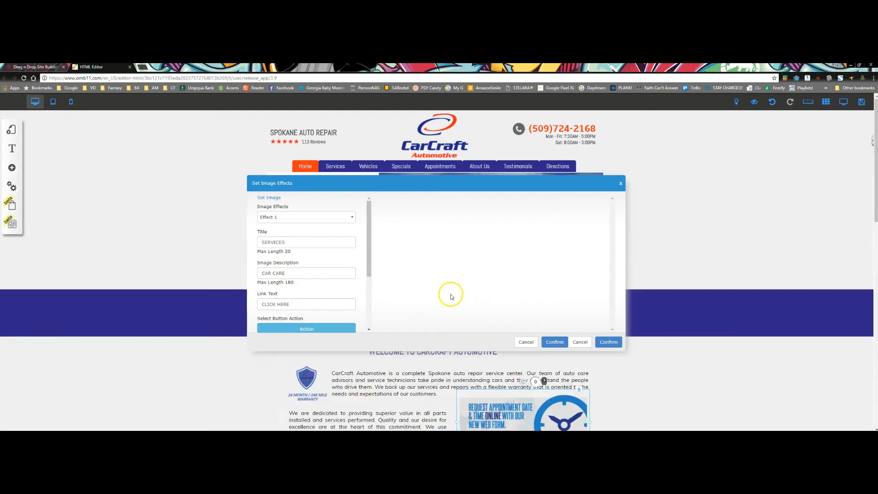
Try Effect 2 as the appointment banner image's hover effect and cancel the settings.
click(276, 219)
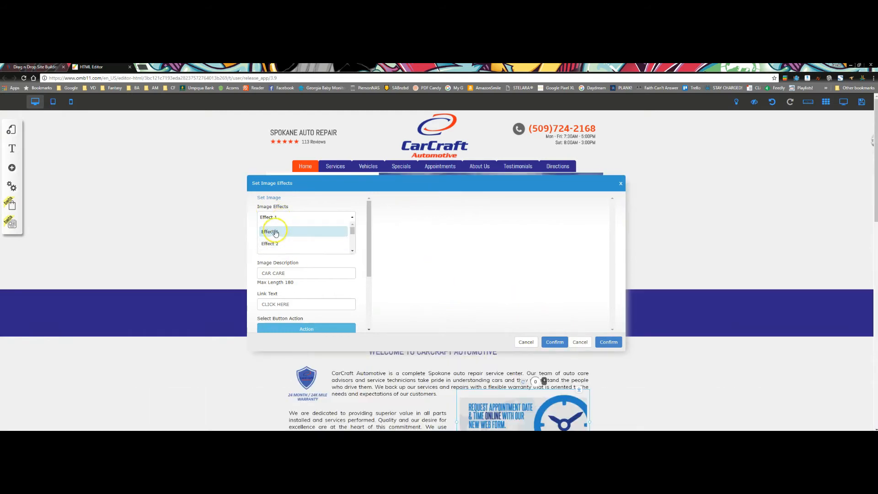
click(273, 243)
click(305, 284)
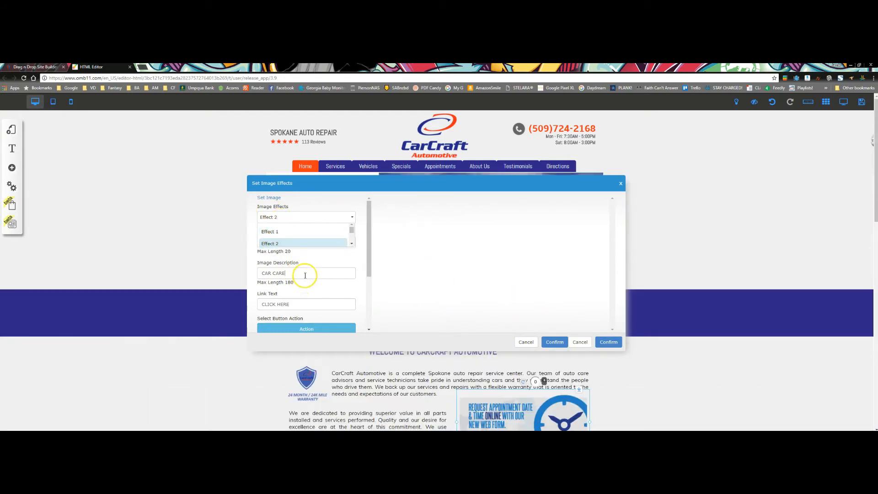
click(295, 274)
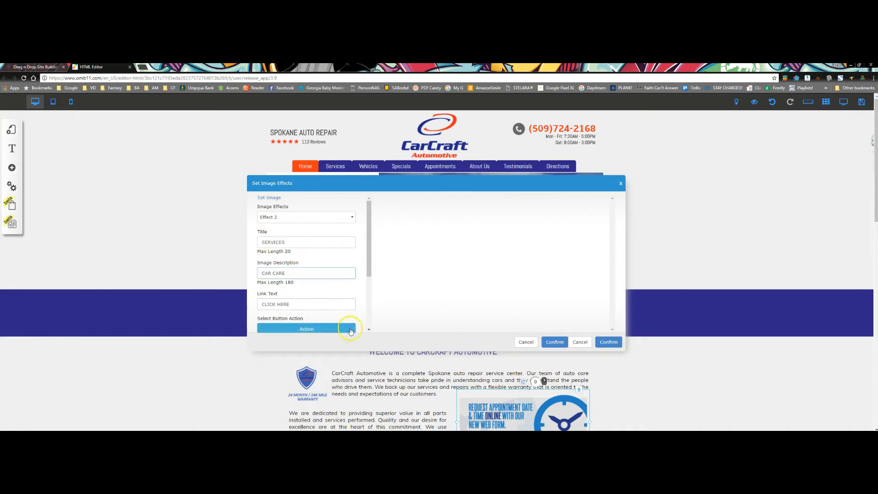
click(526, 342)
Examine the hover effects entry and the other image options available for the appointment banner.
scroll(577, 361, down, 3)
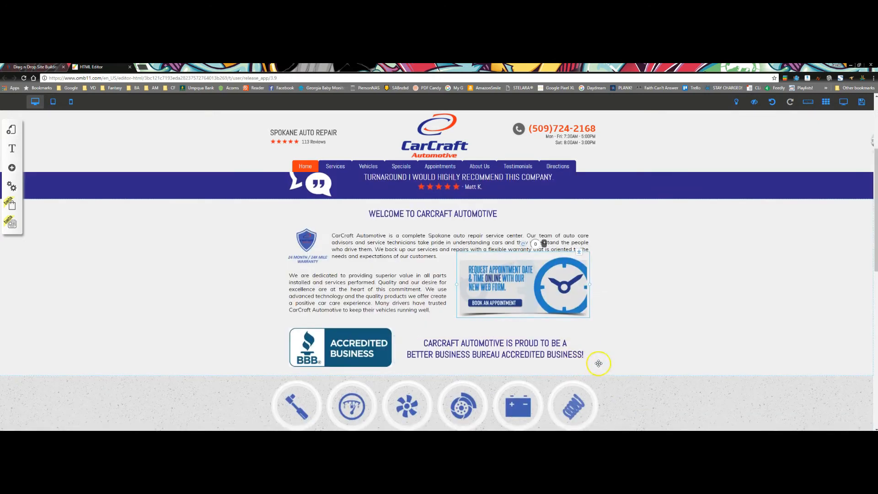
click(502, 287)
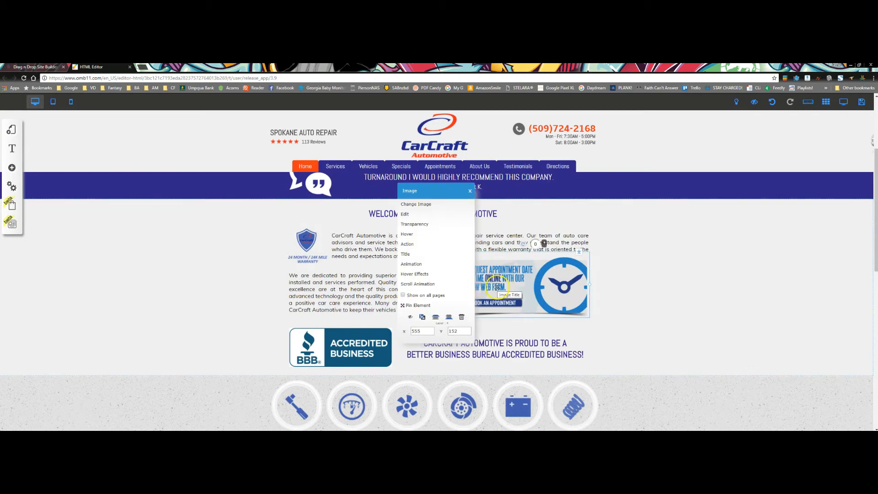
click(427, 279)
click(425, 273)
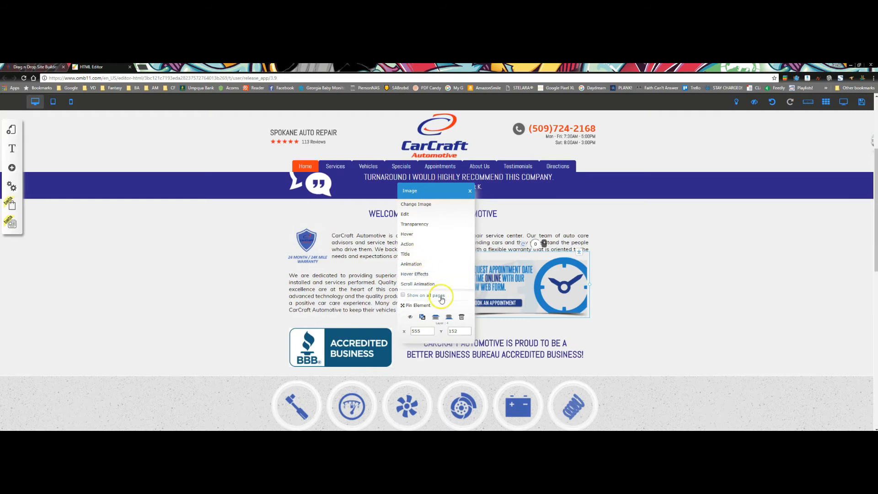
scroll(534, 275, up, 3)
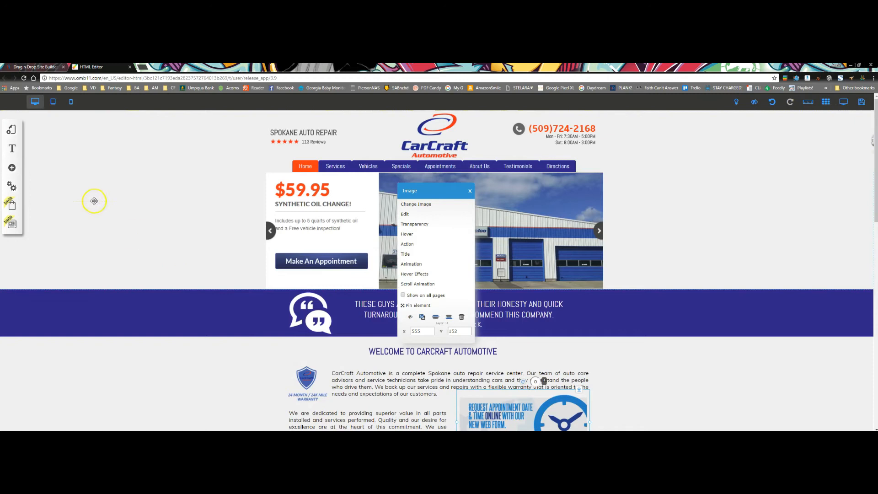
Close the appointment banner's image options and open the page preview.
click(167, 270)
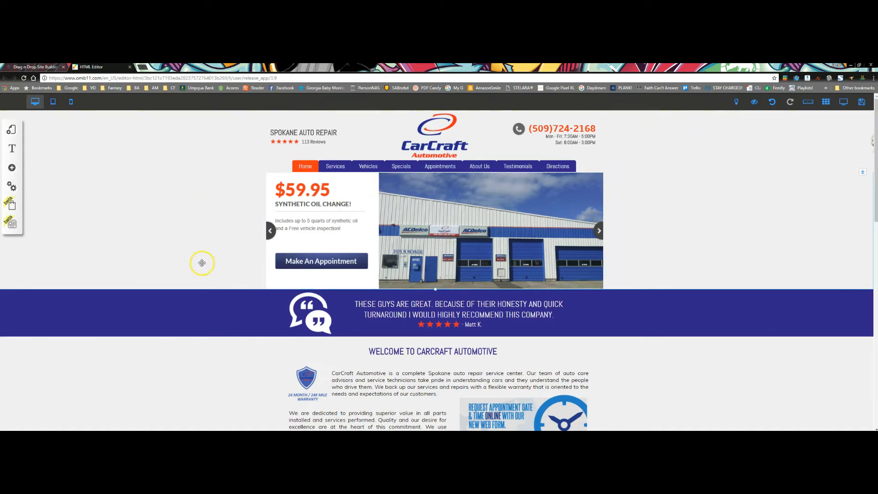
click(210, 241)
drag(6, 134, 621, 169)
drag(668, 149, 104, 183)
click(844, 102)
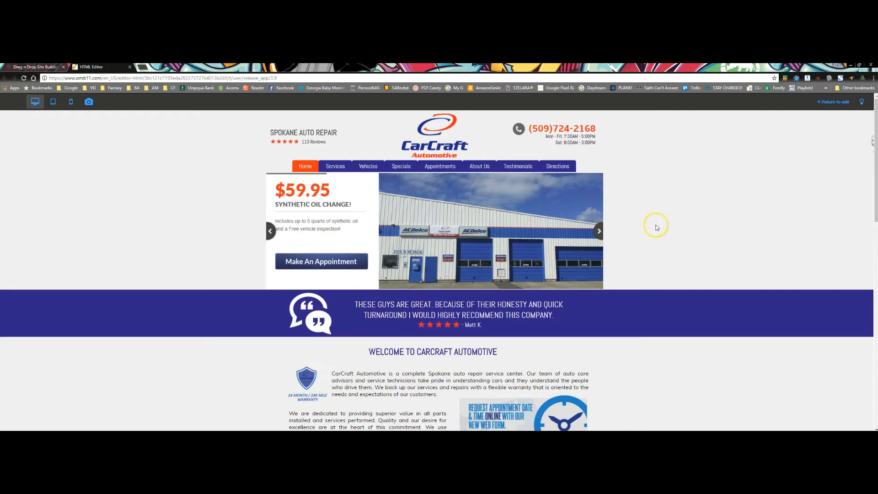
Examine the silver car's scroll animation across the header along the full length of the previewed page, and return to editing.
scroll(655, 227, down, 5)
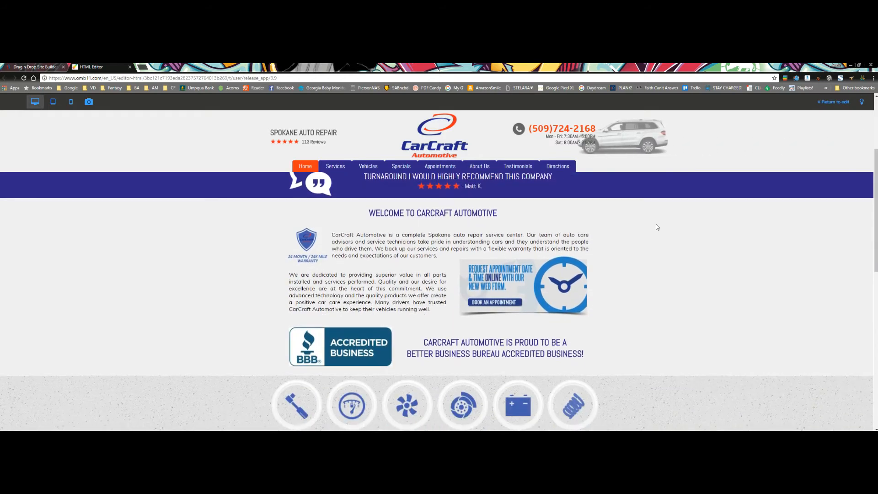
scroll(657, 227, down, 5)
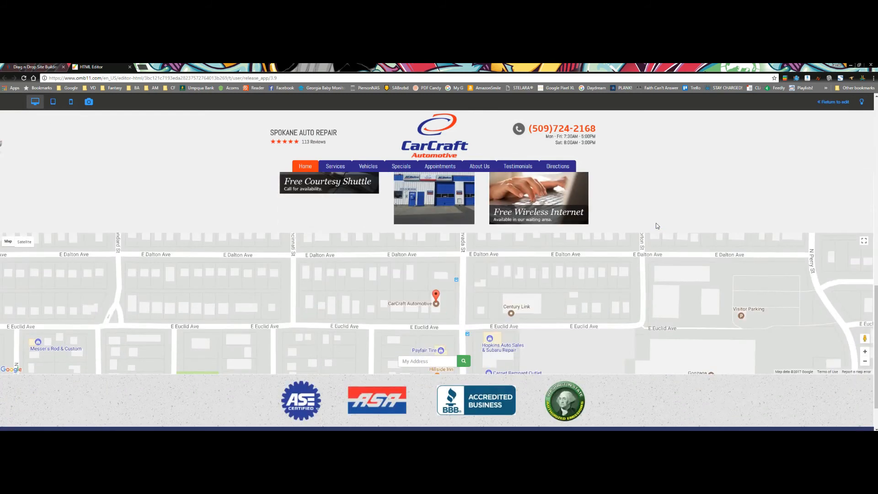
scroll(656, 225, up, 10)
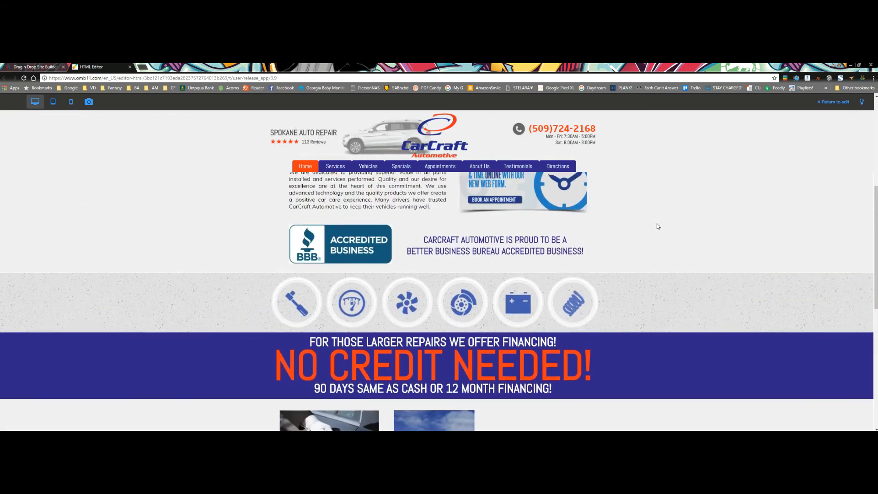
scroll(657, 226, up, 3)
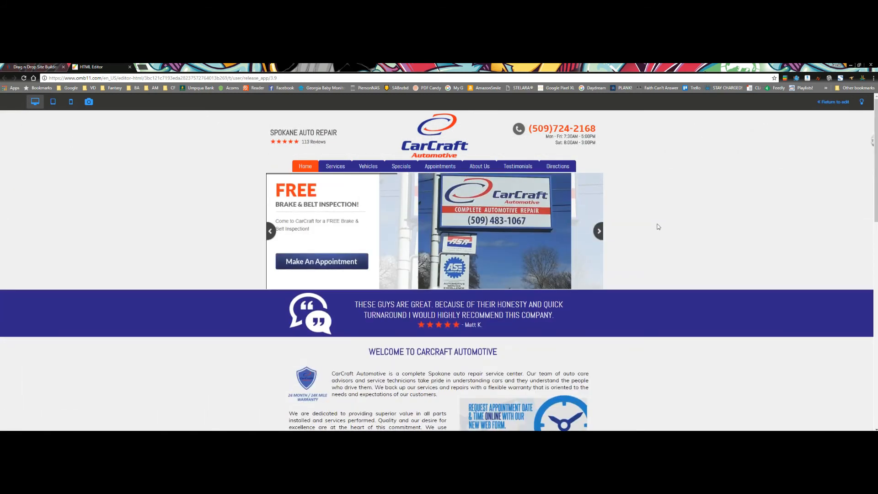
scroll(658, 226, down, 12)
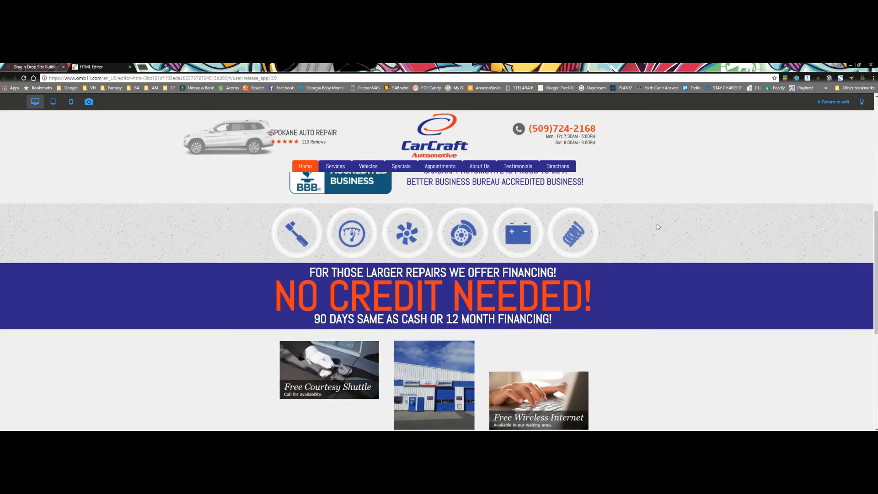
scroll(657, 226, up, 10)
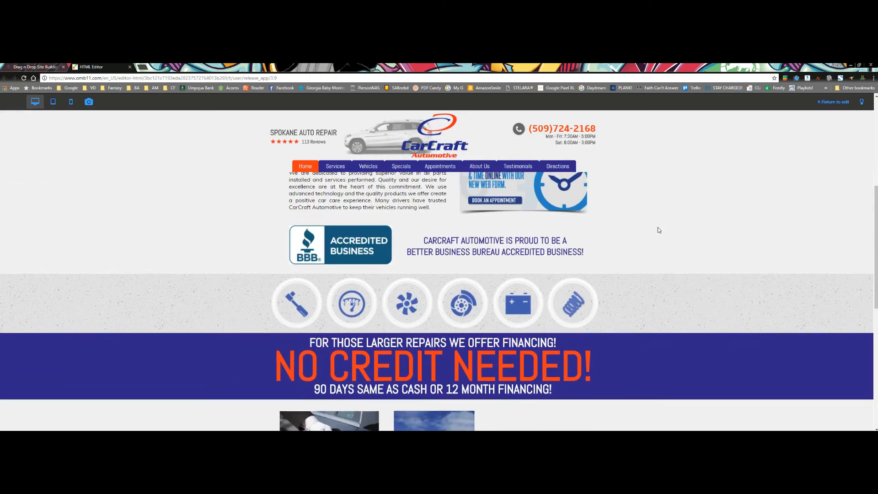
scroll(657, 228, up, 5)
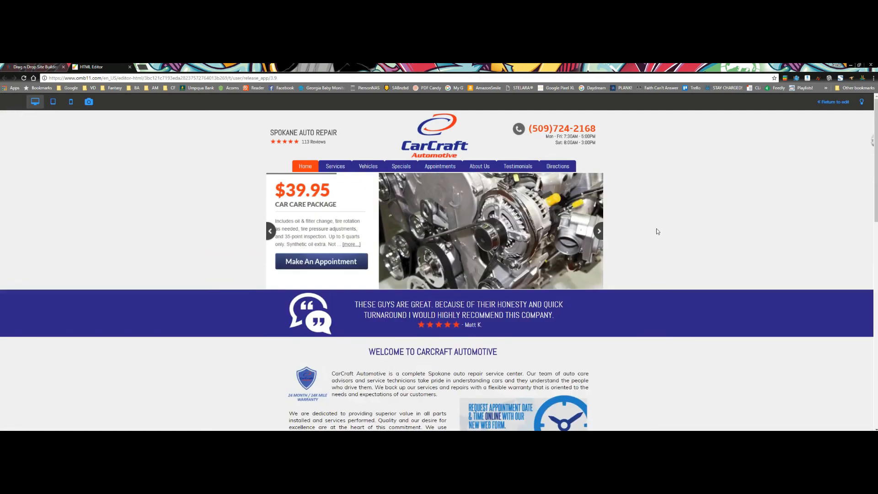
scroll(679, 247, down, 2)
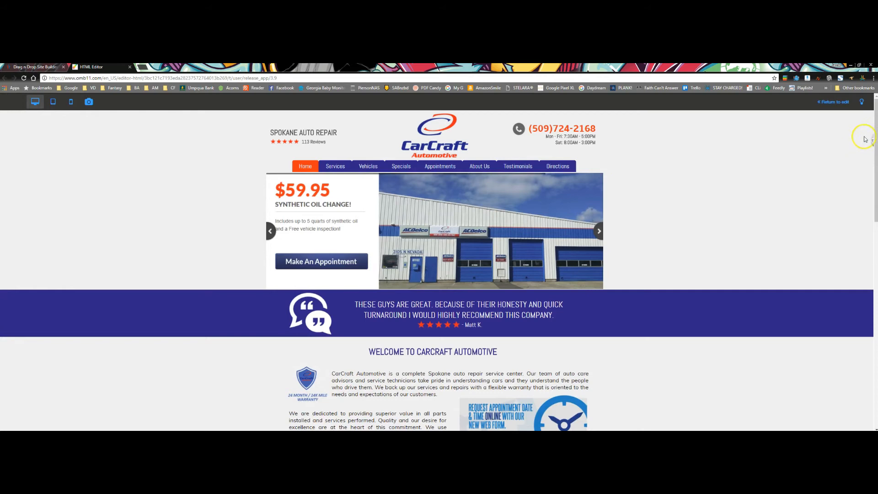
scroll(675, 192, down, 7)
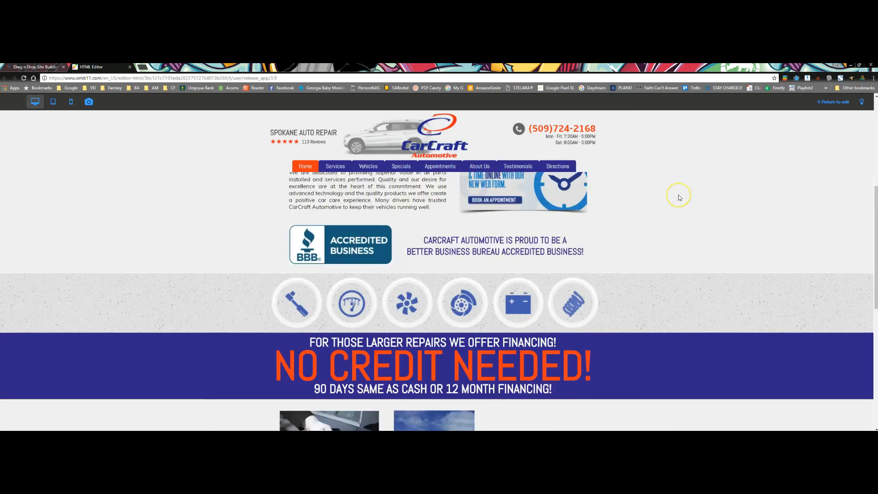
scroll(679, 197, down, 3)
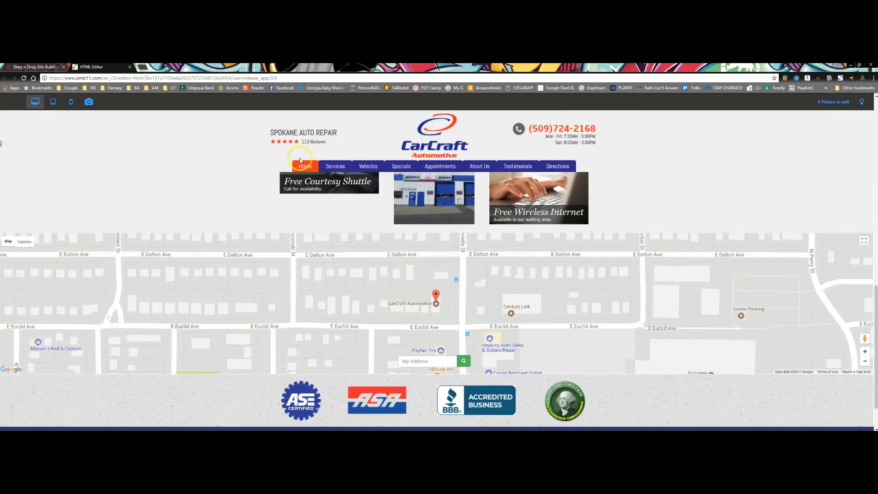
scroll(358, 227, up, 10)
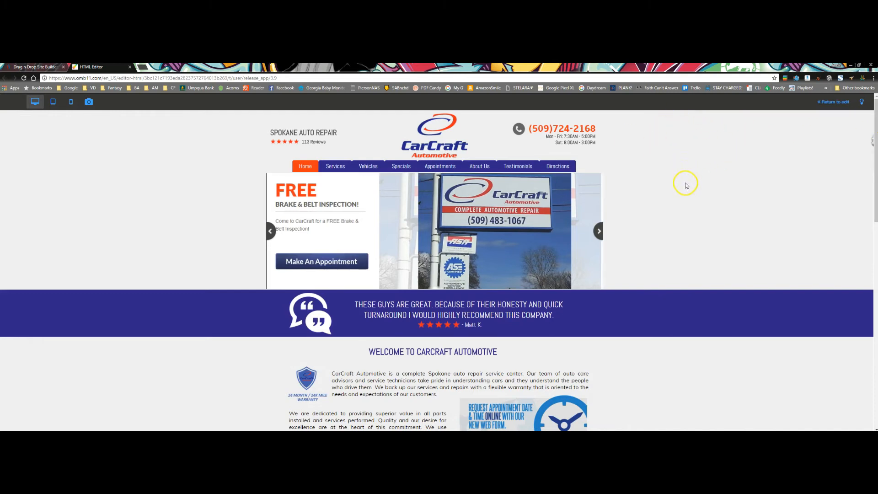
scroll(688, 189, down, 5)
scroll(689, 193, down, 5)
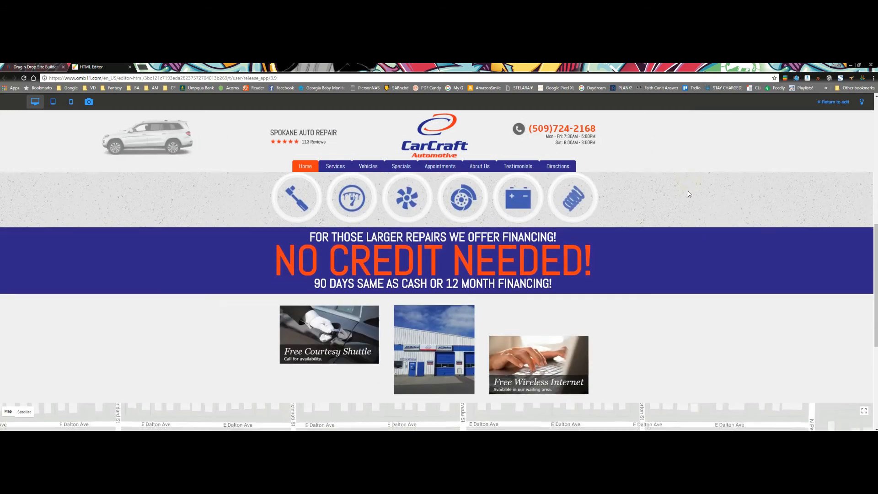
scroll(689, 194, up, 5)
scroll(688, 190, up, 5)
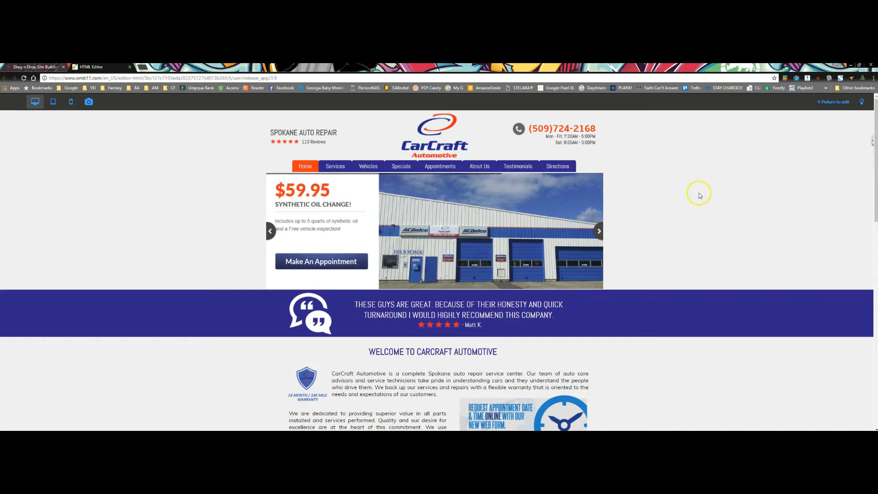
scroll(742, 192, down, 10)
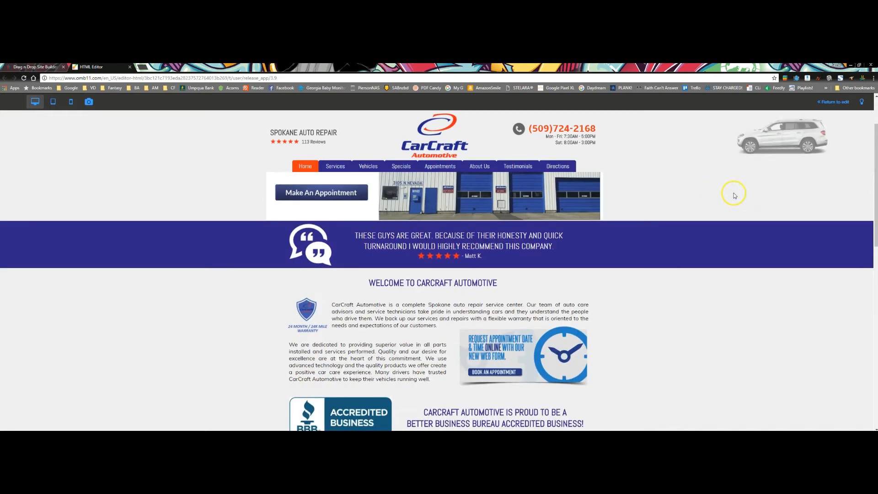
scroll(732, 195, down, 4)
scroll(731, 196, up, 10)
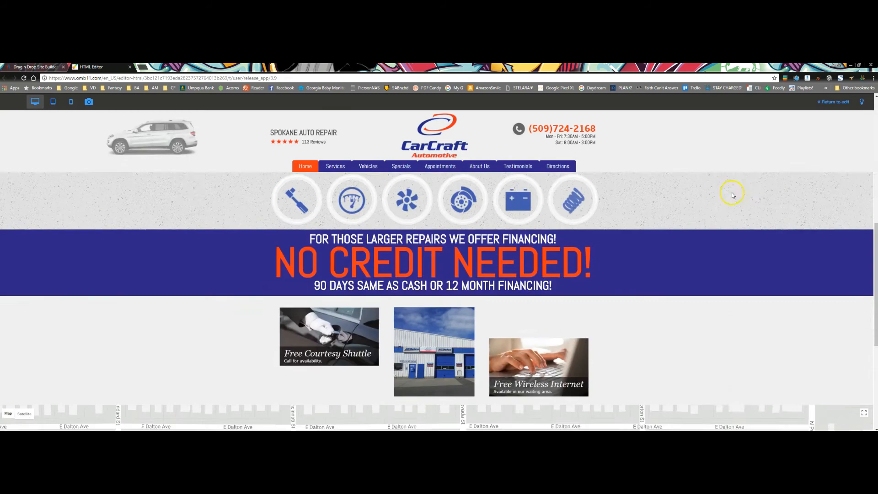
scroll(729, 195, down, 15)
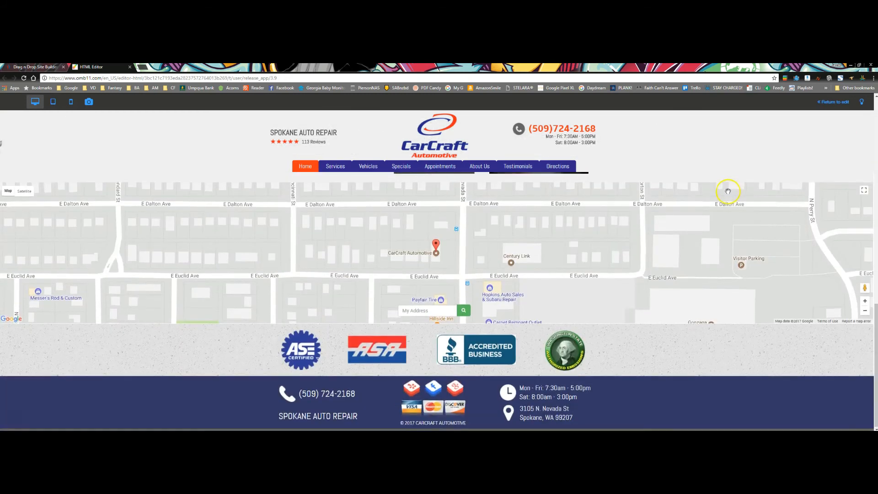
scroll(727, 189, up, 8)
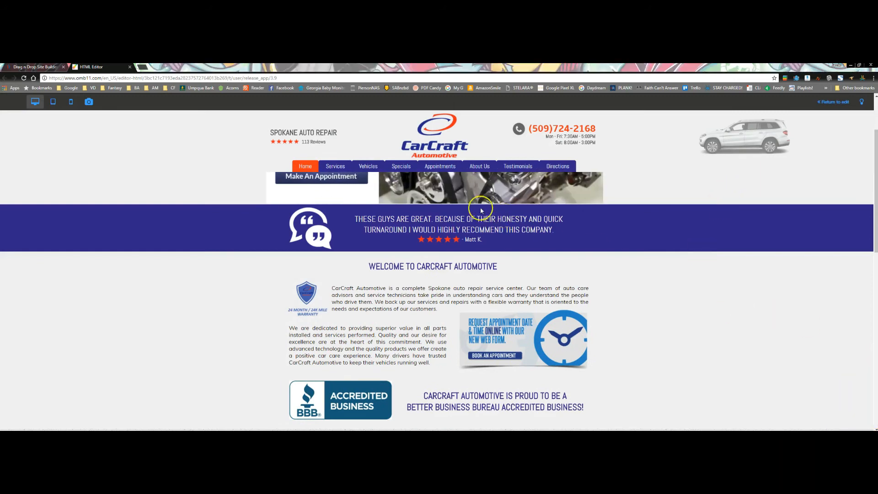
scroll(686, 206, up, 2)
scroll(672, 212, down, 2)
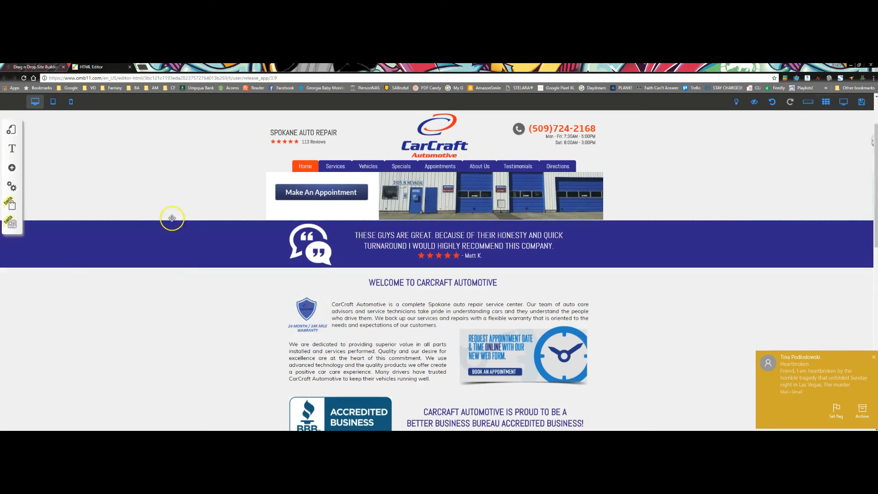
Start scroll animation editing for the quote bubbles image in the testimonial band and dismiss the mail notification.
scroll(535, 286, down, 4)
scroll(284, 309, down, 10)
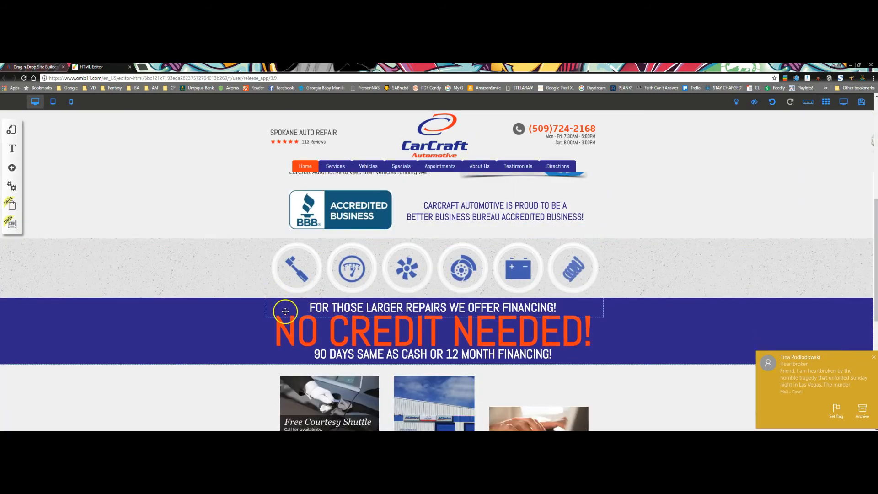
scroll(320, 337, up, 12)
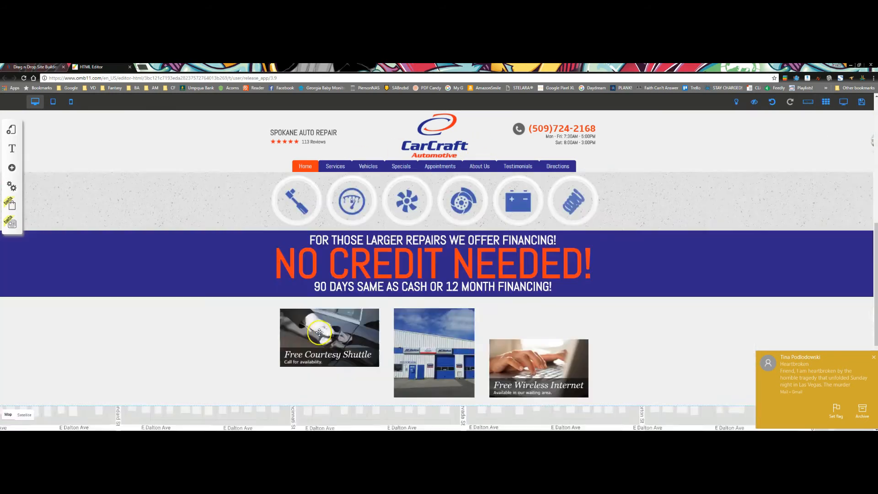
click(302, 318)
click(301, 319)
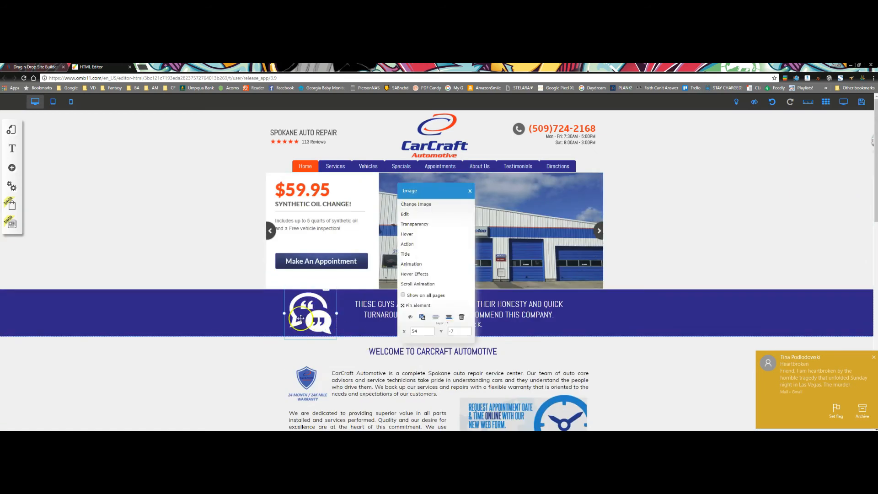
click(426, 284)
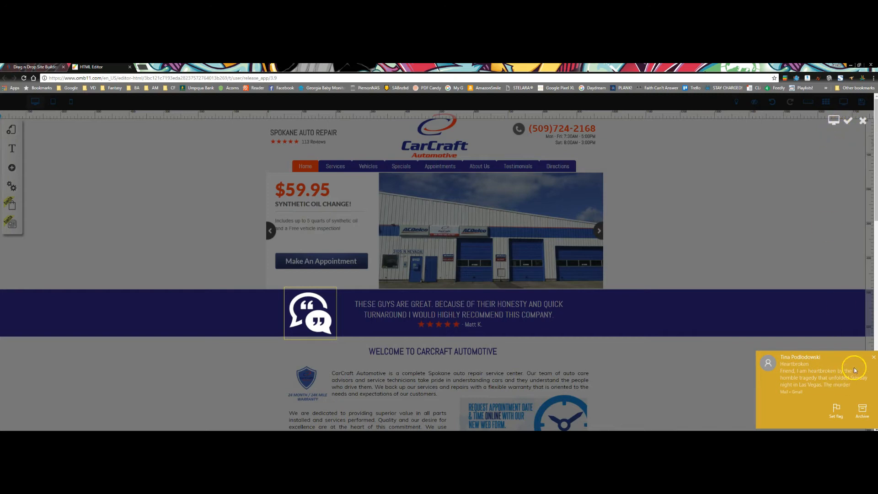
click(873, 358)
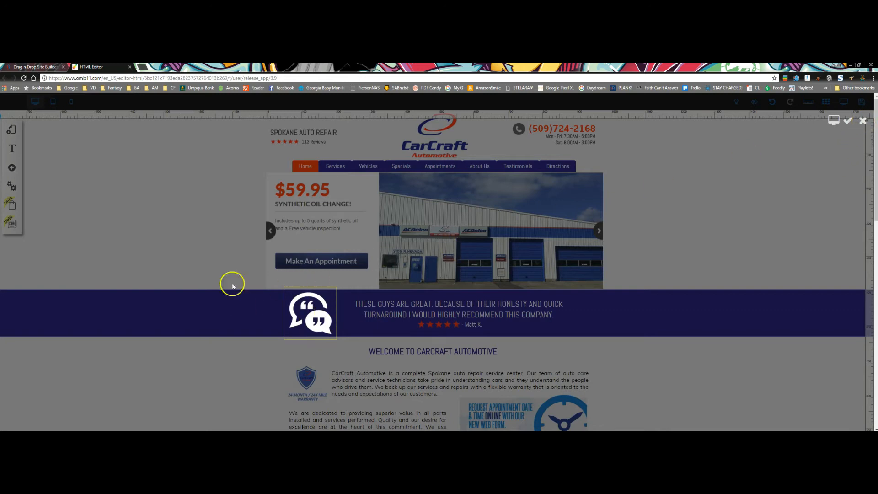
Add a scroll animation to the quote bubbles image, with its end position just right of the testimonial text in the same band.
click(303, 315)
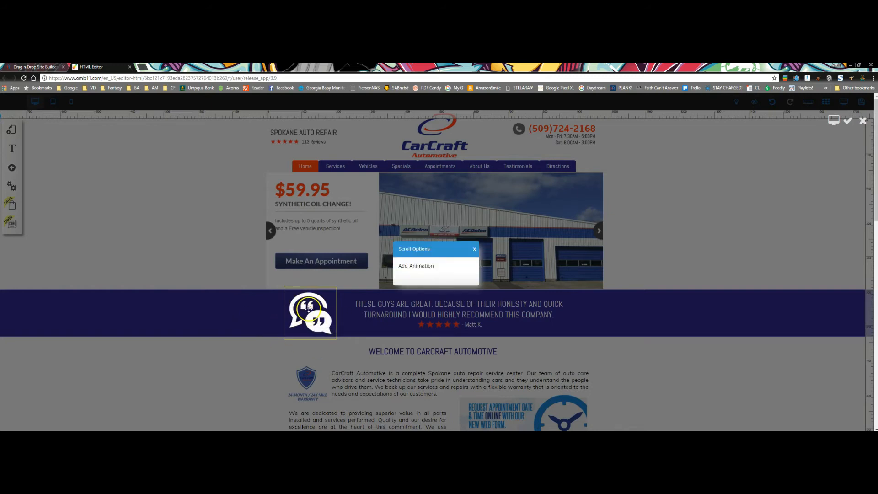
click(415, 266)
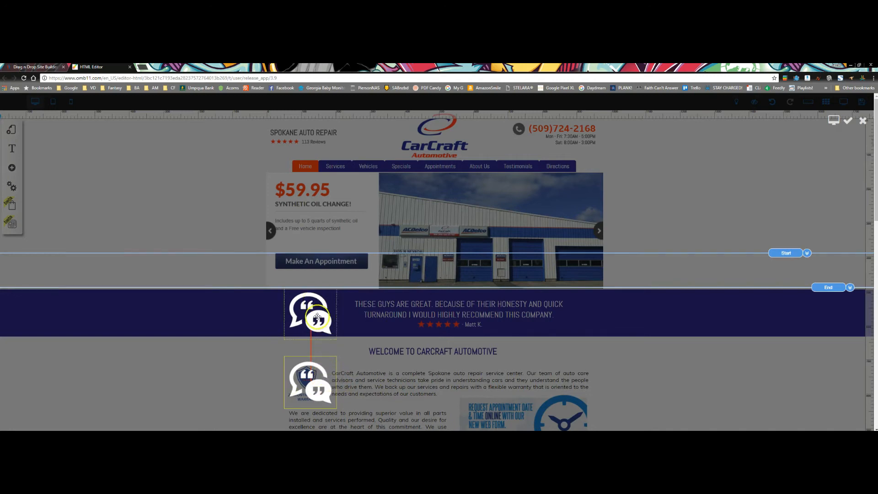
drag(312, 383, 622, 312)
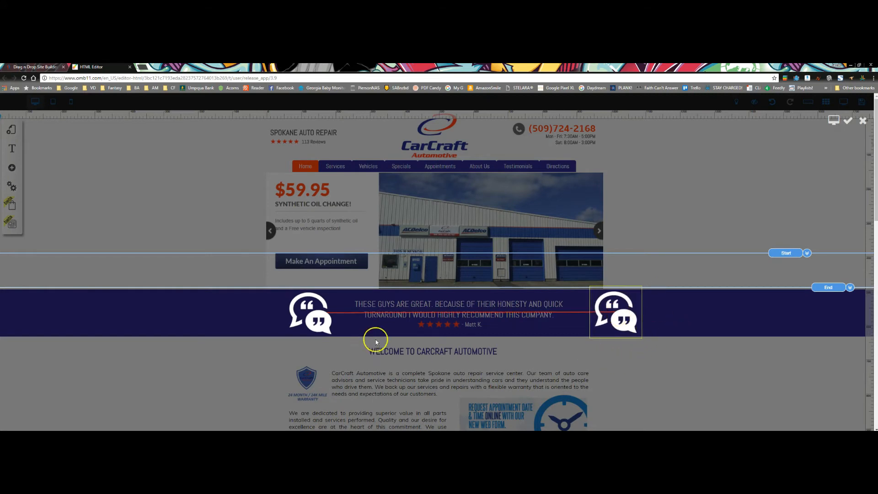
drag(608, 310, 607, 311)
click(618, 311)
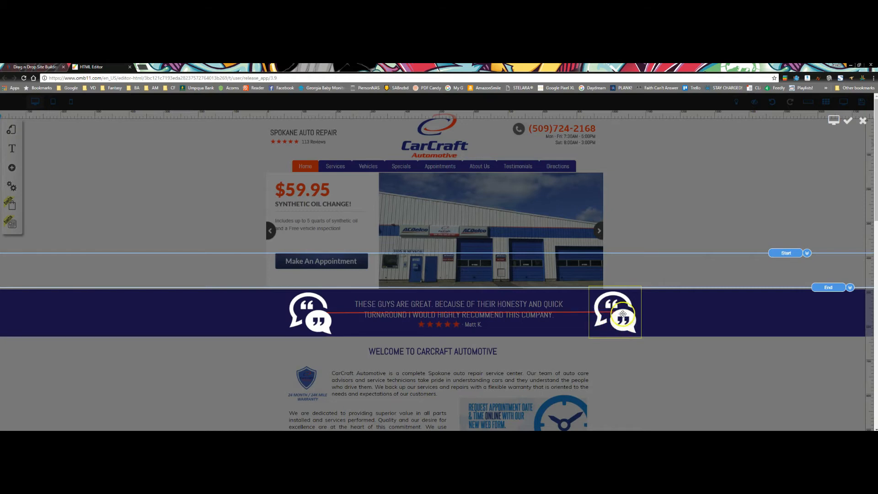
Try the Rotation and Scale options on the first scroll animation, with scale at 150, and close the scroll options.
double_click(624, 314)
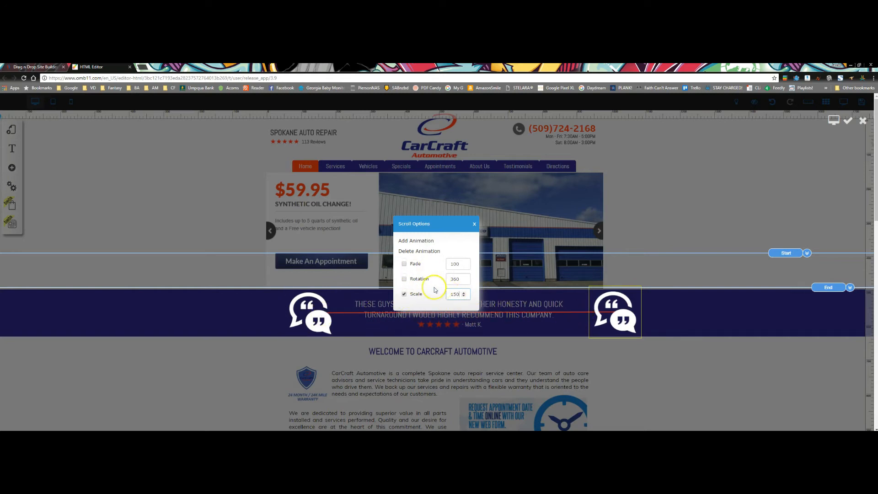
click(404, 279)
click(474, 226)
Add a second scroll animation that returns the quote bubbles to their original spot, with Rotation 360 and Scale 25 enabled.
click(615, 308)
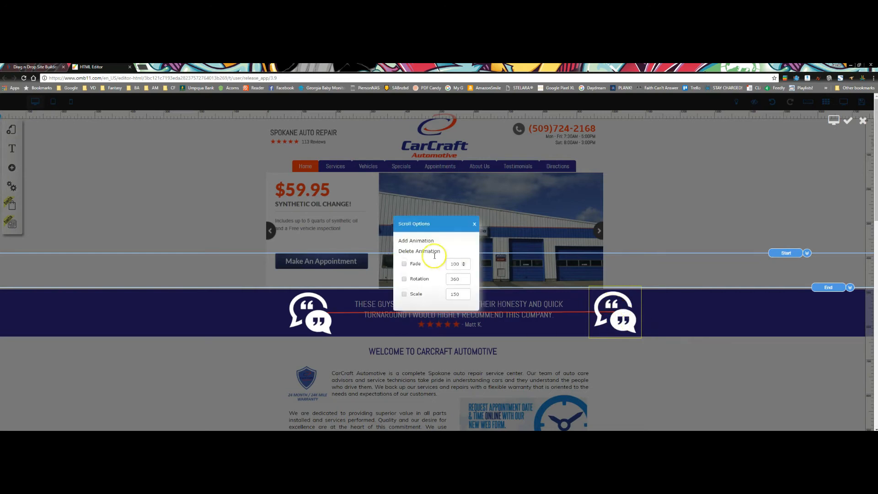
click(428, 242)
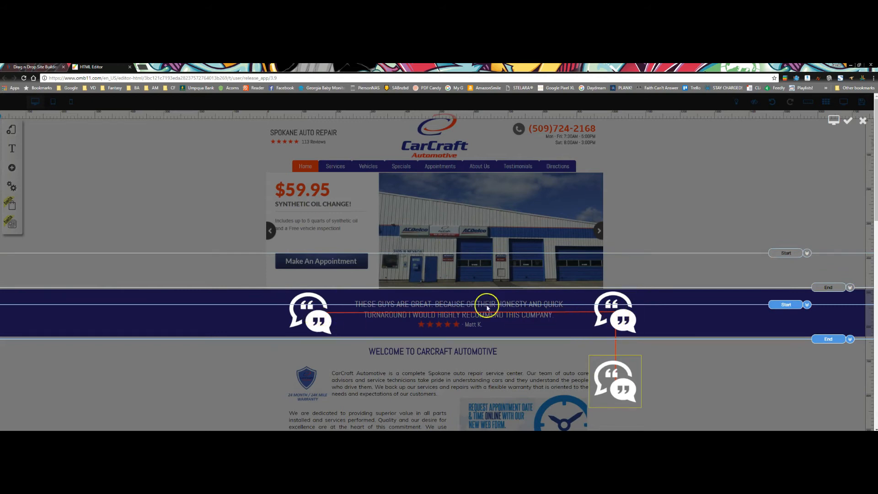
drag(621, 390, 315, 317)
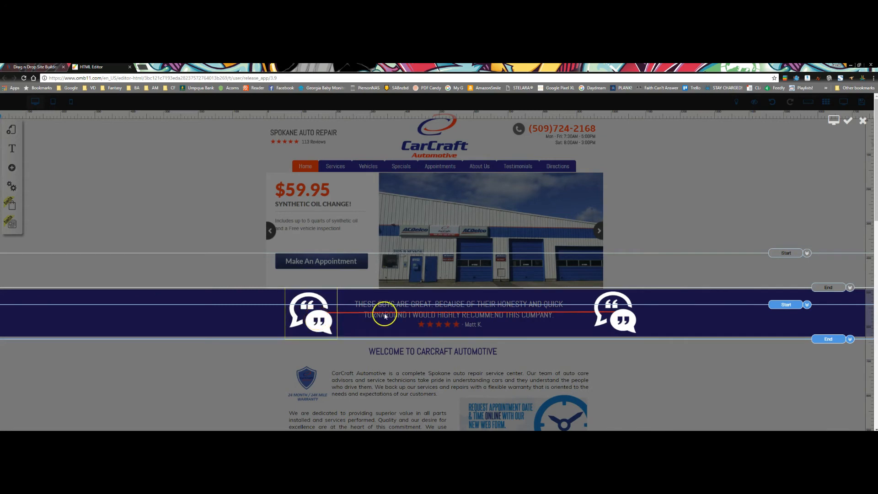
double_click(321, 313)
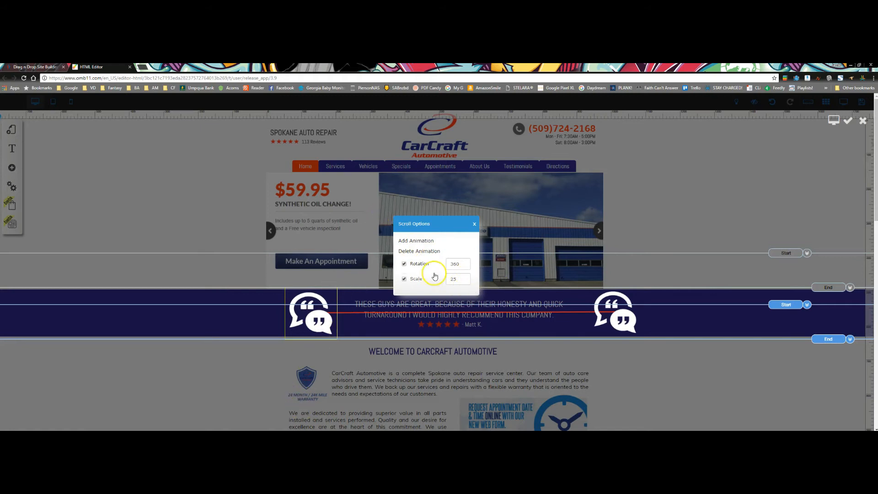
click(475, 225)
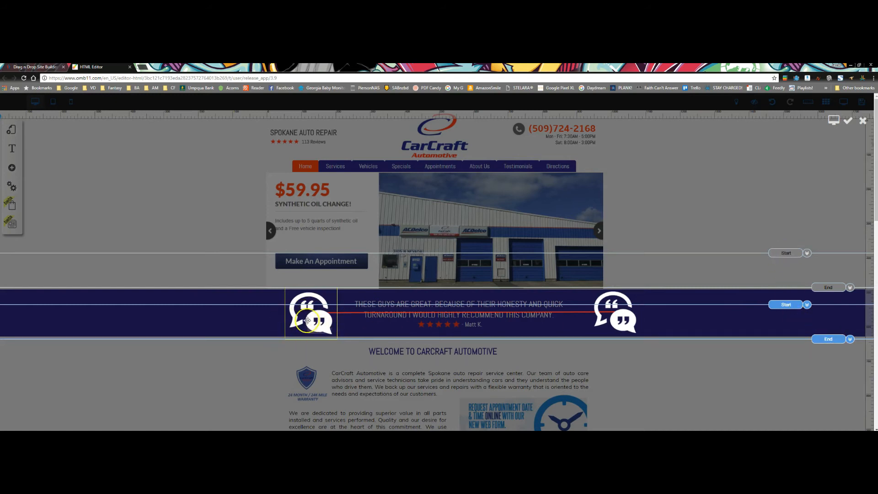
Try lowering the first animation's end line slightly and placing the second animation's start and end lines near the BBB Accredited Business badge.
click(623, 314)
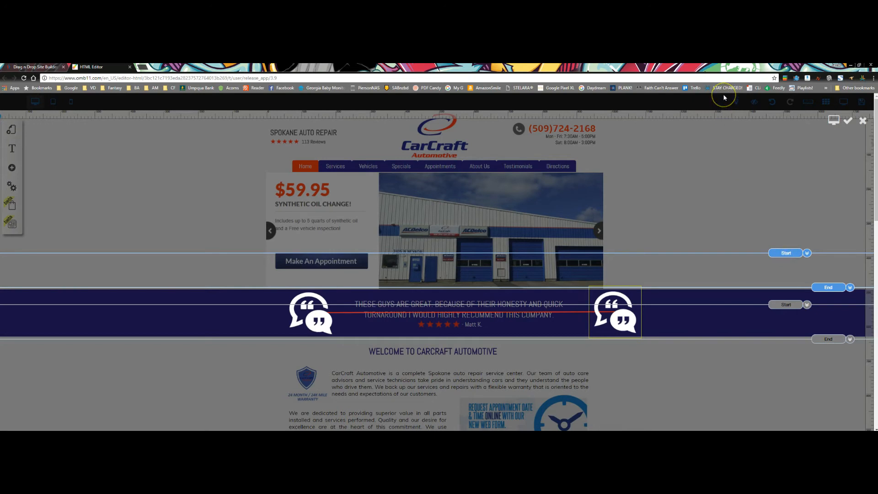
scroll(729, 263, down, 3)
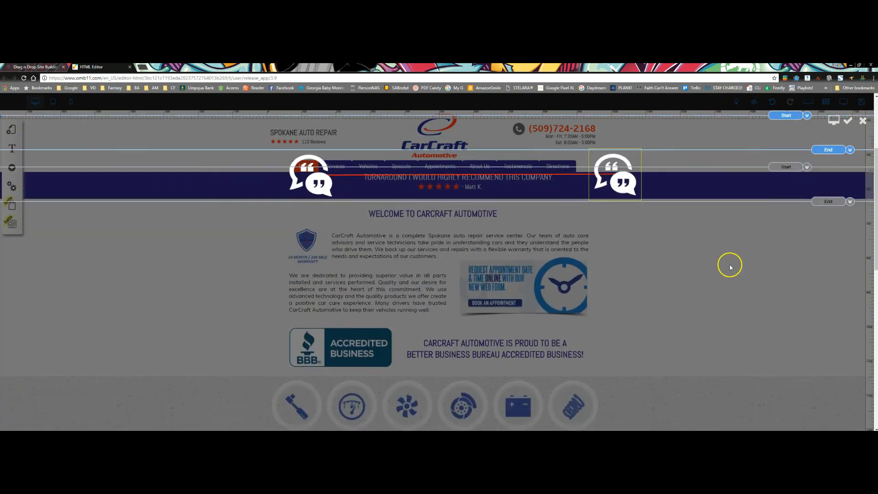
scroll(730, 267, down, 1)
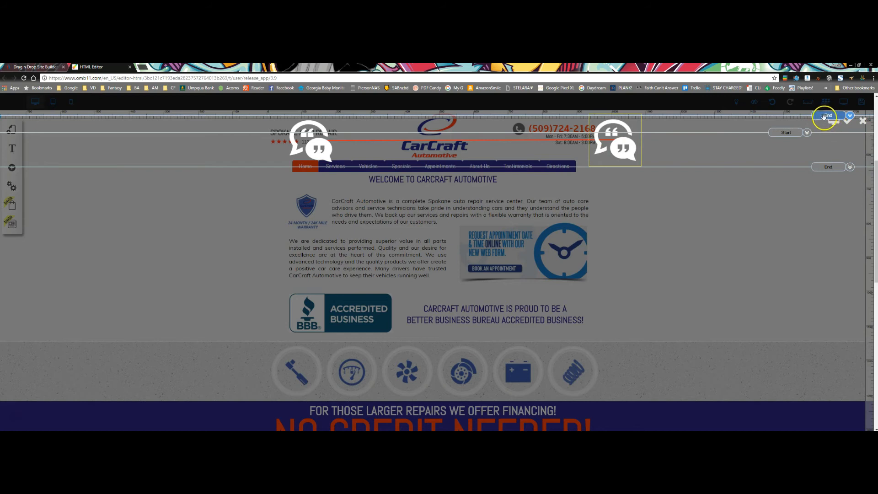
scroll(739, 195, up, 2)
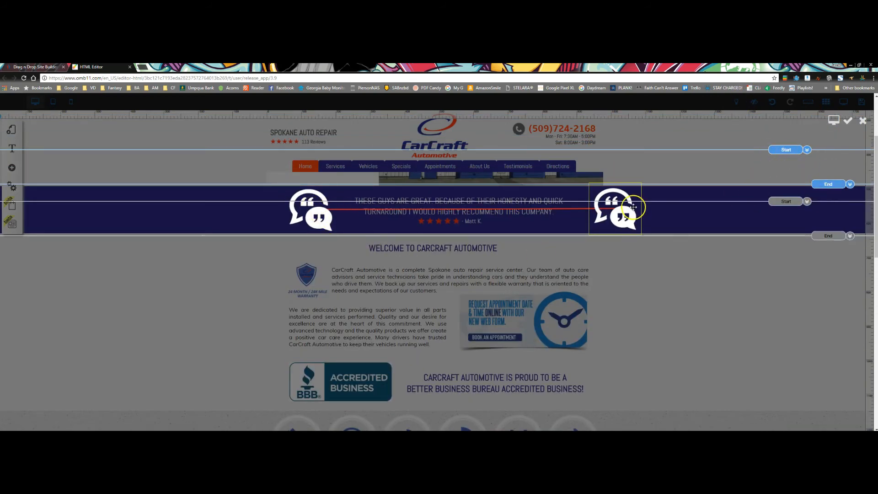
drag(825, 185, 826, 192)
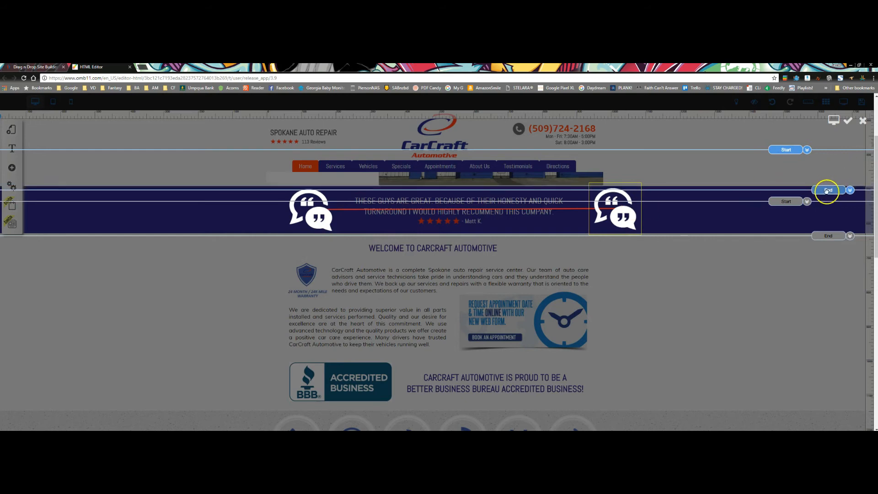
drag(830, 236, 831, 246)
drag(843, 290, 843, 363)
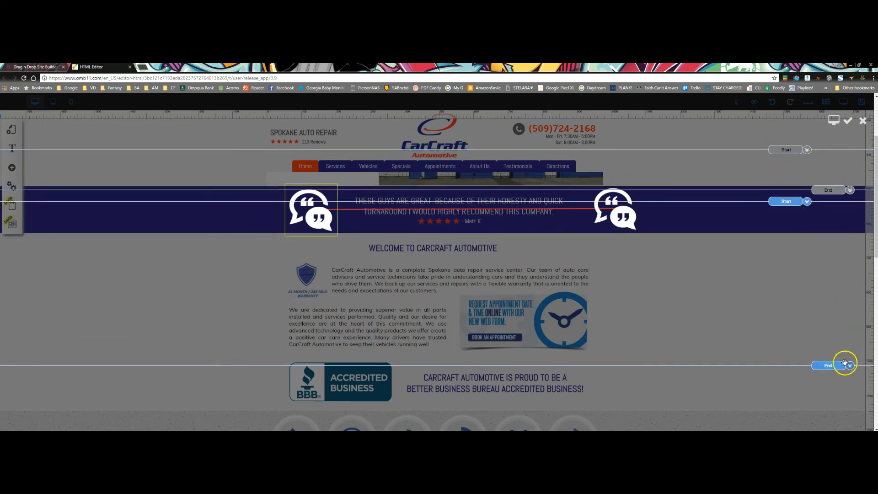
drag(784, 200, 821, 352)
click(833, 187)
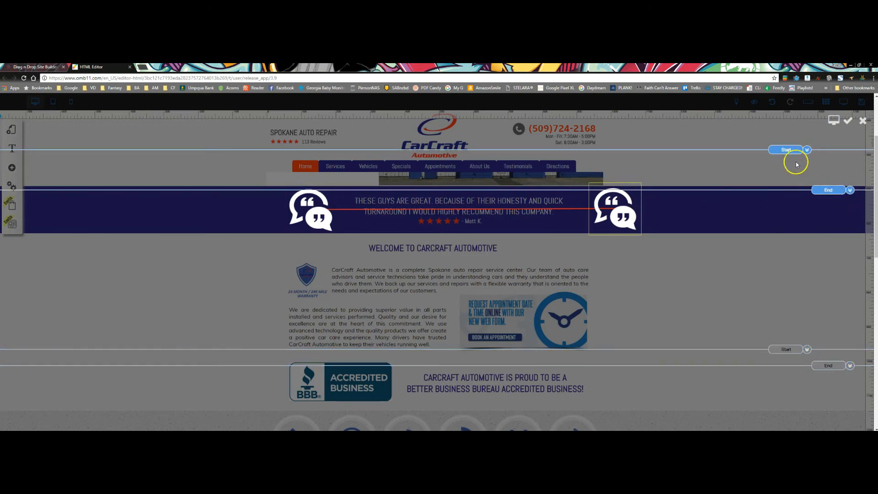
Move the first scroll animation's start line to the top of the page and its end line to just below the navigation menu.
drag(788, 151, 761, 222)
mouse_move(781, 252)
mouse_down()
mouse_move(774, 103)
mouse_move(769, 118)
mouse_up()
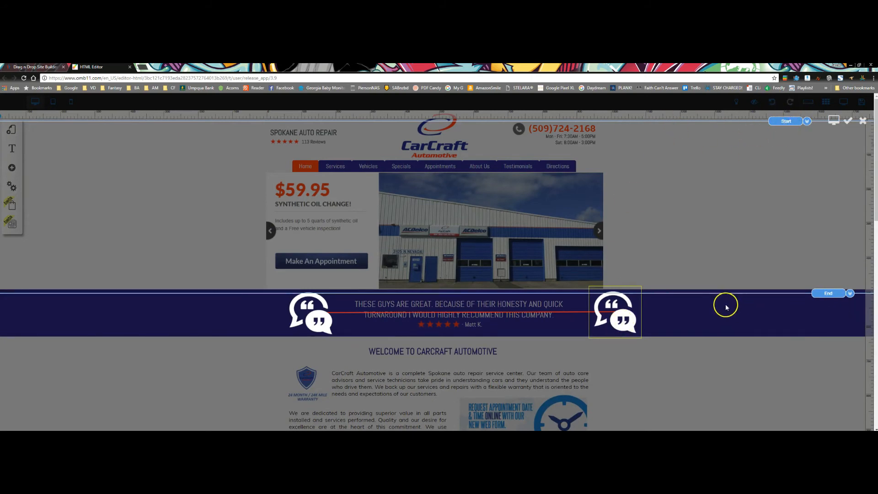
scroll(713, 302, down, 2)
scroll(700, 300, down, 1)
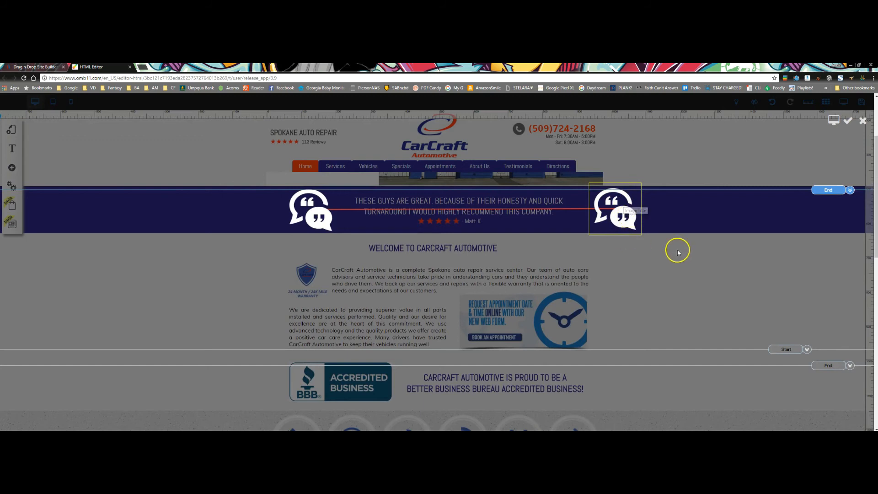
scroll(677, 249, down, 1)
scroll(679, 253, down, 1)
scroll(679, 254, up, 3)
scroll(683, 260, down, 1)
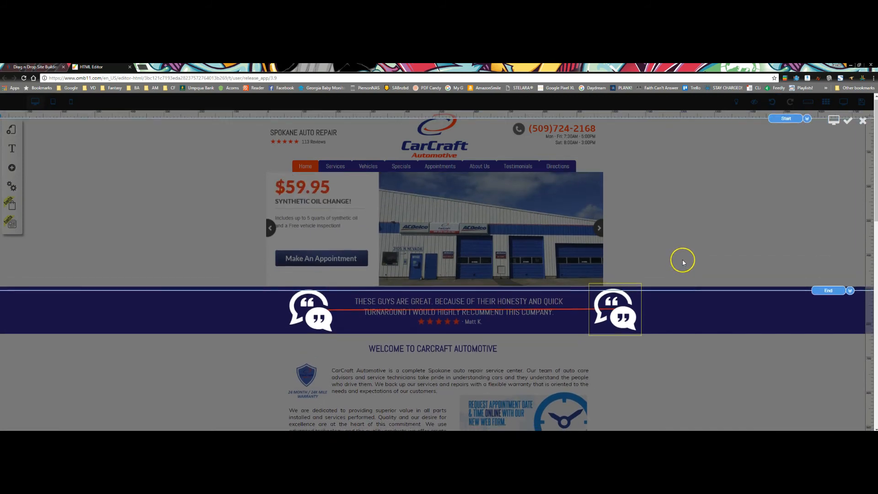
scroll(683, 261, down, 2)
drag(825, 231, 812, 112)
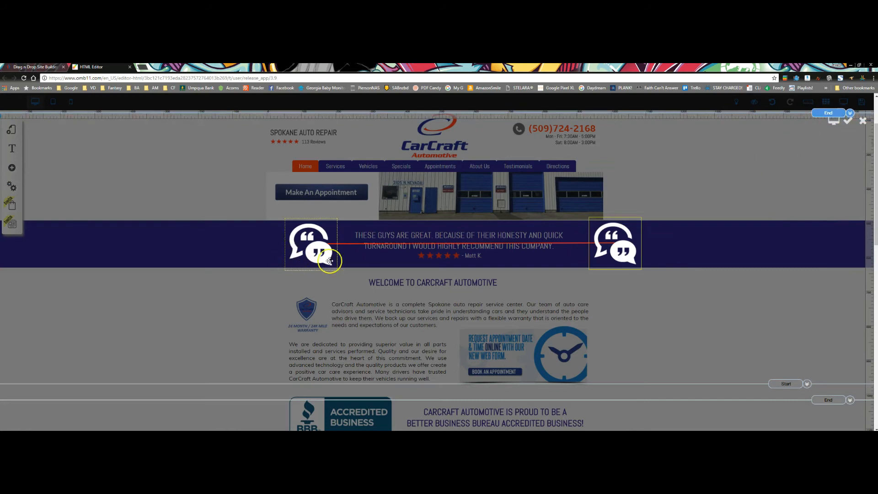
Move the second scroll animation's start and end lines up, close together just below the first animation's end line.
drag(784, 384, 788, 299)
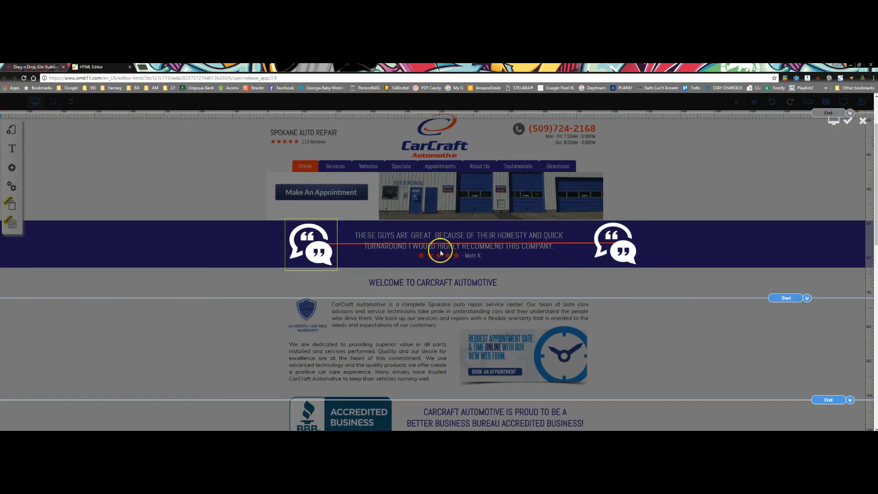
mouse_move(787, 299)
mouse_down()
mouse_move(777, 191)
mouse_move(789, 121)
mouse_up()
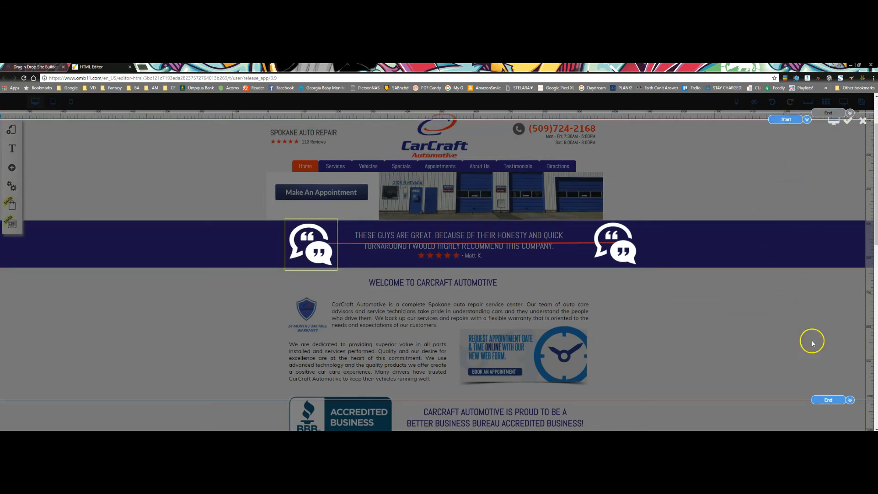
mouse_move(819, 394)
mouse_down()
mouse_move(817, 309)
mouse_move(796, 199)
mouse_up()
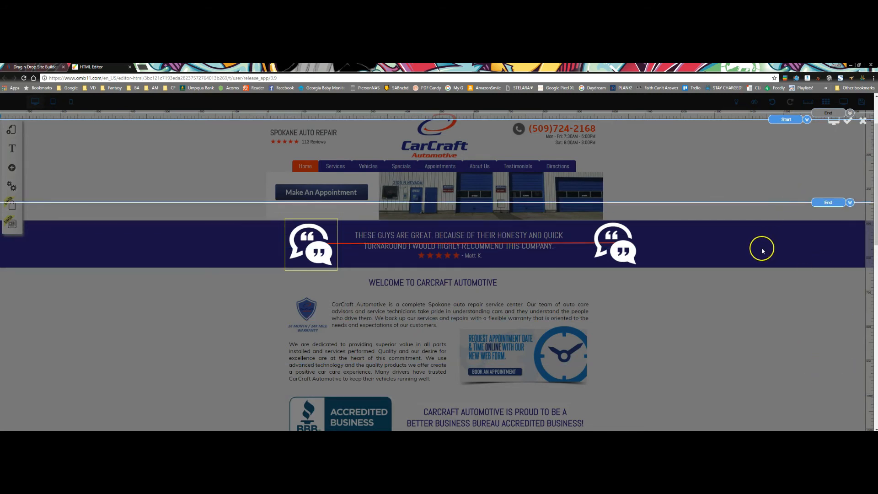
scroll(755, 317, down, 2)
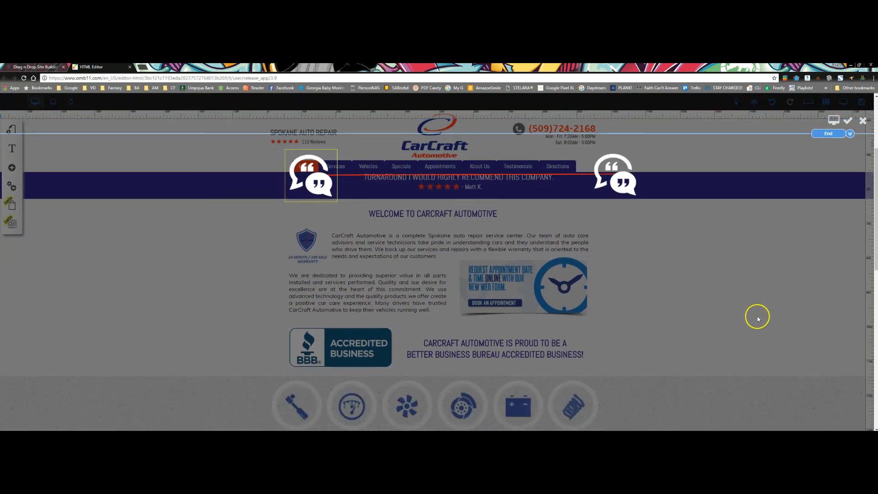
scroll(759, 311, up, 1)
drag(823, 162, 823, 94)
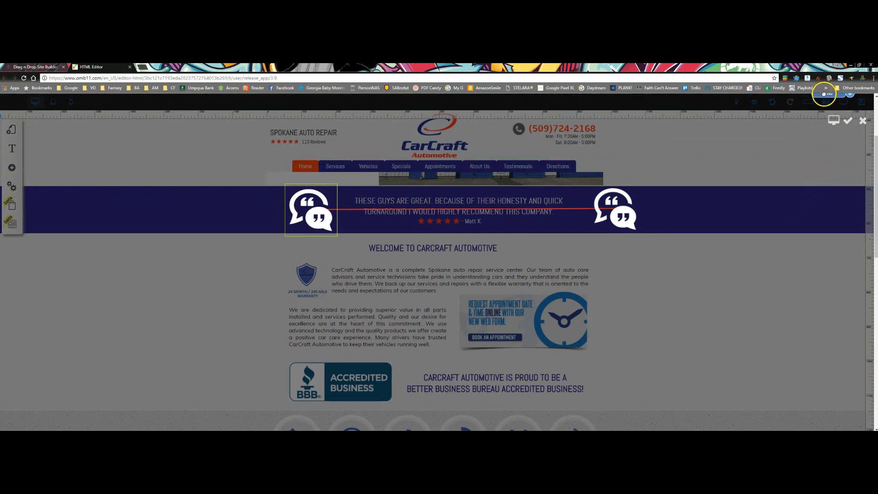
scroll(807, 286, up, 3)
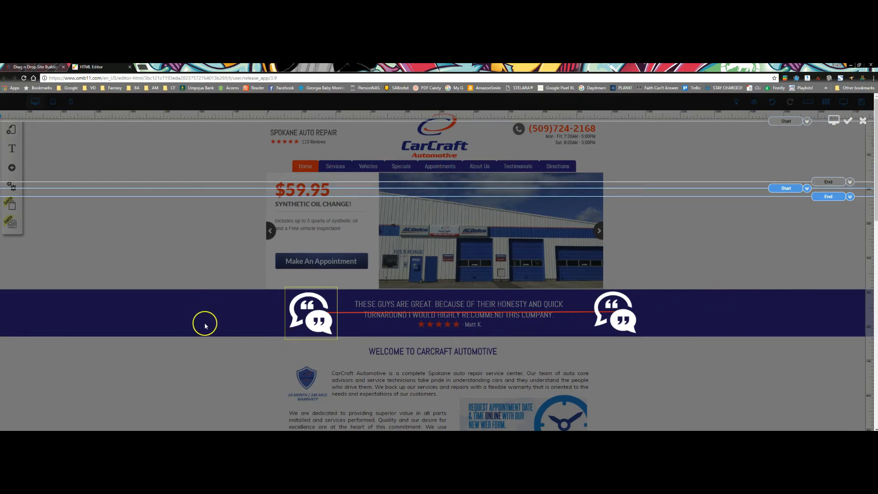
Preview the quote bubbles' scroll animations in the animation editor by moving through the top of the page.
click(834, 120)
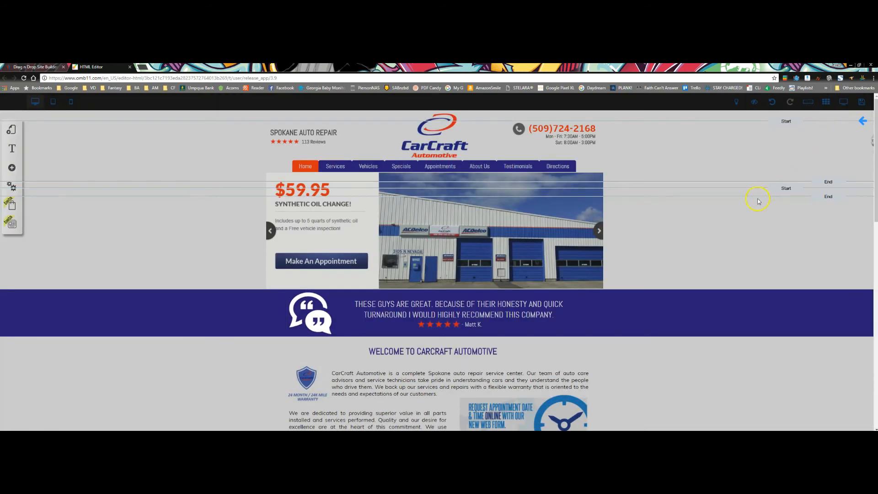
scroll(731, 224, down, 5)
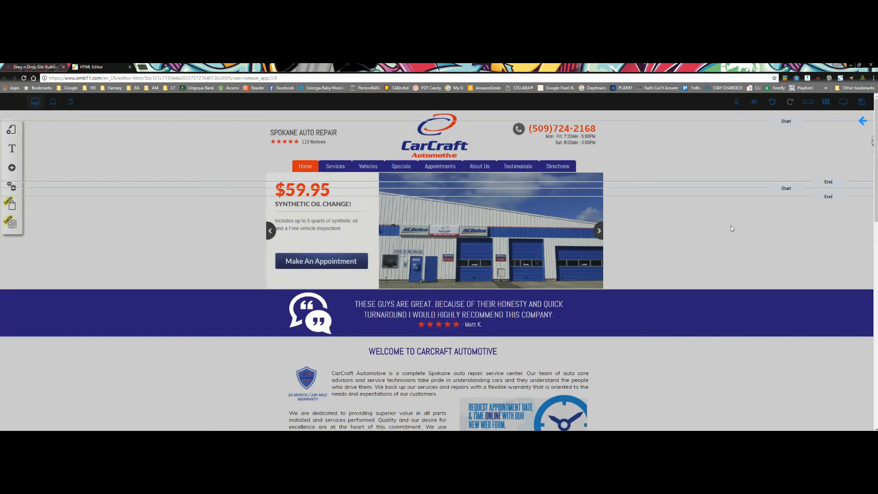
click(728, 222)
scroll(729, 223, down, 1)
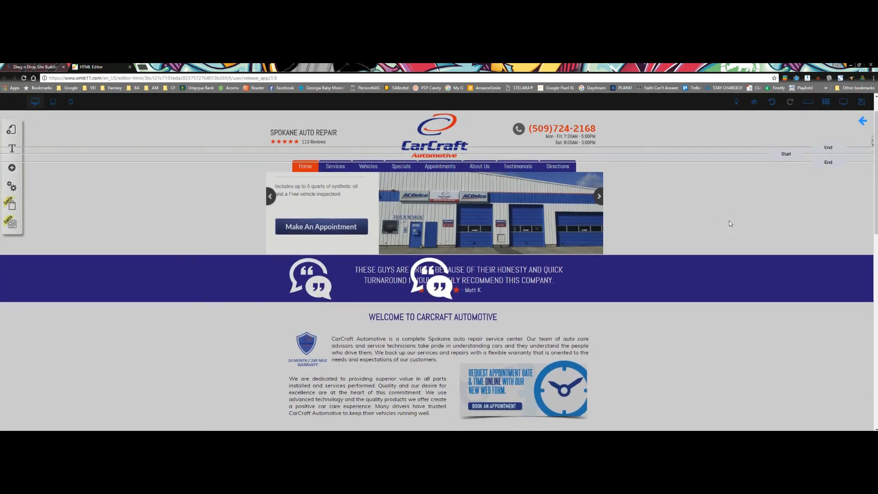
scroll(730, 223, down, 1)
scroll(730, 223, down, 1)
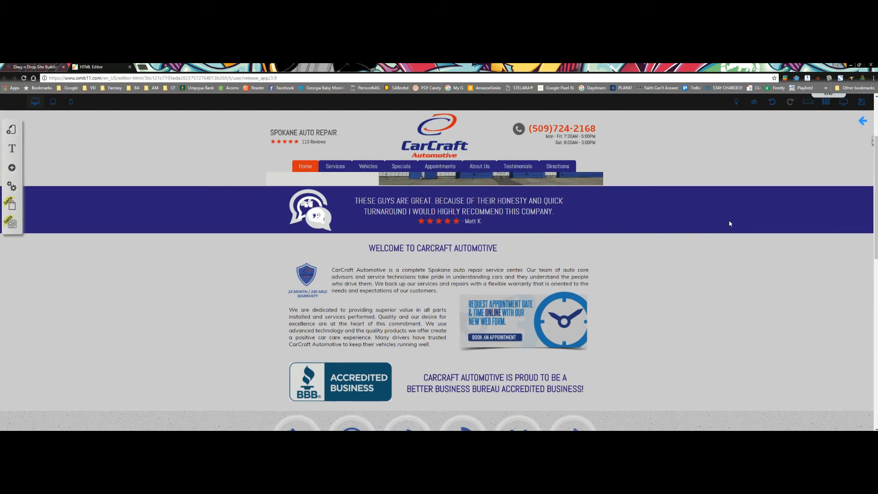
scroll(317, 227, up, 3)
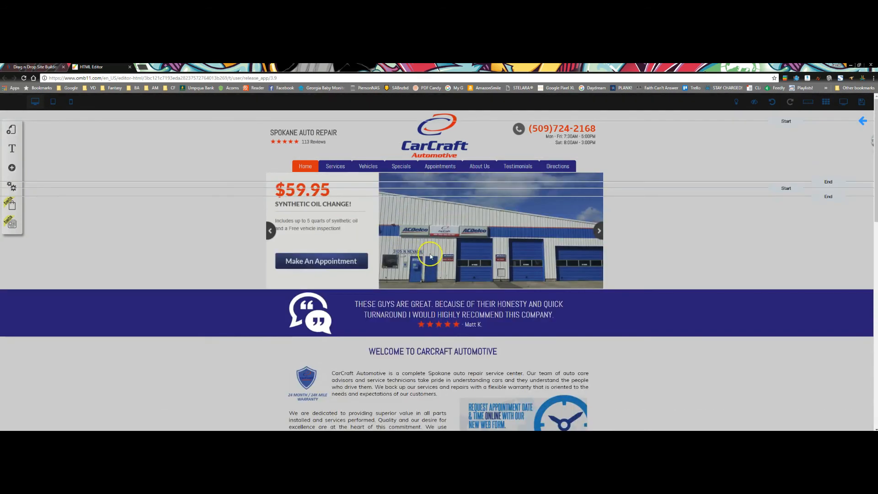
scroll(416, 256, down, 1)
scroll(590, 235, up, 1)
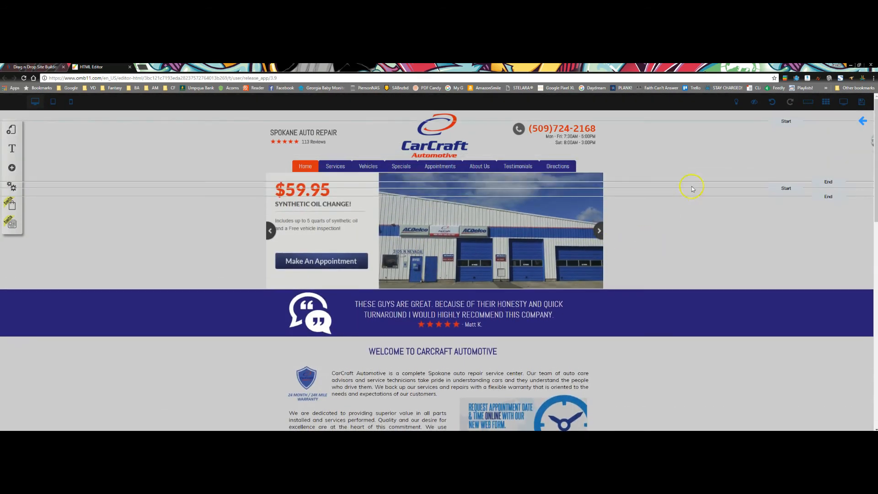
Leave the animation preview, apply the scroll animations and confirm closing the animation editor.
click(863, 121)
click(848, 122)
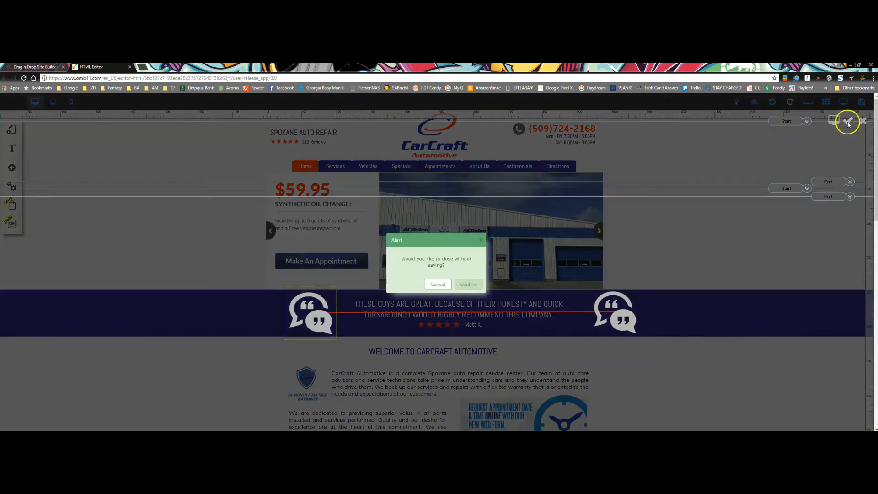
click(470, 284)
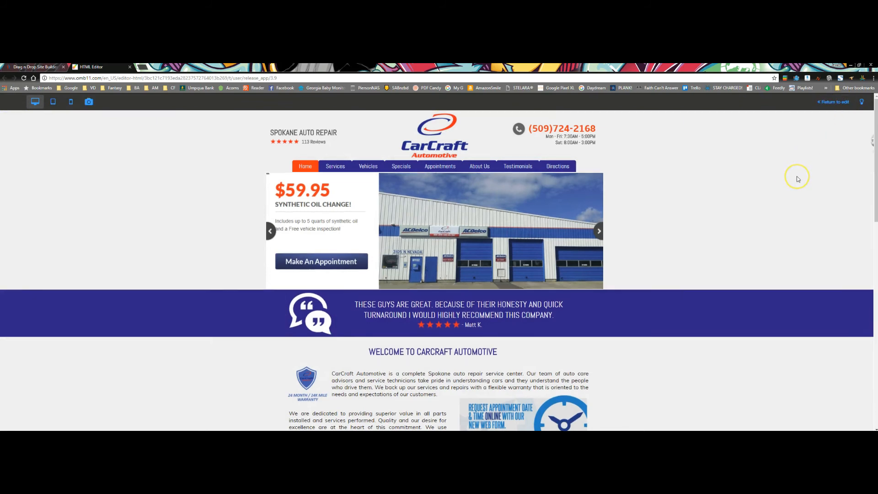
Examine the quote bubbles' movement, rotation and scaling in the site preview while moving repeatedly up and down the page.
scroll(797, 177, down, 3)
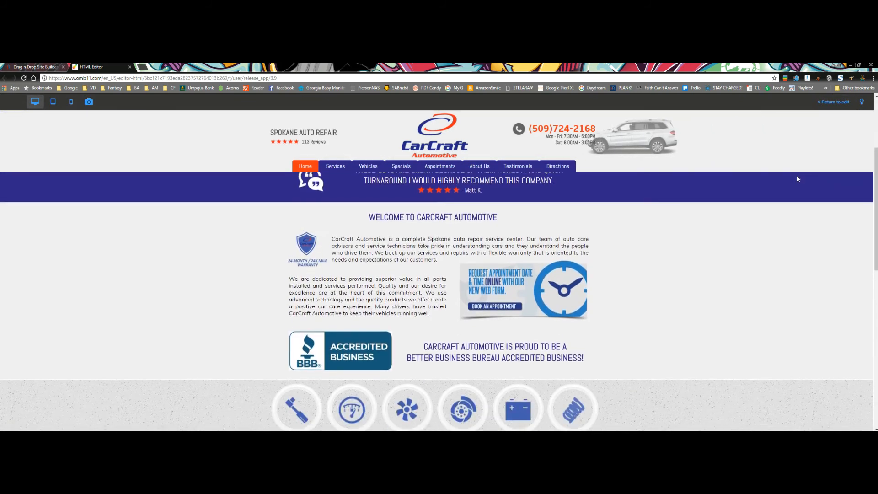
scroll(796, 175, up, 3)
scroll(796, 177, down, 3)
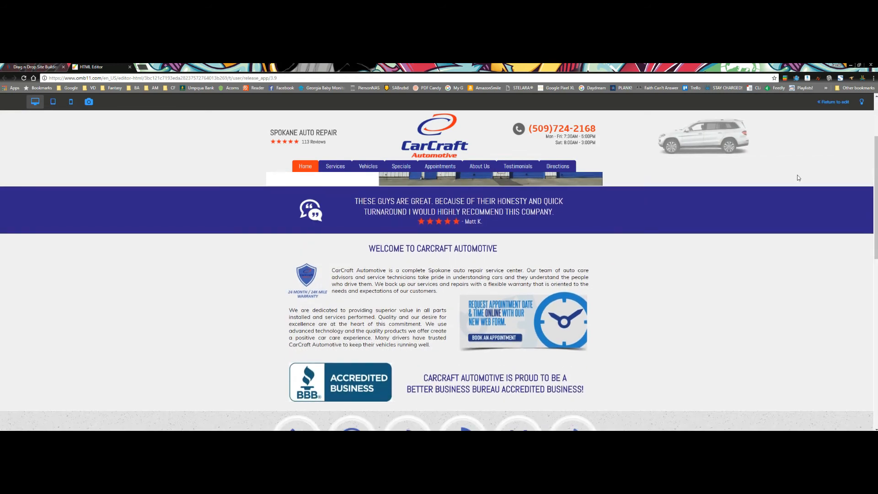
scroll(797, 175, up, 3)
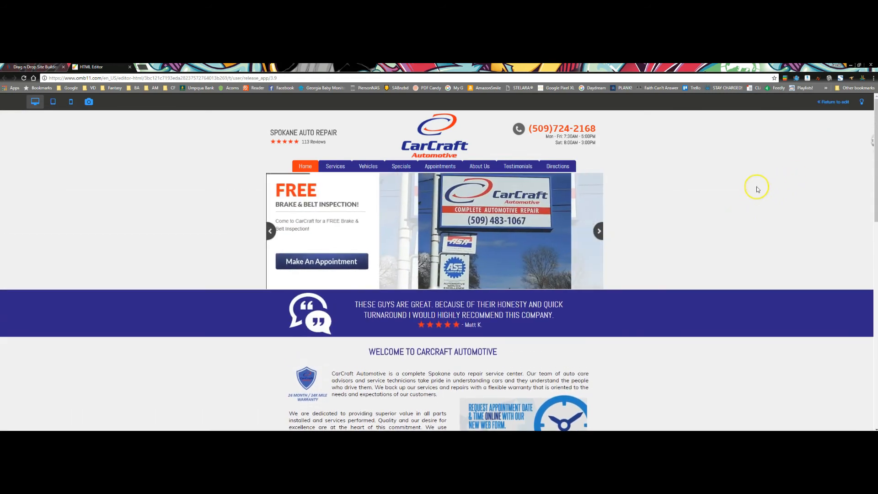
scroll(757, 190, down, 1)
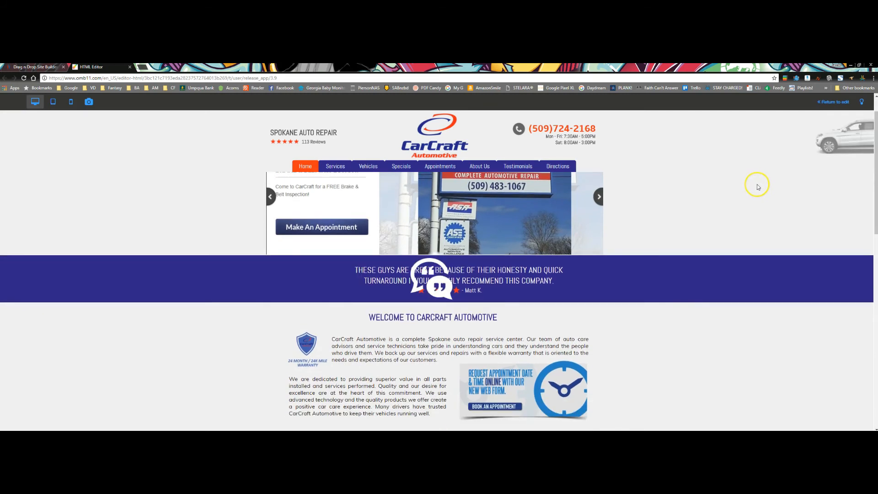
scroll(758, 186, down, 1)
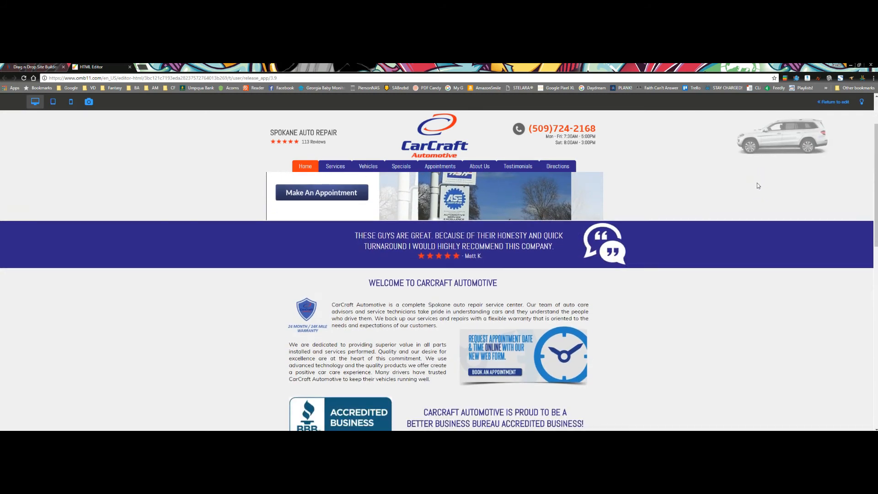
scroll(757, 184, down, 1)
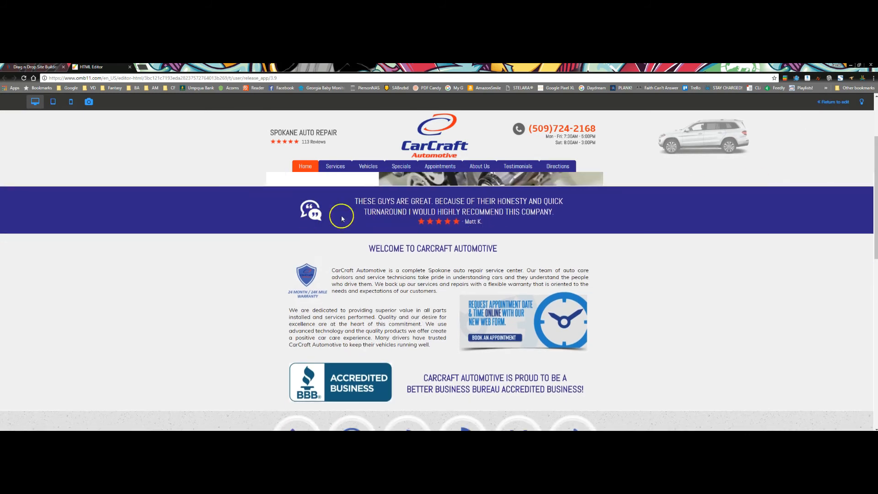
scroll(361, 217, up, 3)
scroll(373, 214, down, 2)
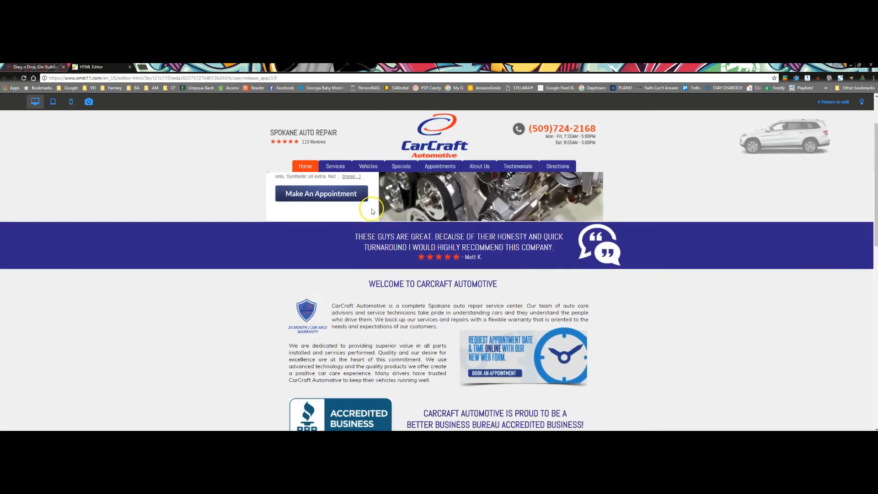
scroll(371, 208, up, 2)
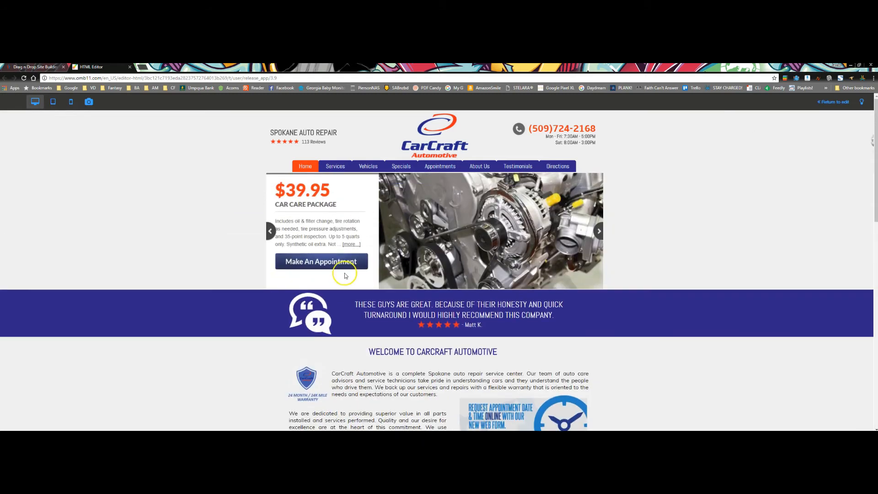
scroll(347, 264, down, 3)
scroll(351, 267, up, 2)
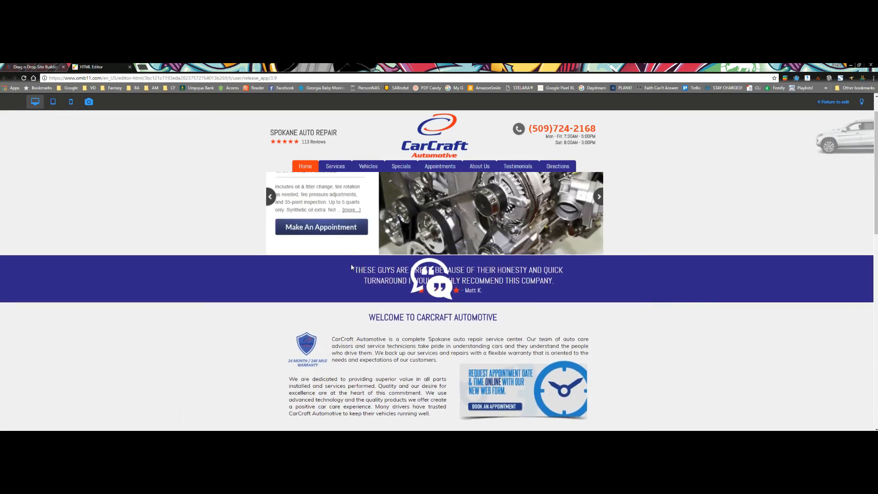
scroll(353, 267, down, 7)
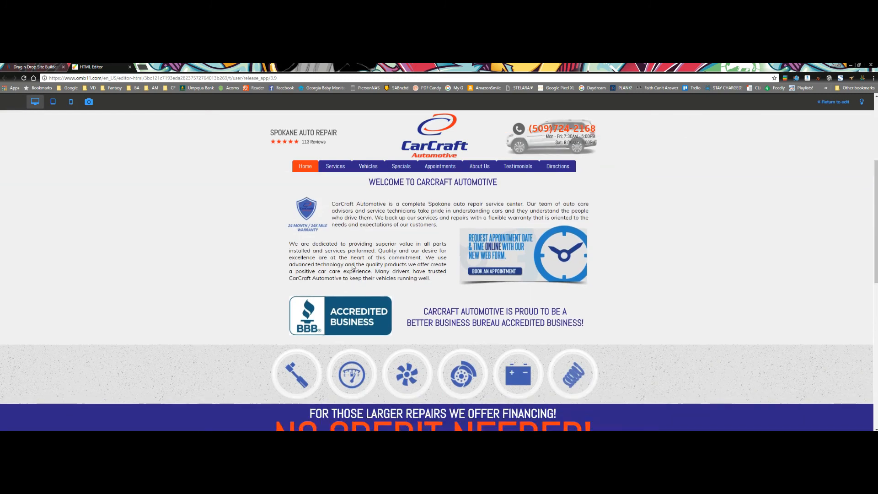
Check the quote bubbles and car image animations around the testimonial and welcome sections, and return to editing.
scroll(354, 267, up, 7)
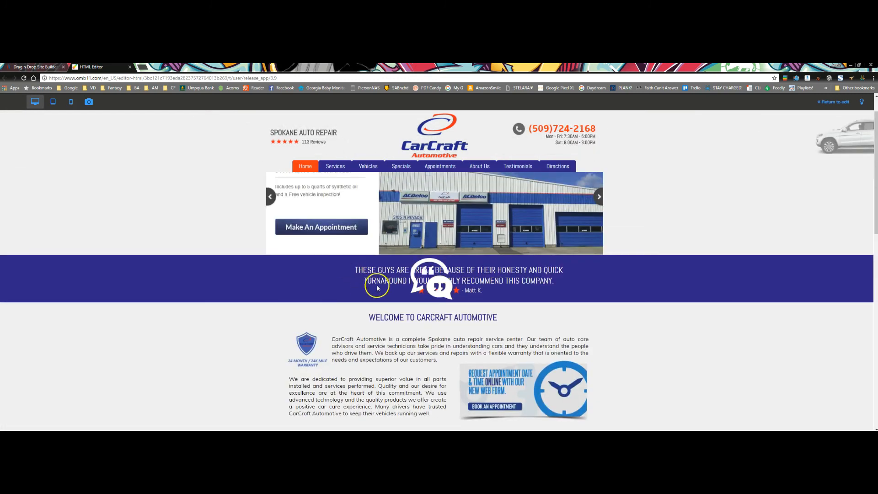
scroll(353, 266, down, 3)
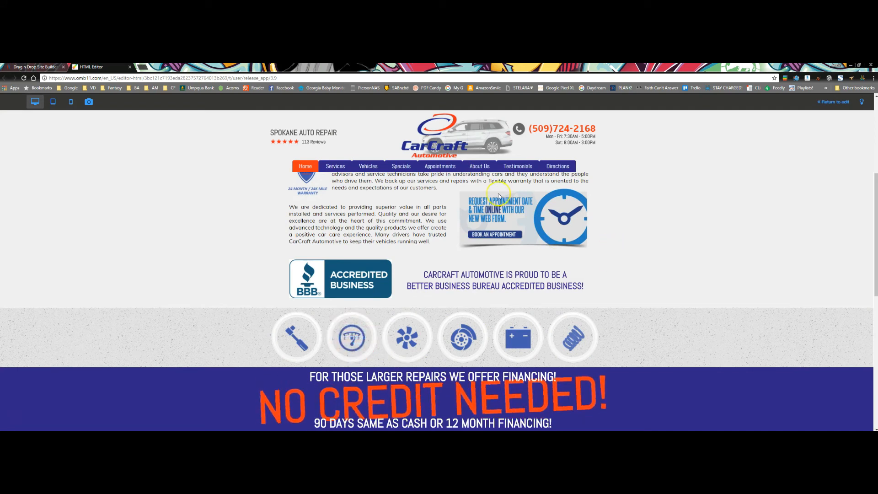
scroll(463, 205, up, 5)
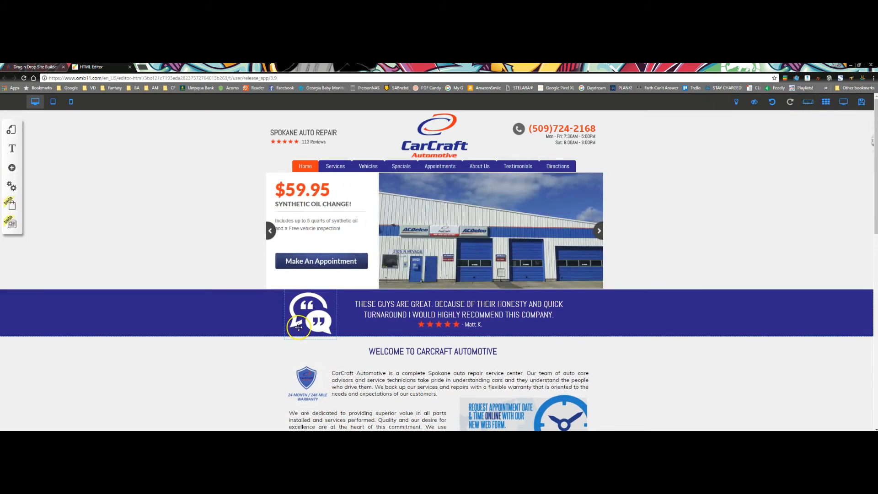
Open the quote bubbles' scroll animations and delete the first animation.
click(320, 311)
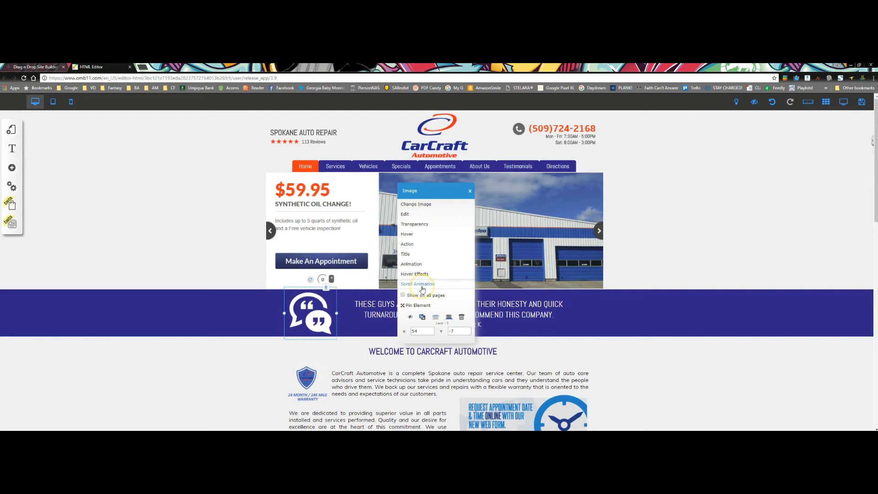
click(422, 289)
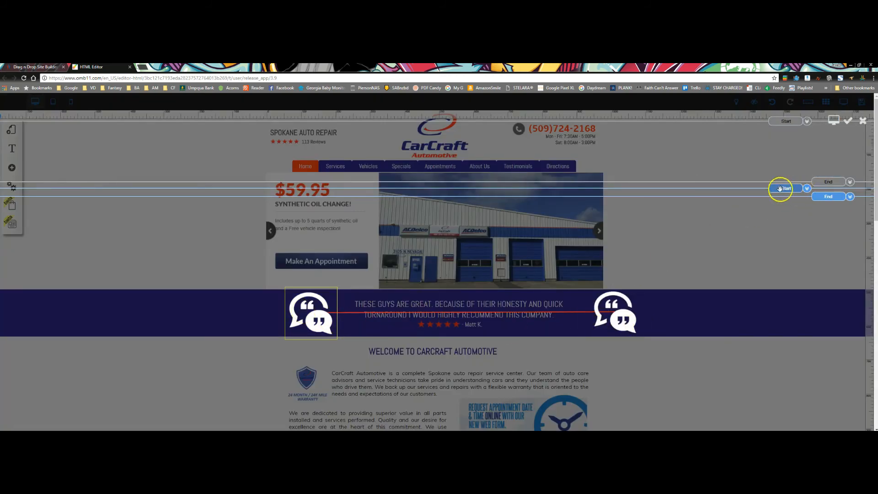
double_click(602, 312)
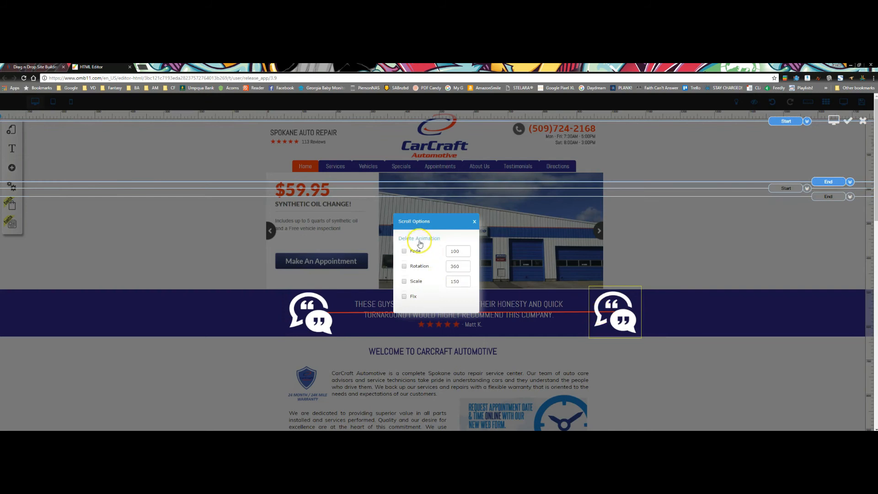
click(420, 243)
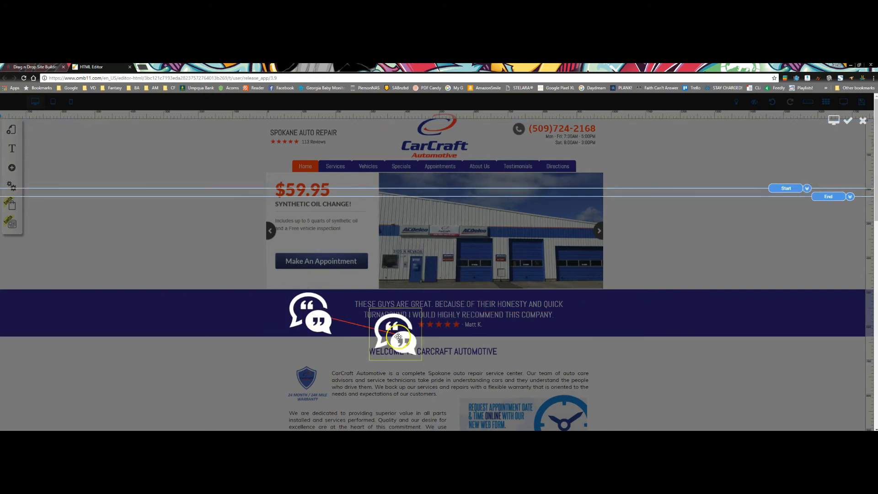
Delete the quote bubbles' remaining scroll animation and close the animation editor, confirming closing without saving.
drag(399, 337, 644, 316)
double_click(641, 313)
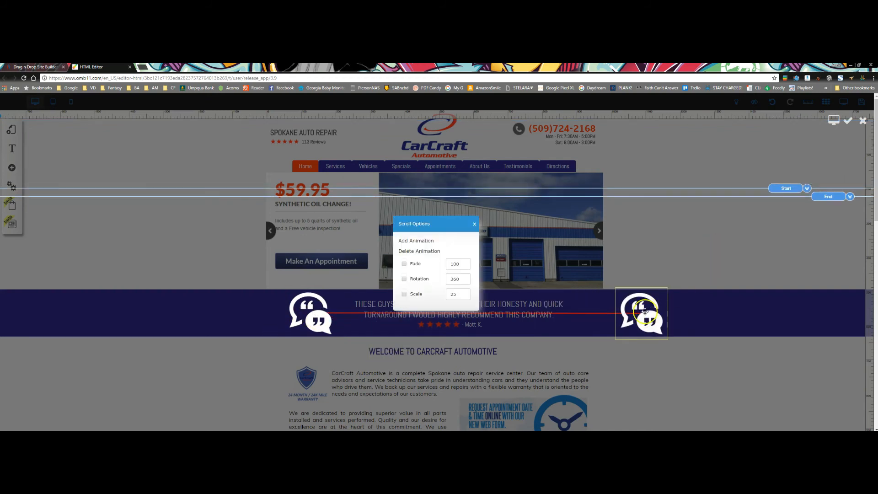
click(415, 251)
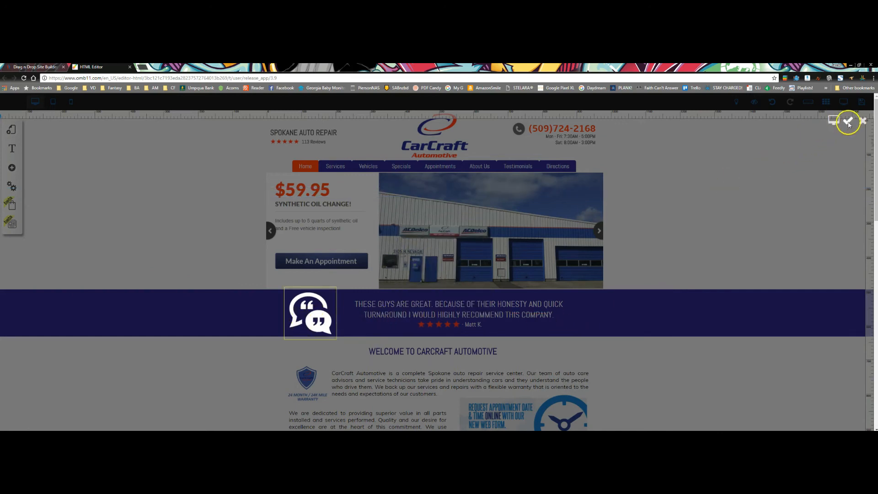
click(862, 120)
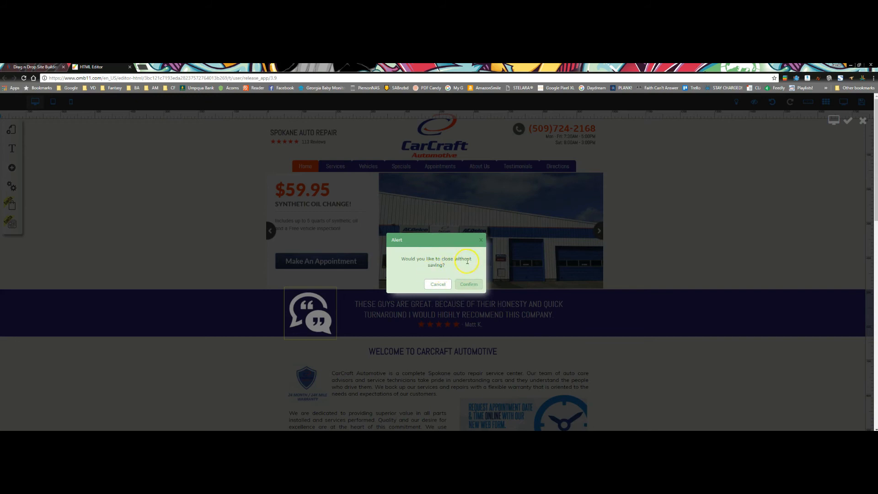
click(466, 289)
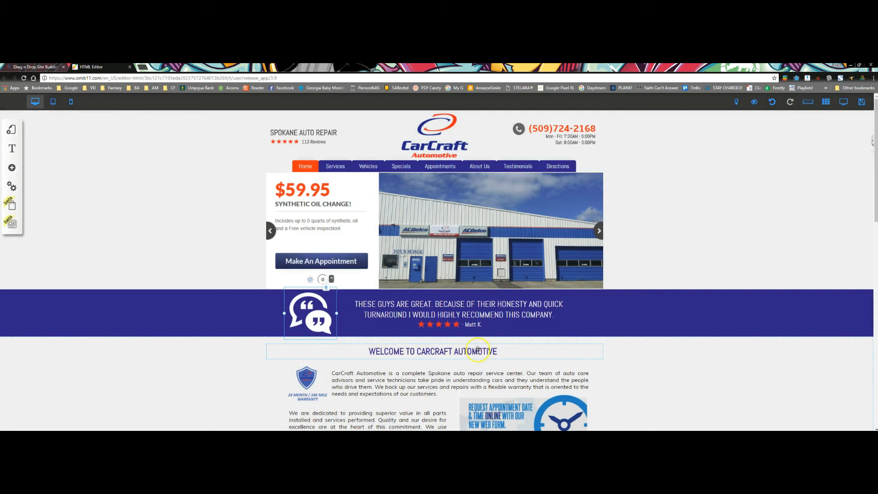
Preview the site and check the quote bubbles while moving up and down the page, and return to editing.
click(851, 105)
scroll(780, 261, down, 6)
scroll(768, 262, up, 6)
scroll(760, 269, down, 6)
scroll(758, 269, up, 6)
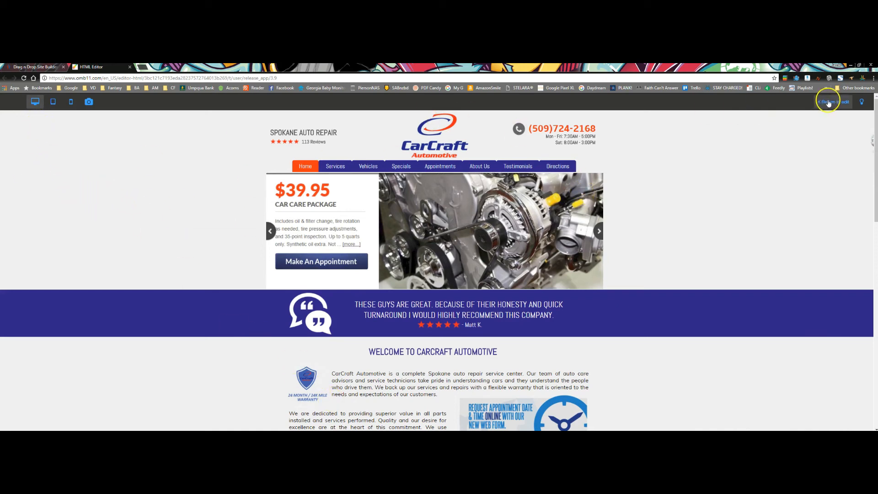
Add the standard landscape image, shrink it and place it just right of the slideshow at about X 1010, Y 28.
click(10, 170)
drag(51, 224, 185, 300)
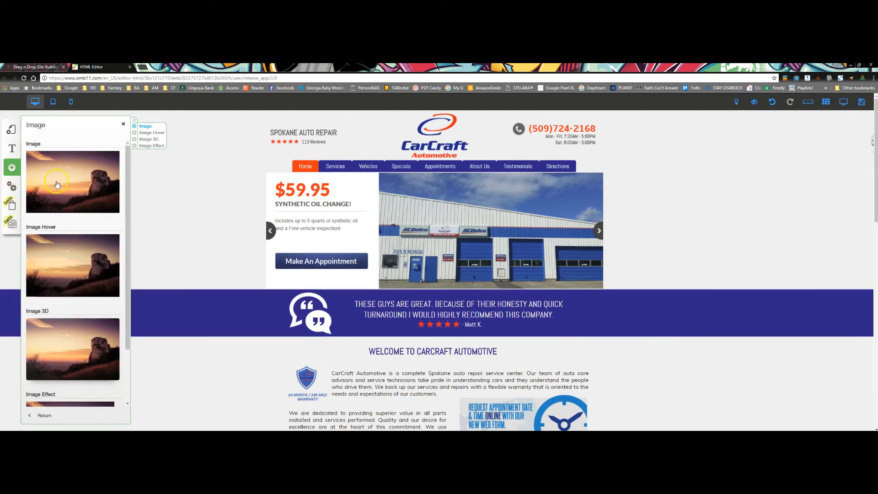
click(57, 182)
drag(427, 253, 727, 217)
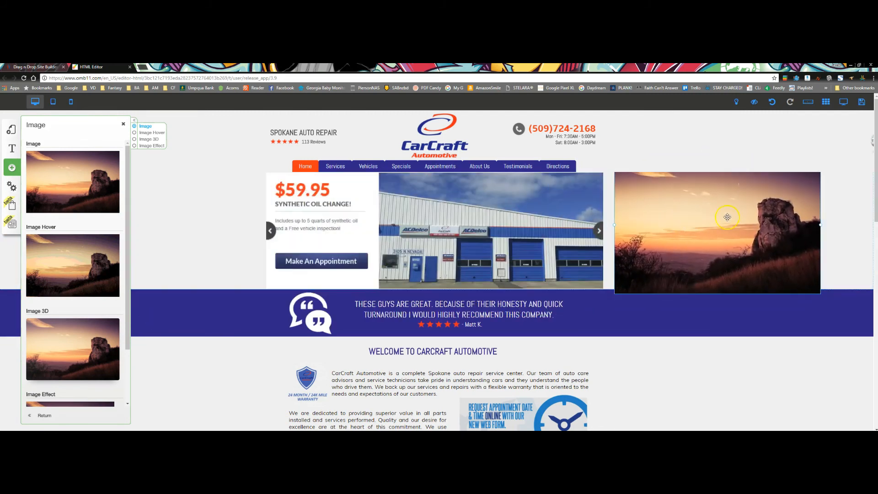
drag(820, 225, 746, 234)
drag(688, 241, 687, 250)
Replace the landscape image with the small hamburger image from the My File repository.
click(679, 240)
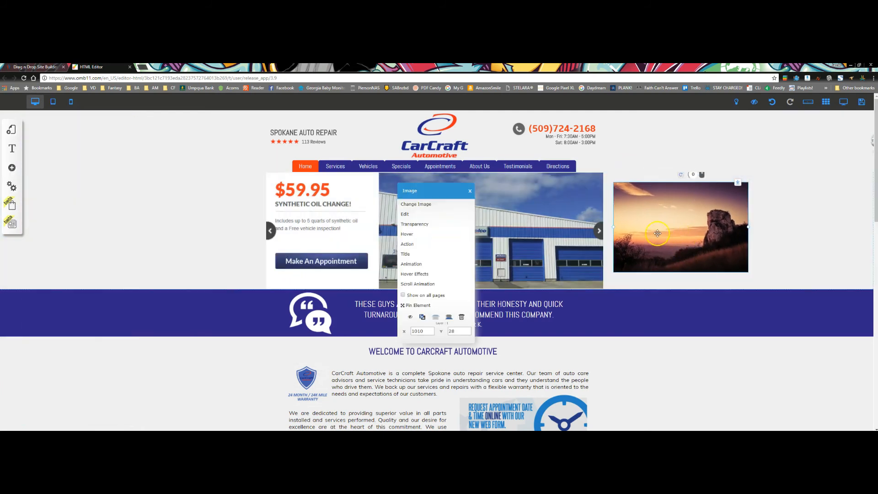
click(441, 206)
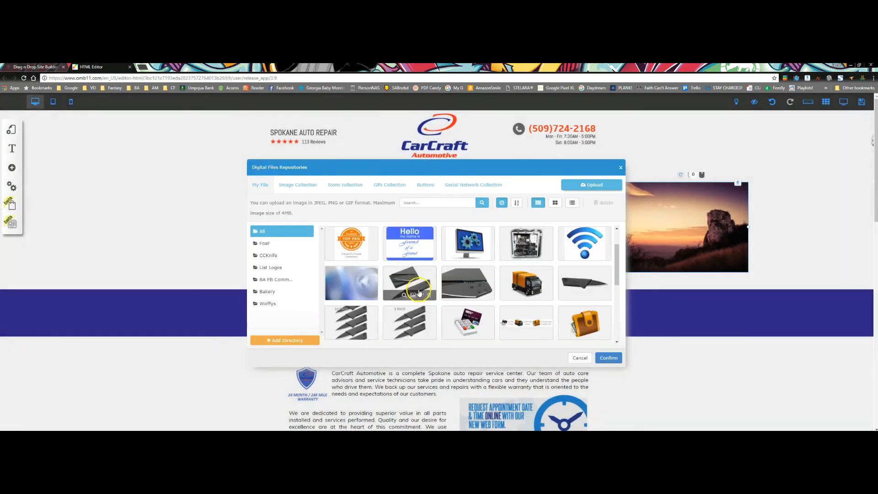
click(270, 245)
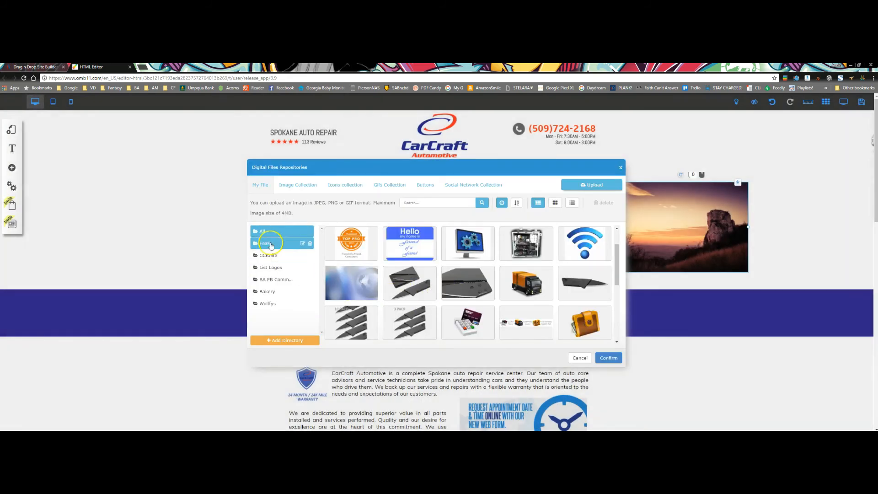
scroll(477, 307, down, 5)
scroll(477, 307, down, 5)
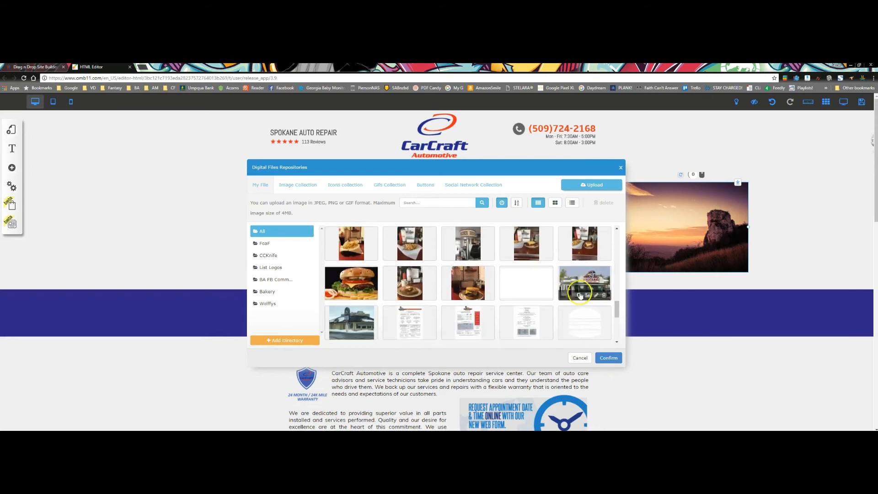
click(609, 357)
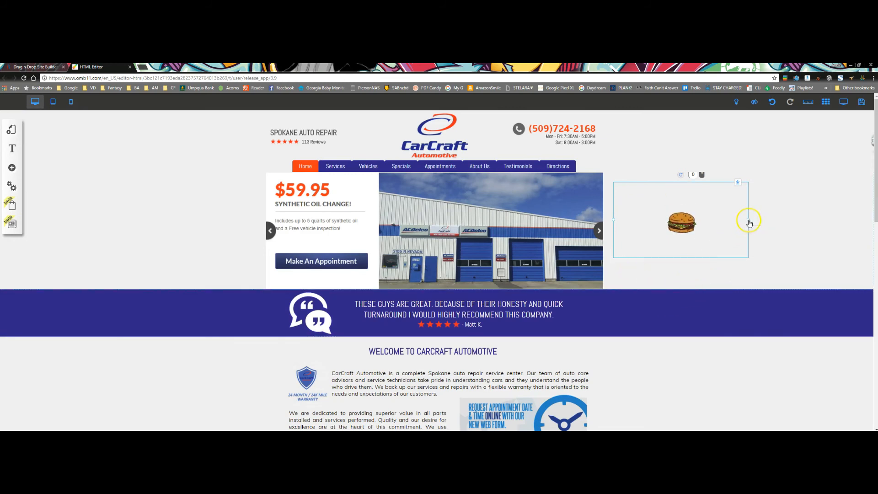
Shrink the hamburger image, place it just right of the Directions menu item, dismiss the root element alert and preview the site.
drag(747, 219, 603, 176)
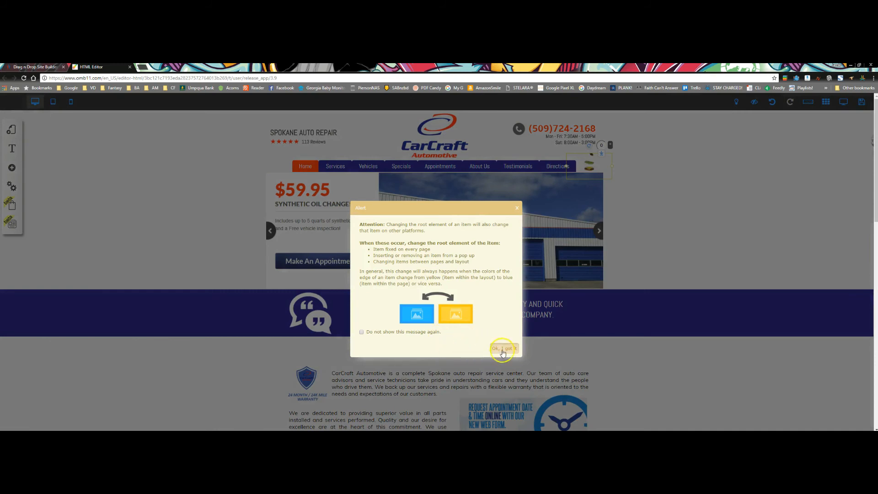
click(504, 348)
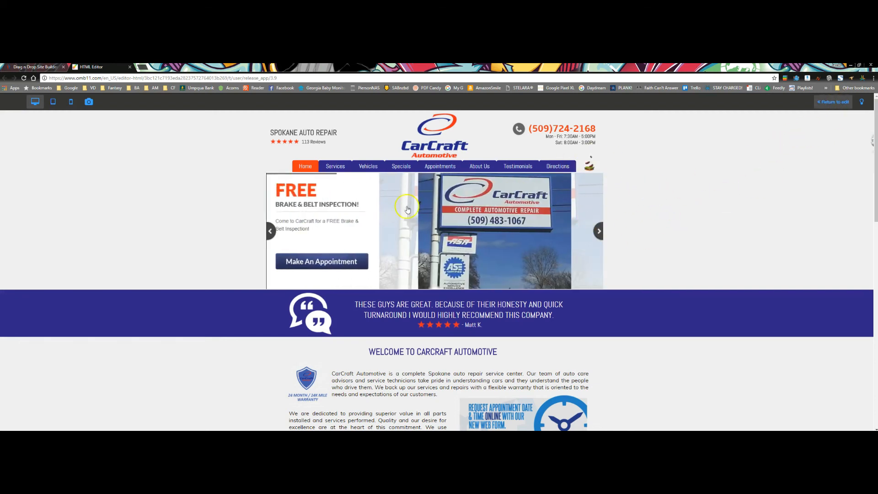
Open the bookmarked GIPHY food stickers page in a new tab and browse the related burger stickers.
click(142, 68)
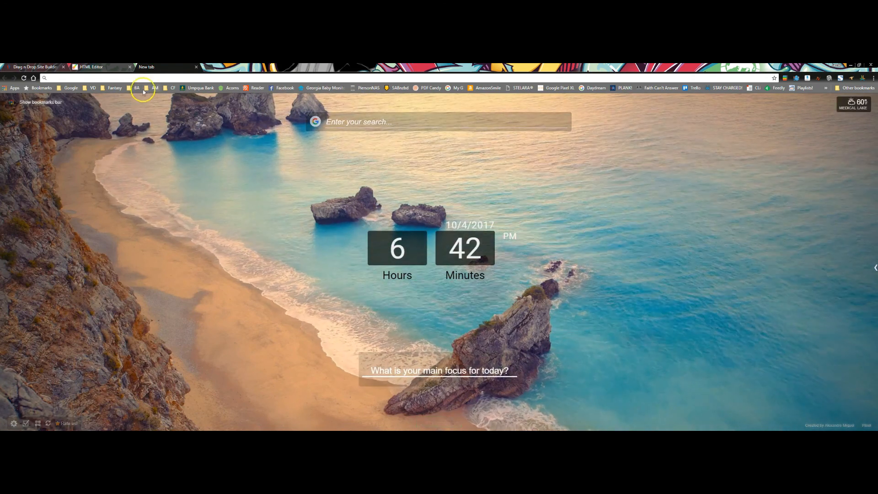
click(136, 89)
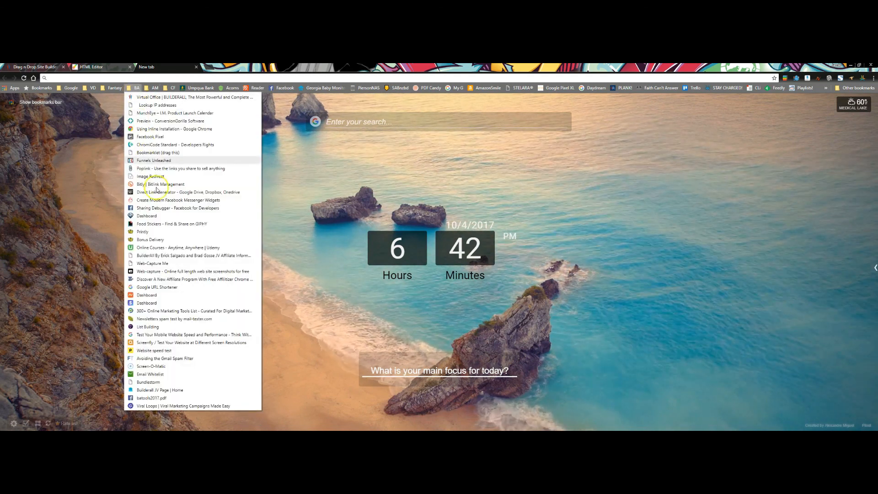
click(158, 224)
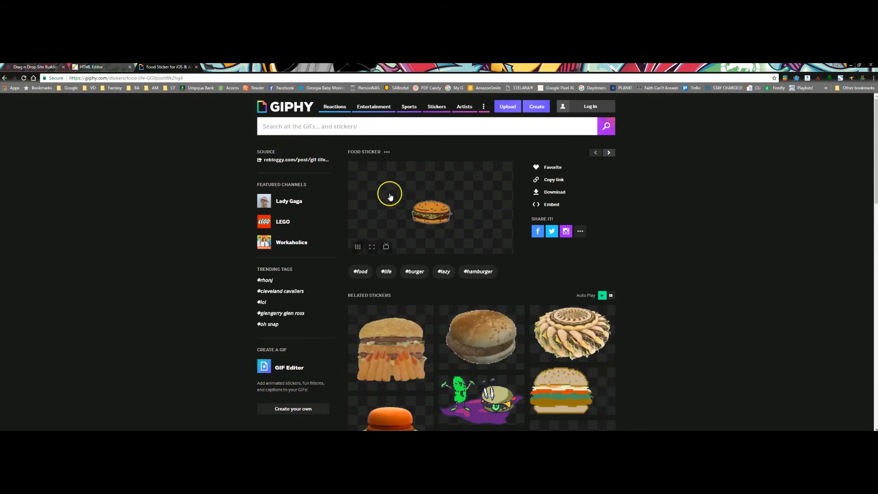
scroll(390, 196, down, 15)
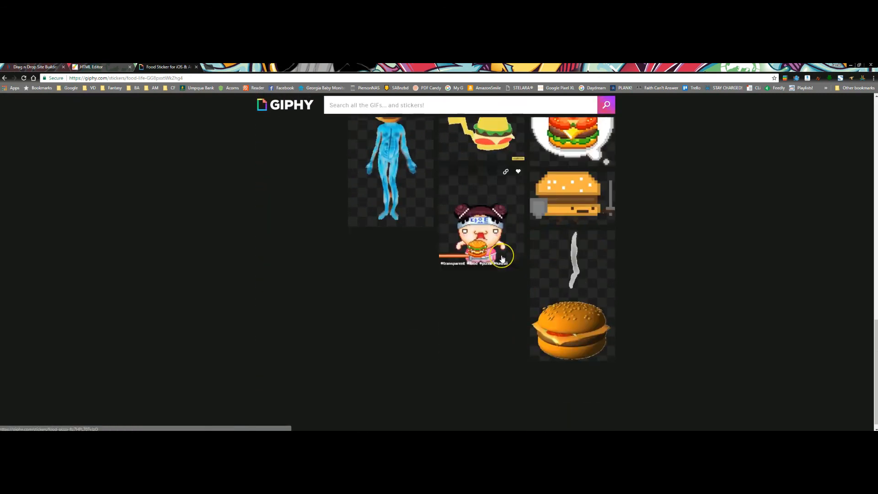
scroll(502, 259, down, 5)
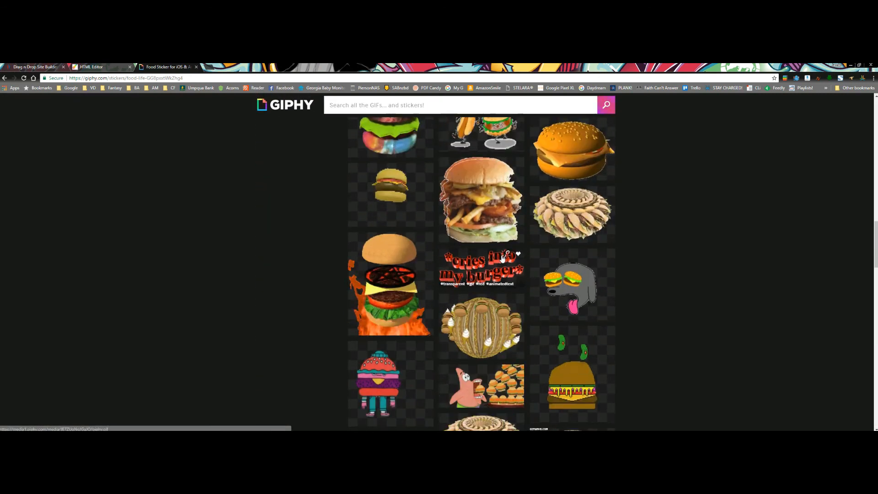
scroll(501, 259, down, 6)
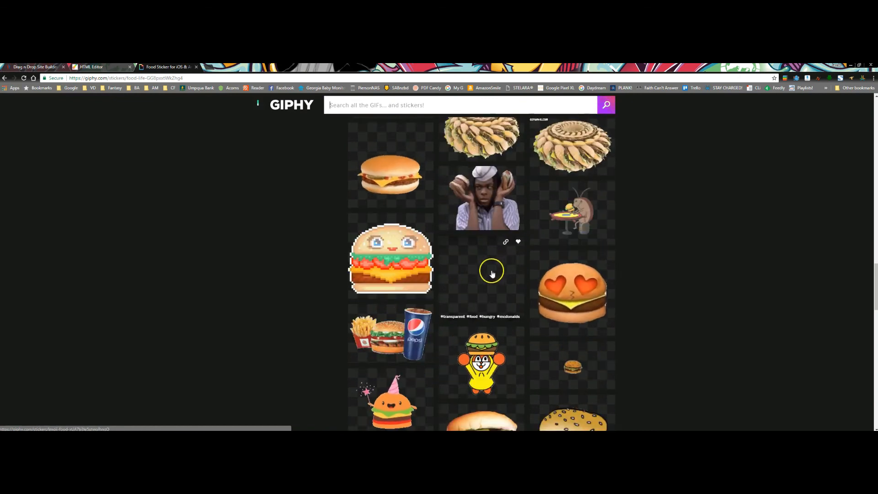
scroll(491, 273, up, 20)
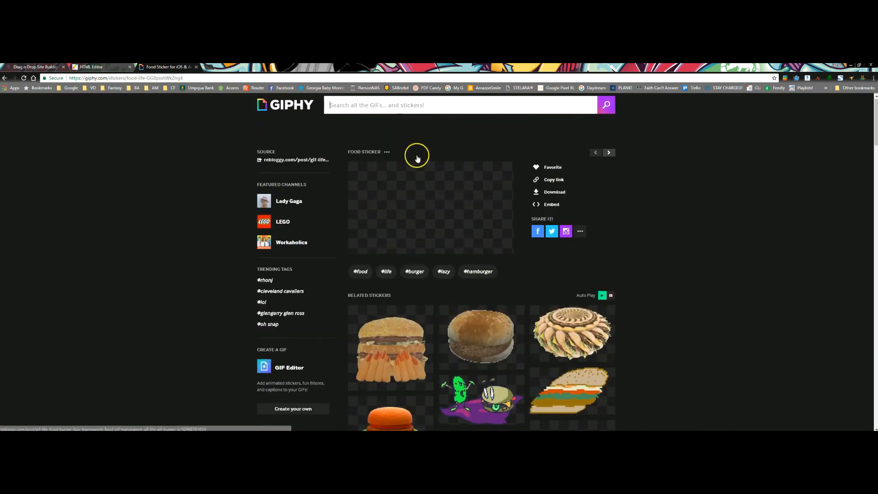
Go to the GIPHY home page and browse the trending GIFs.
click(284, 107)
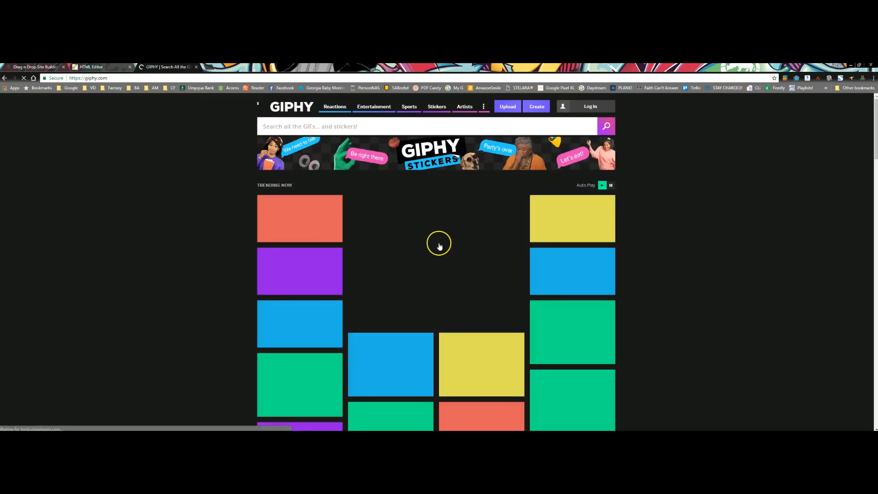
scroll(425, 288, down, 8)
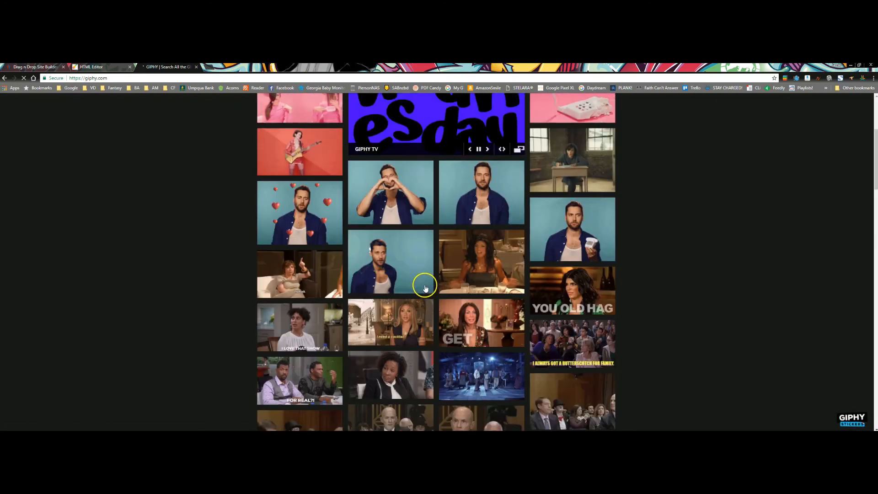
scroll(426, 288, up, 8)
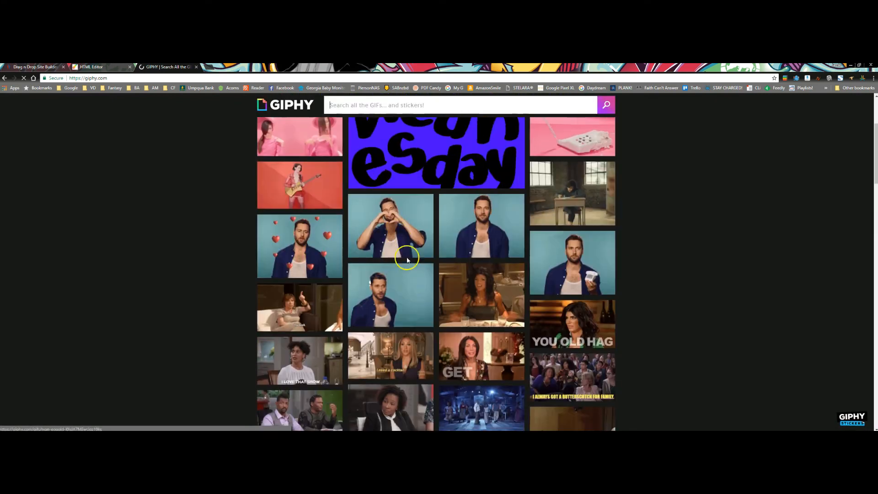
Search GIPHY for "dog transparent" and browse the dog stickers.
click(335, 127)
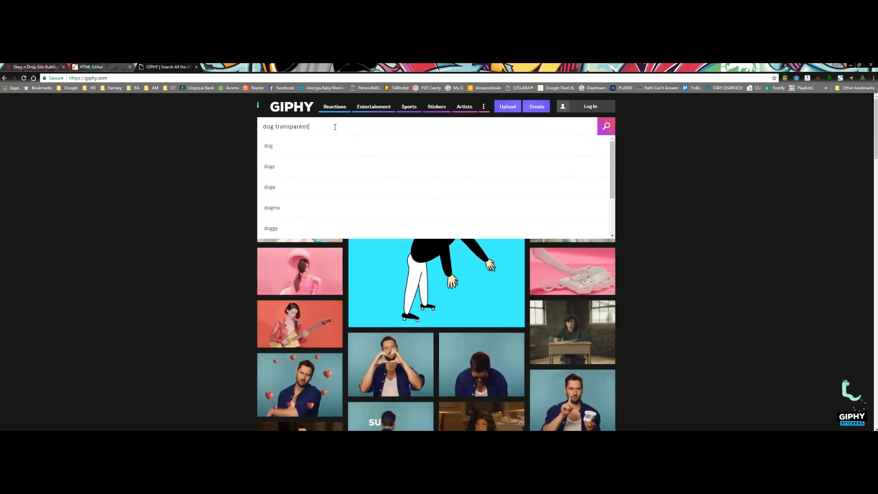
key(Return)
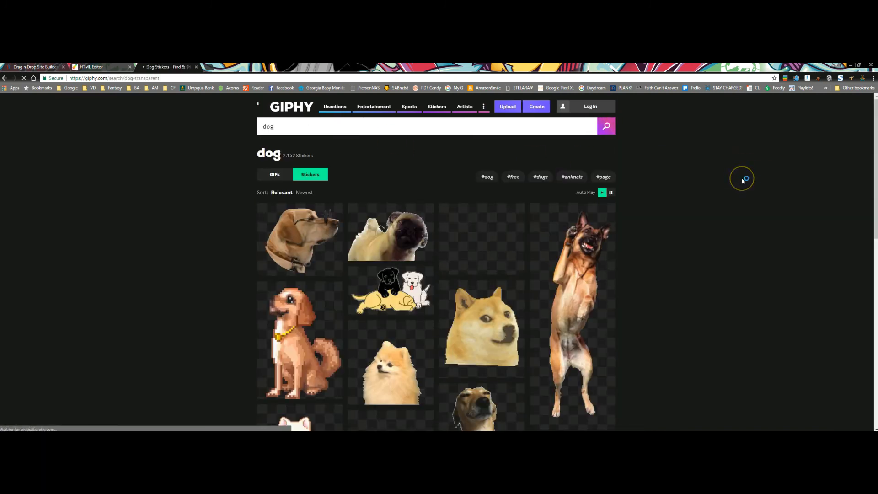
scroll(741, 206, down, 2)
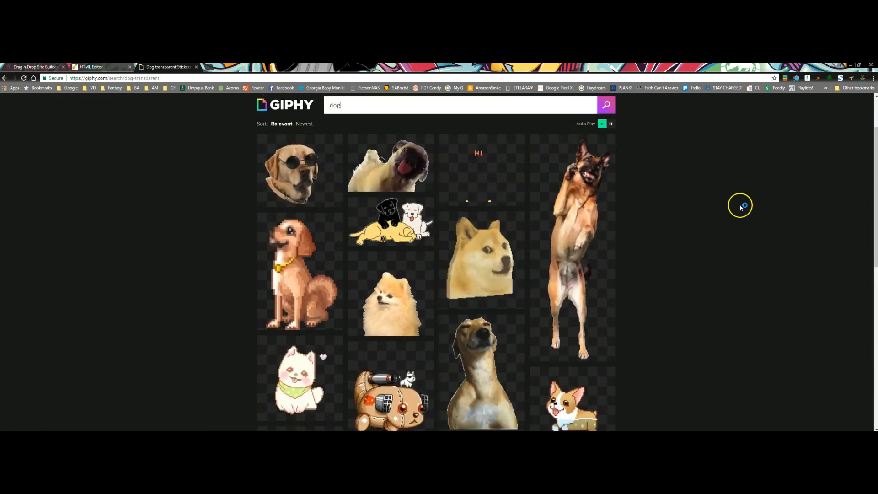
scroll(739, 204, down, 4)
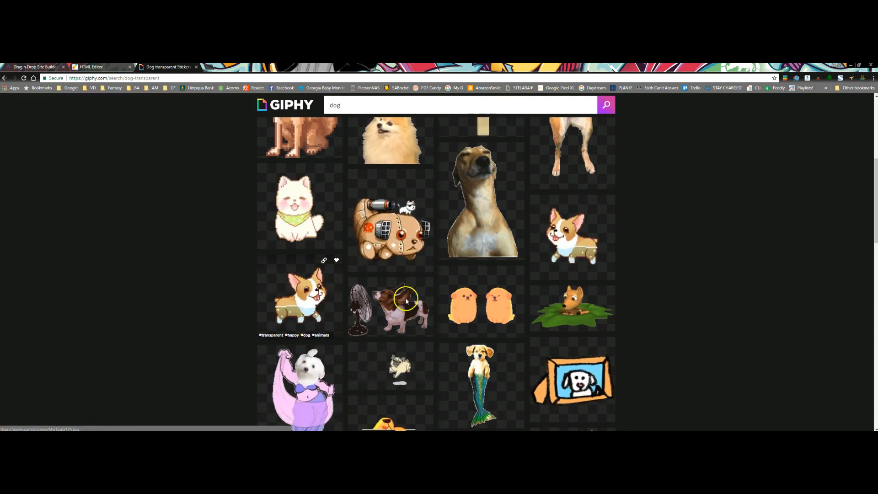
Return from the dog stickers to the HTML Editor page and move the hamburger image onto the testimonial banner.
scroll(560, 299, down, 4)
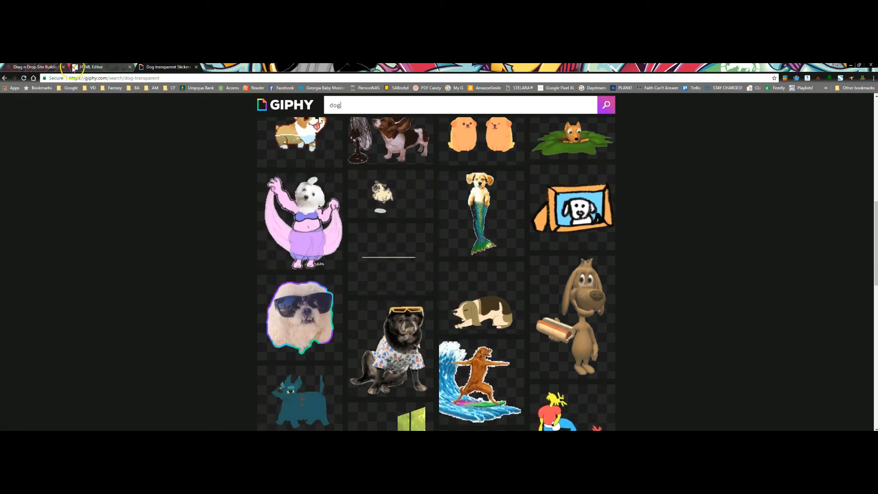
click(100, 67)
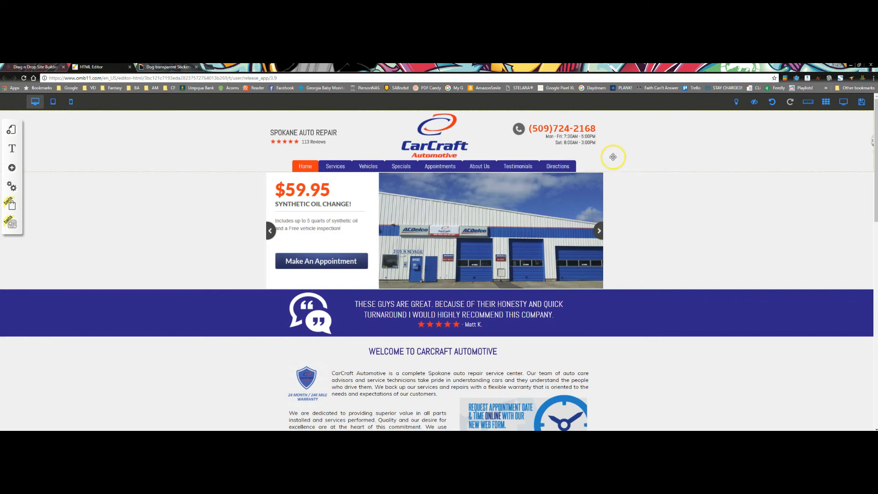
drag(613, 170, 663, 166)
drag(618, 201, 583, 332)
click(502, 332)
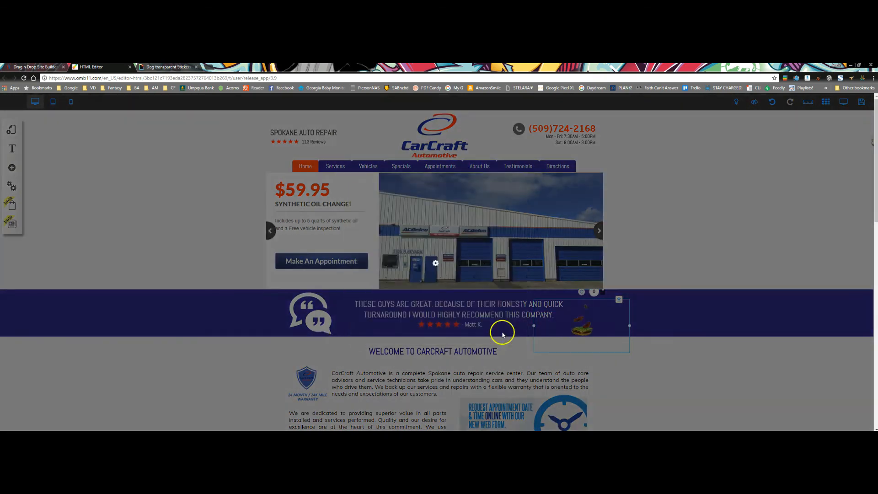
Reduce the hamburger image's opacity to 55%.
click(578, 327)
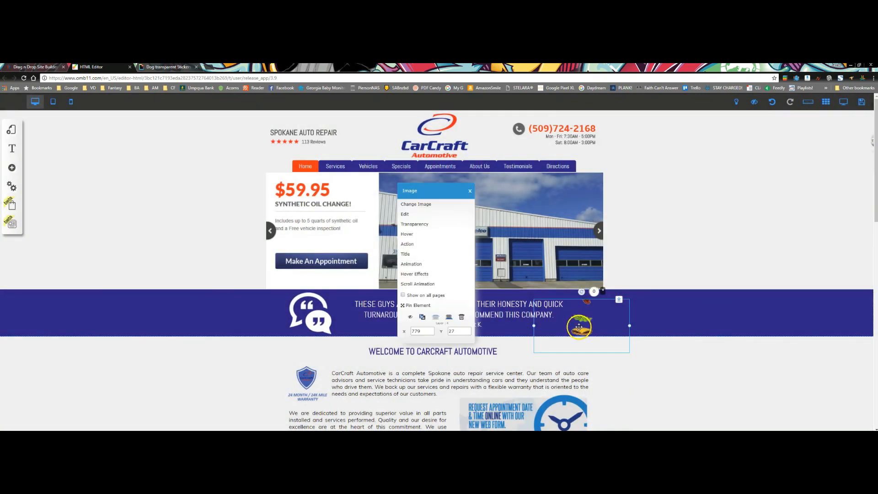
click(425, 225)
drag(470, 295, 429, 296)
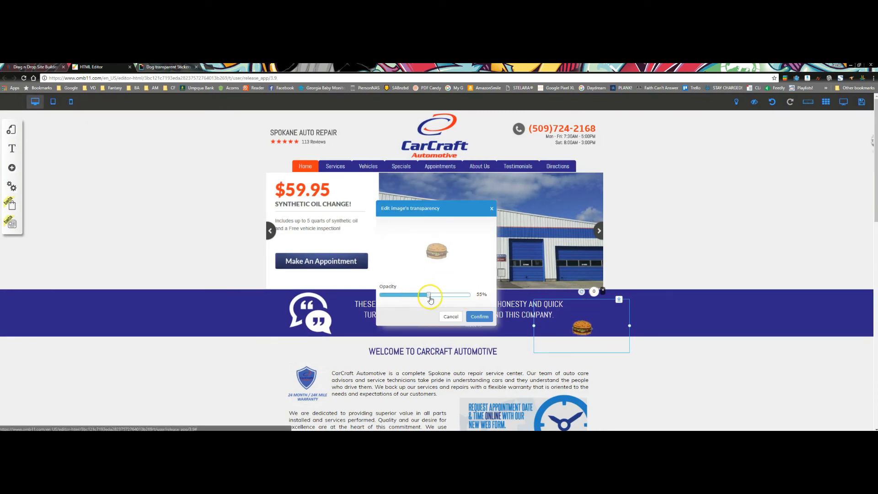
click(483, 321)
Move the hamburger image onto the garage photo and give it a shake animation that occurs when the element is clicked.
drag(584, 331, 556, 259)
right_click(555, 258)
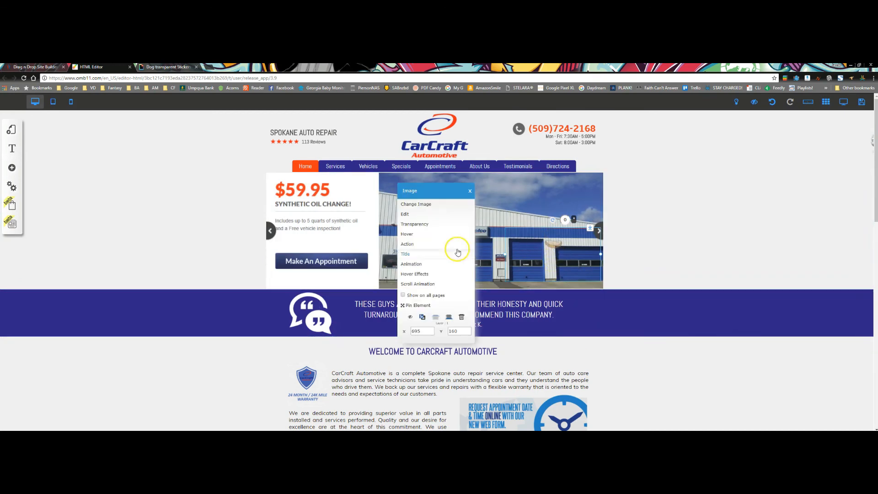
click(417, 264)
click(364, 252)
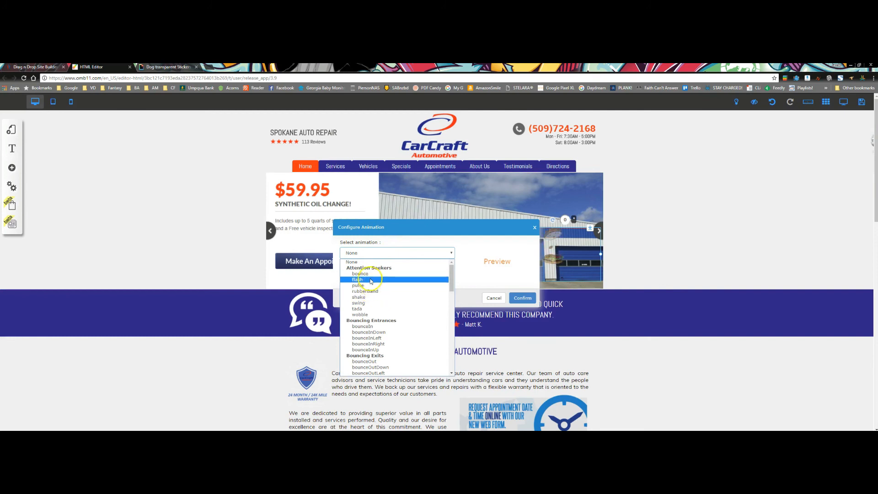
click(359, 296)
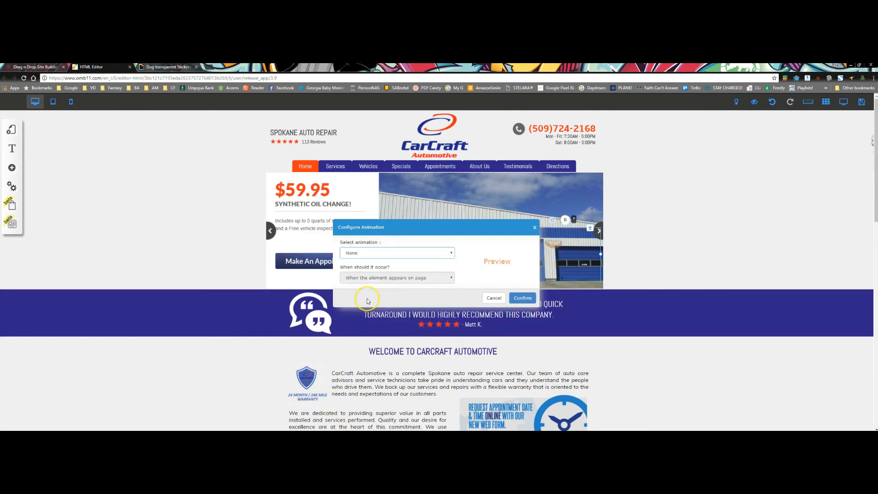
click(390, 277)
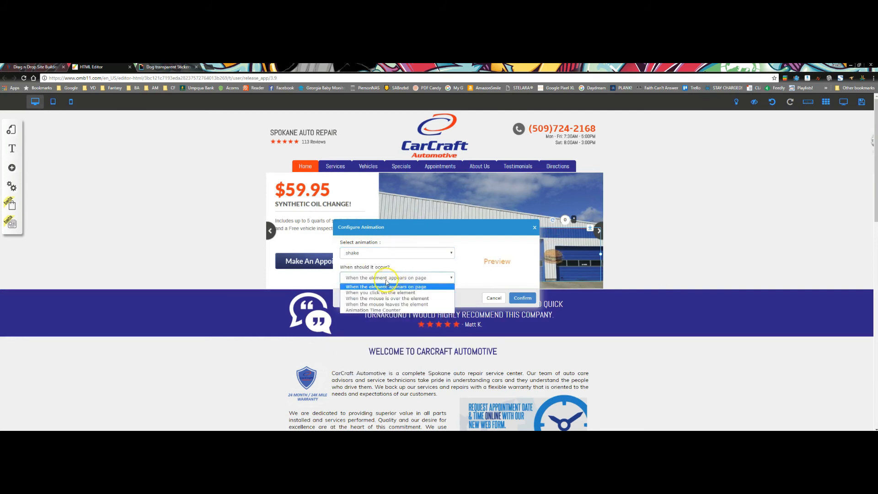
click(379, 293)
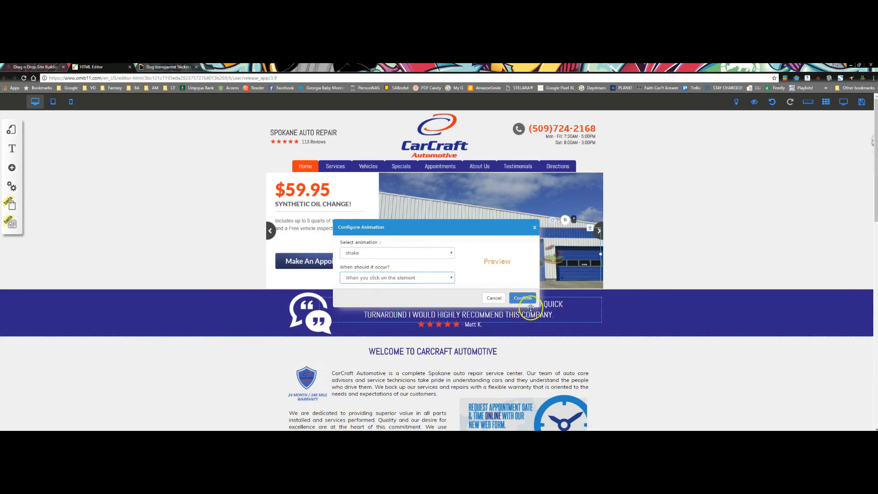
click(522, 298)
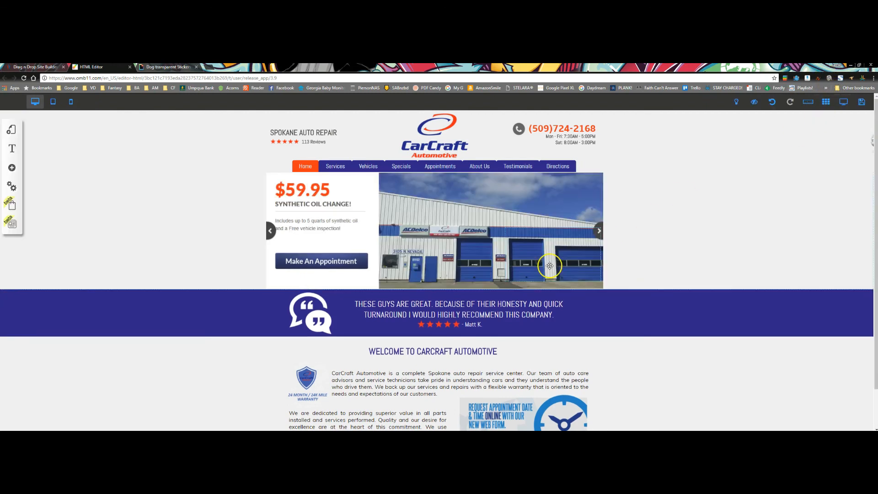
Move the hamburger image to the blank area just right of the slideshow and restore its full opacity.
drag(556, 266, 639, 266)
double_click(639, 266)
click(426, 224)
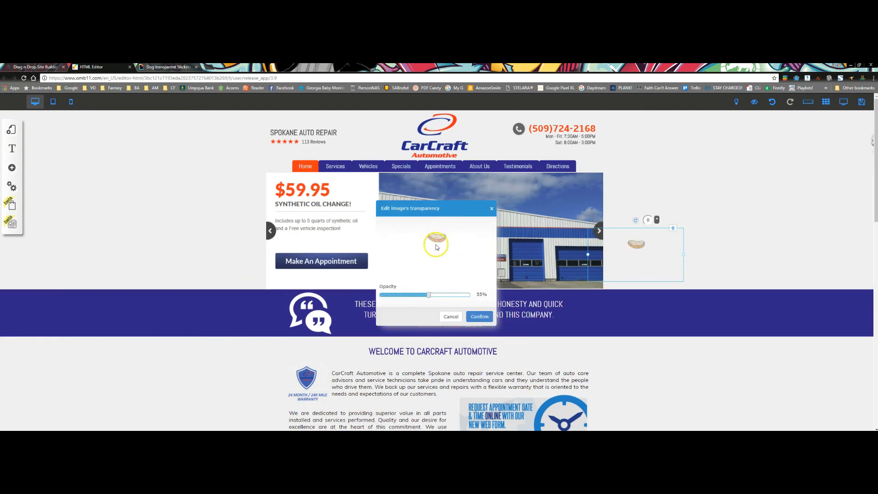
click(479, 316)
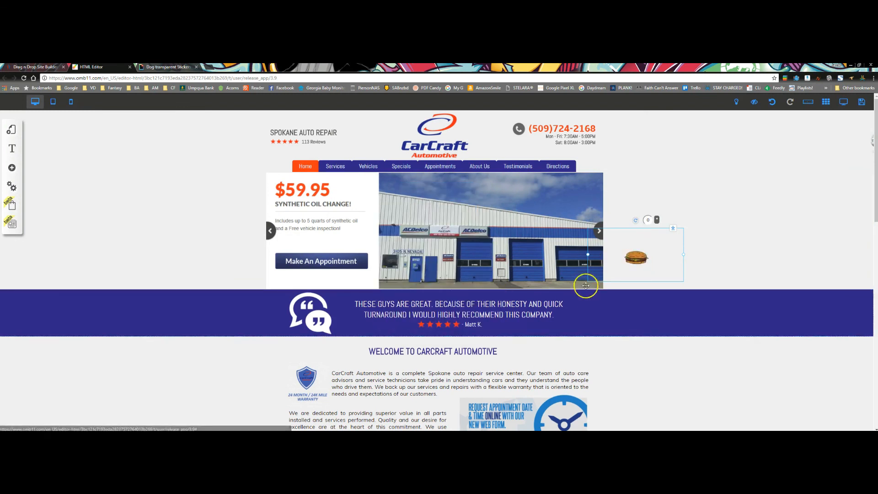
Add a scroll animation to the hamburger image with a path running down to just right of the NO CREDIT NEEDED! text.
double_click(634, 257)
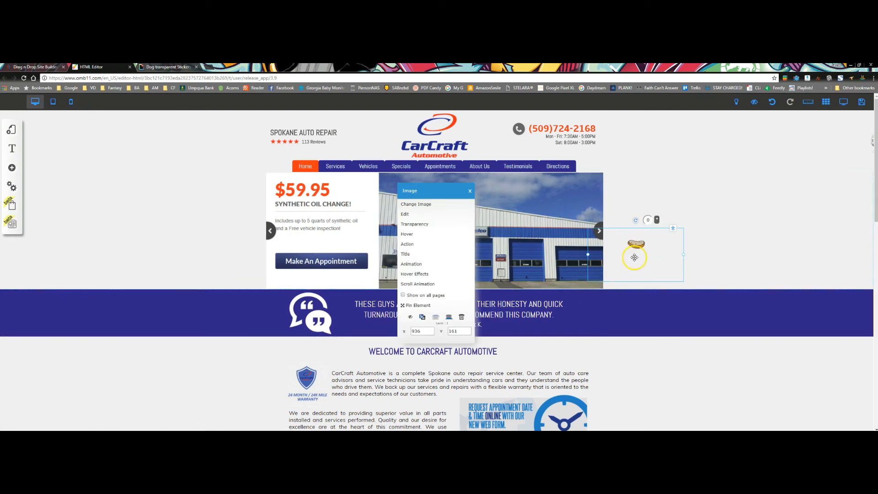
click(425, 284)
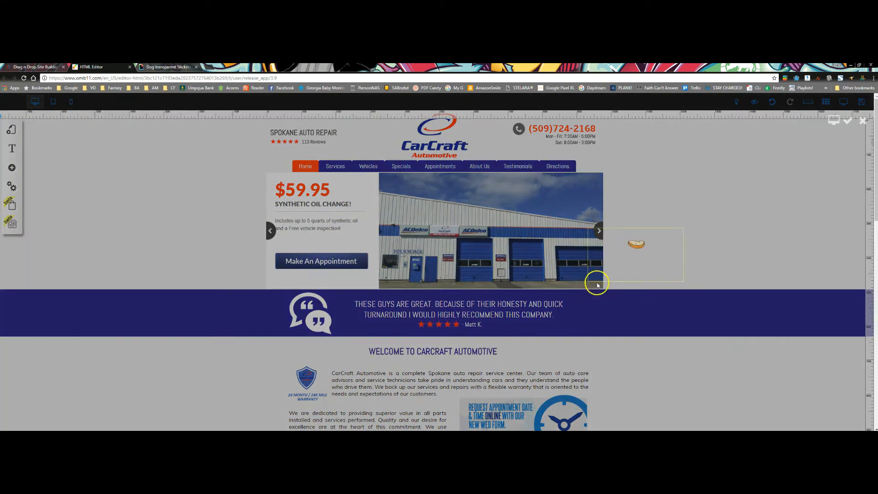
click(421, 267)
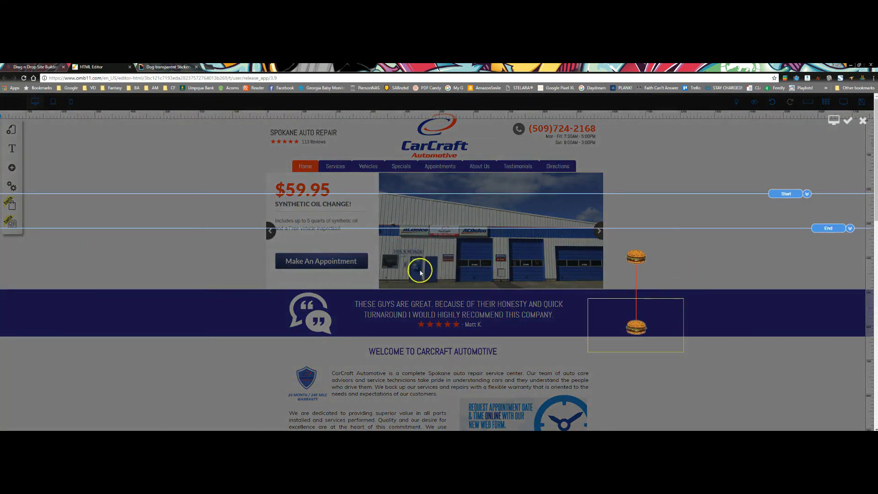
drag(630, 332, 635, 247)
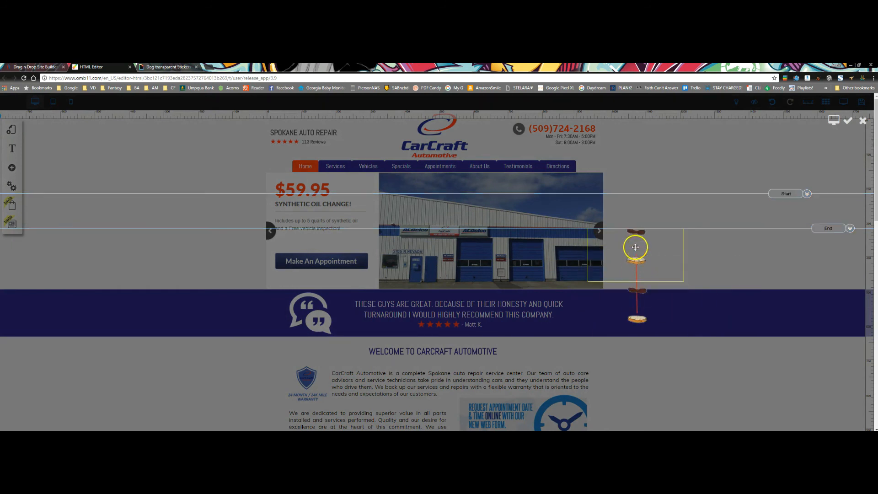
drag(636, 307, 679, 386)
scroll(721, 351, down, 2)
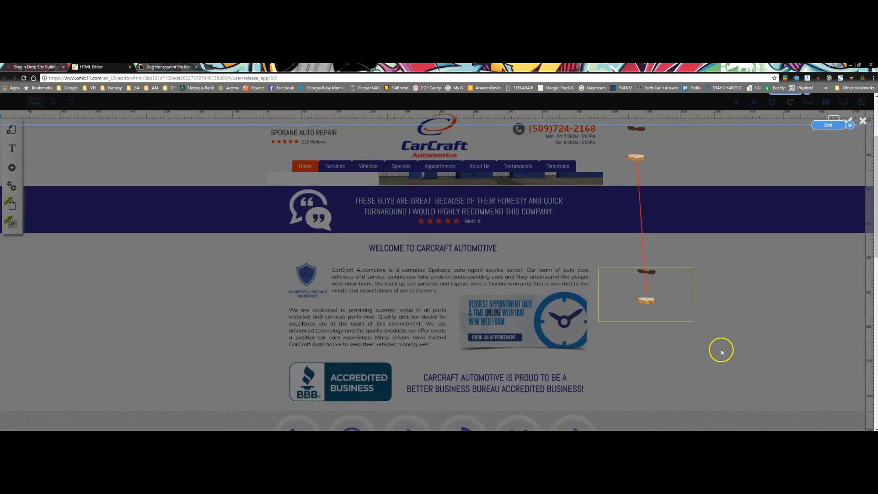
scroll(727, 352, down, 2)
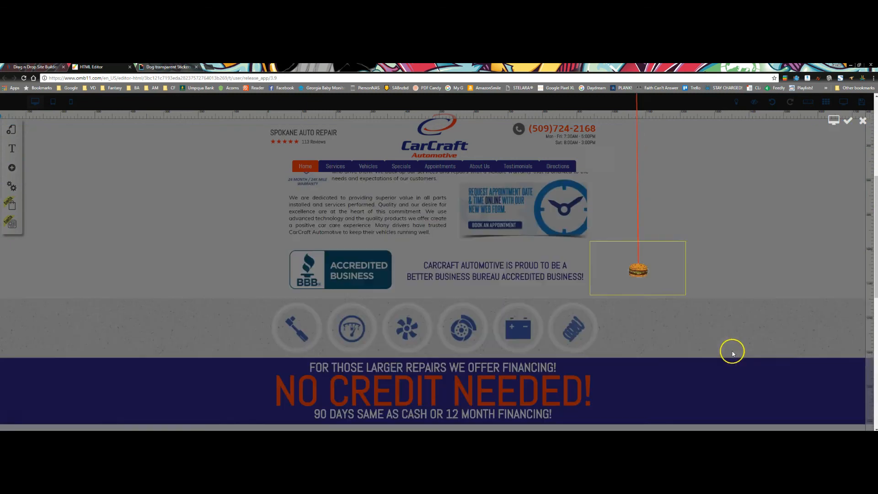
scroll(732, 353, down, 1)
drag(638, 245, 644, 368)
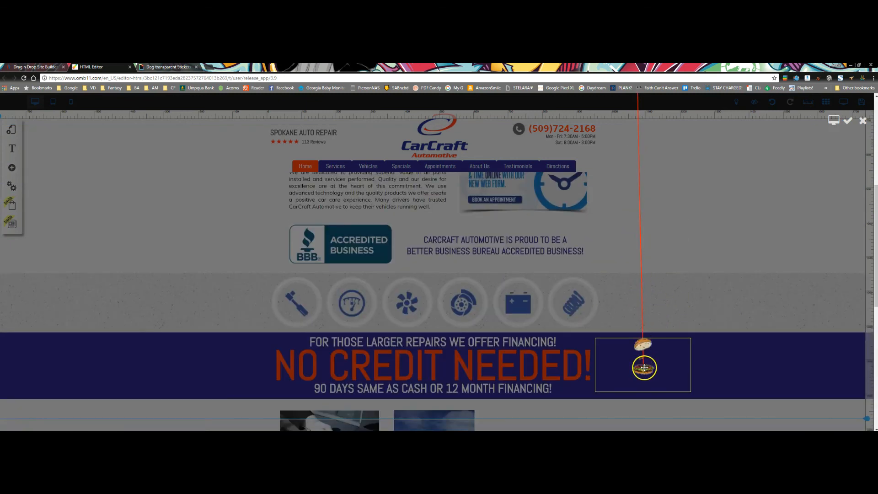
Move the scroll animation's Start line up to the top of the page header.
scroll(753, 236, up, 5)
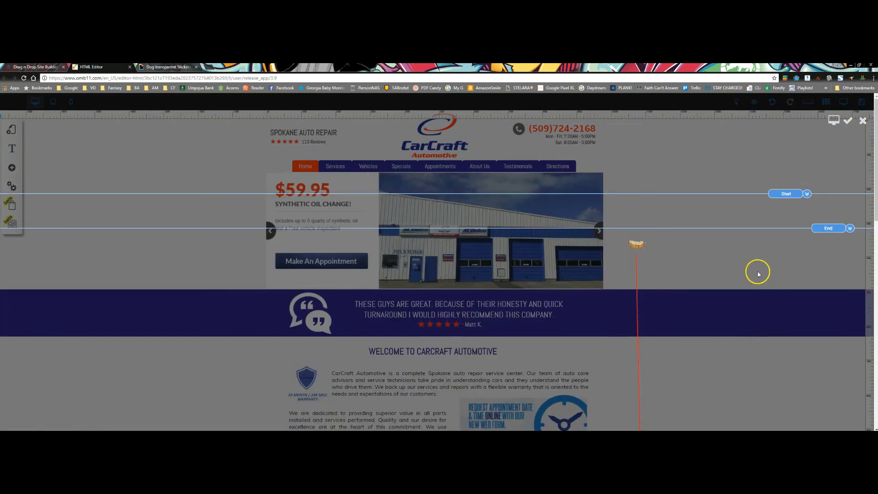
drag(781, 203, 780, 125)
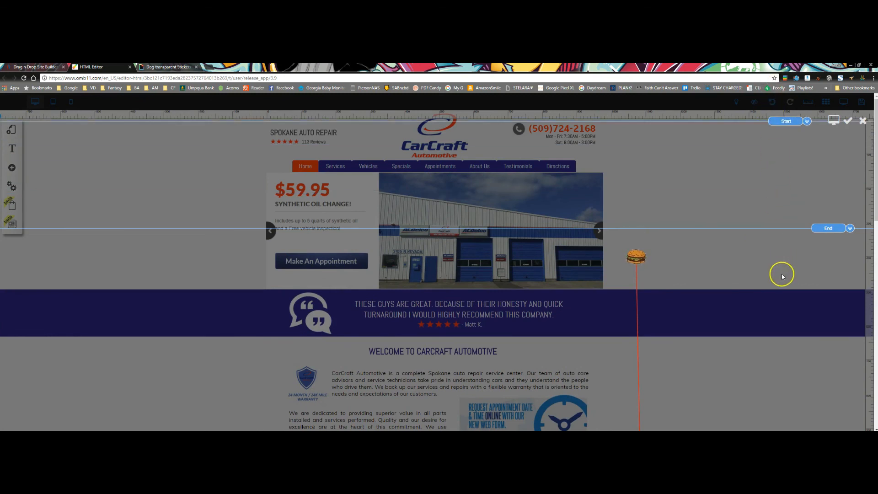
scroll(782, 277, down, 7)
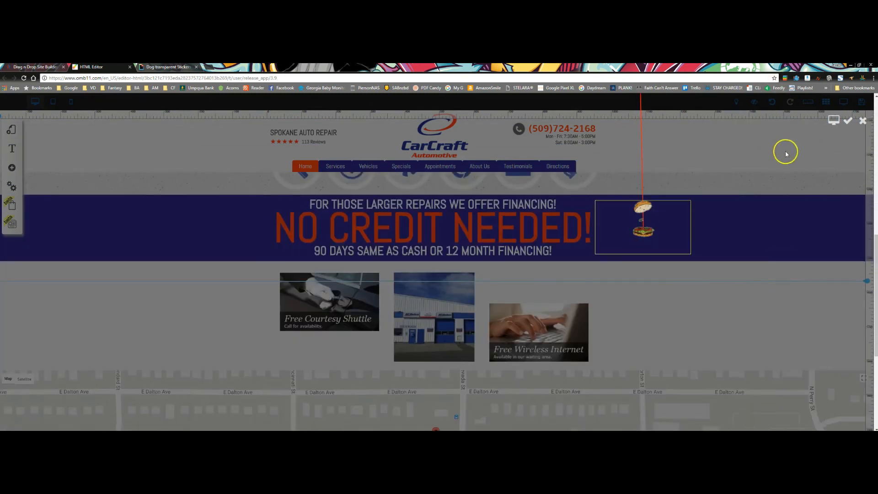
Move the scroll animation's End line down the page to the Accredited Business row.
scroll(782, 196, up, 7)
drag(818, 222, 828, 377)
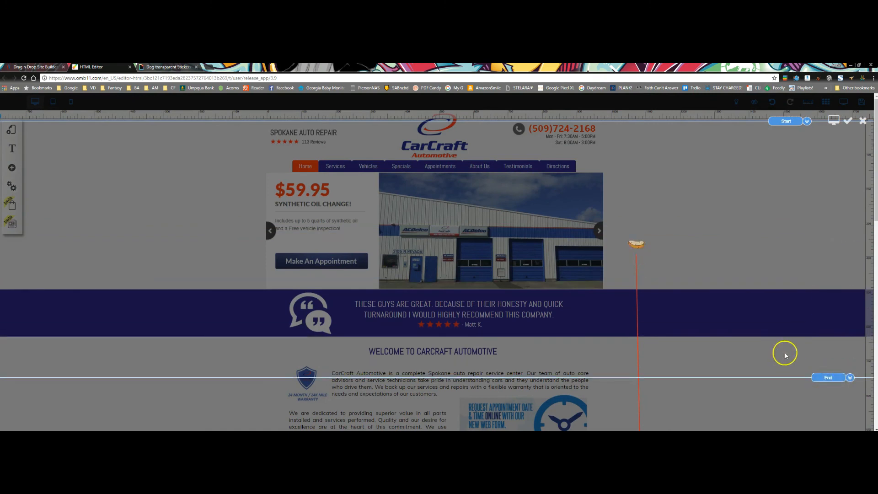
scroll(785, 355, down, 5)
drag(817, 139, 799, 229)
scroll(774, 262, down, 4)
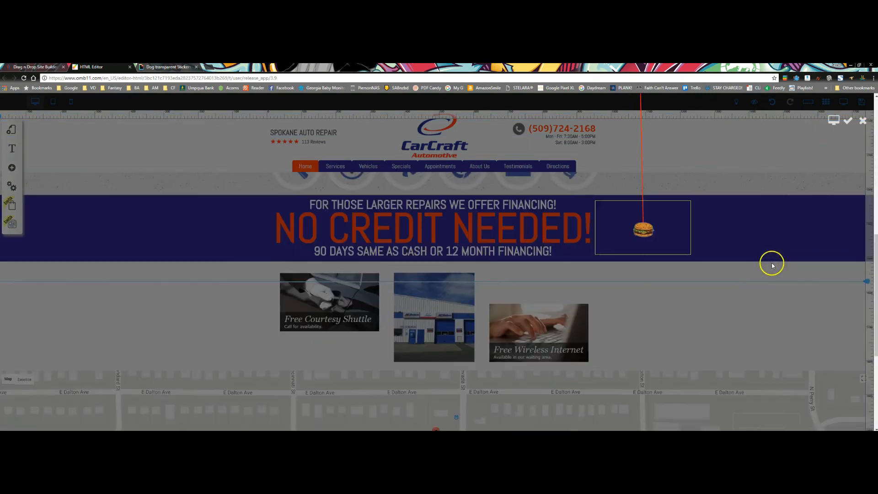
scroll(767, 246, up, 2)
drag(819, 156, 818, 173)
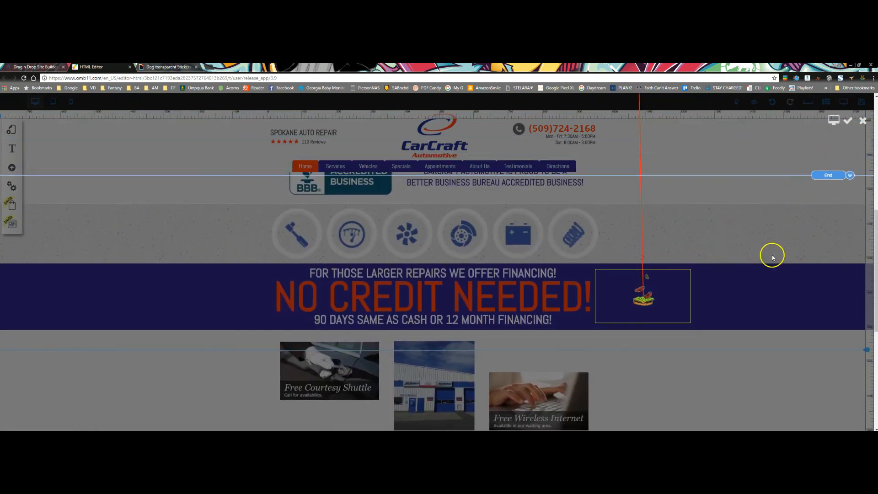
scroll(772, 255, down, 2)
mouse_move(819, 106)
mouse_down()
mouse_move(808, 111)
mouse_move(806, 97)
mouse_up()
Save the hamburger's scroll animation and preview the site, scrolling down and up the page to check its movement.
click(850, 121)
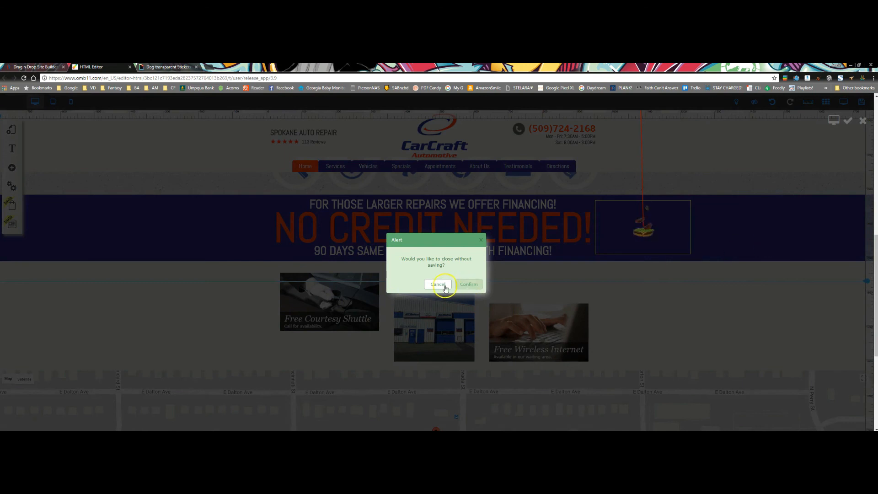
click(470, 288)
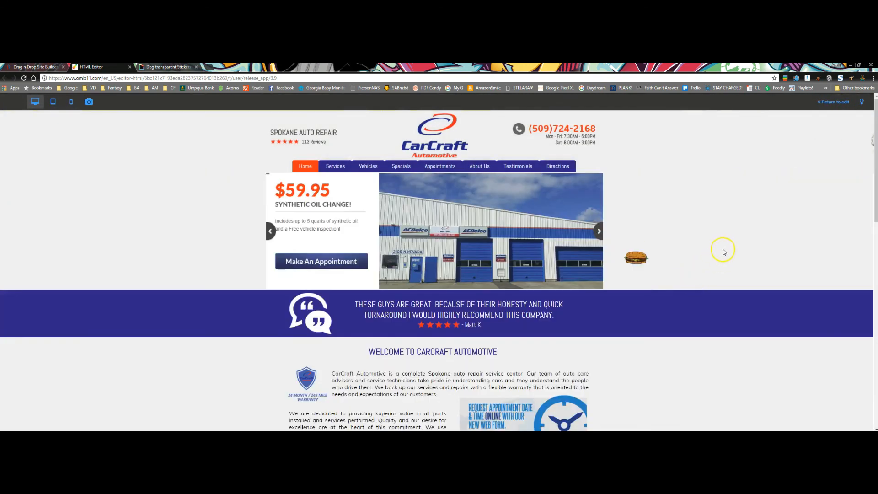
scroll(697, 223, down, 7)
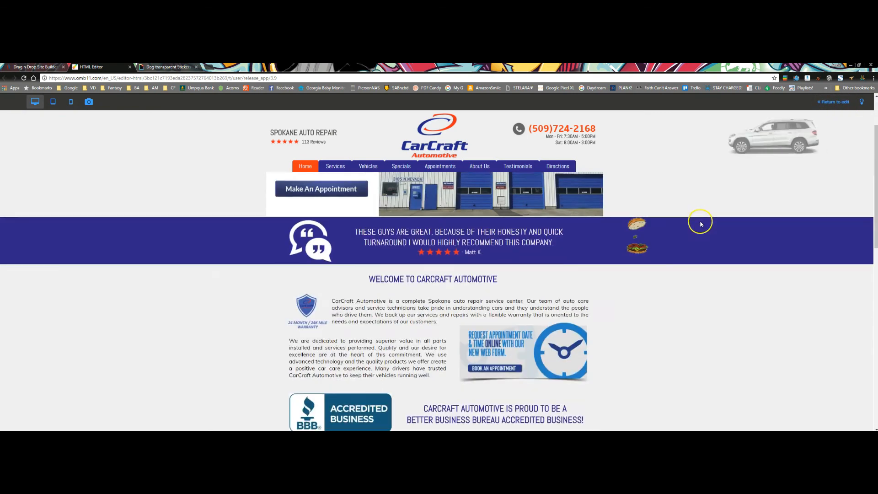
scroll(705, 229, down, 10)
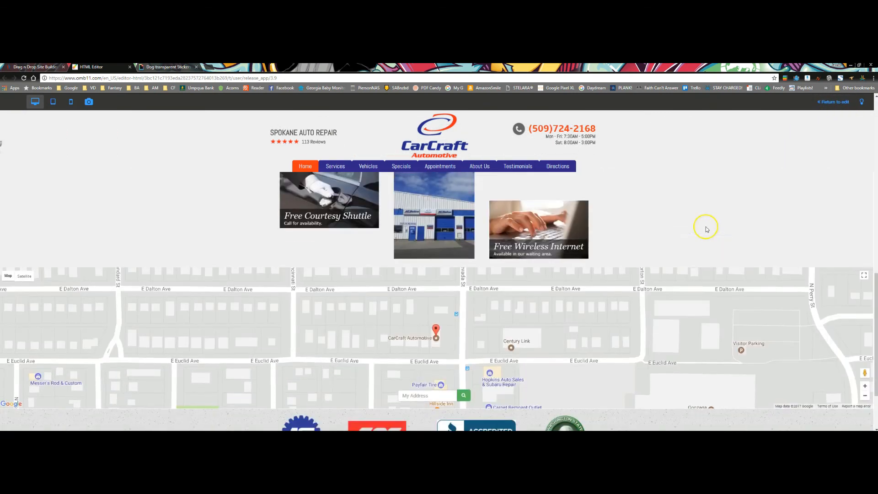
scroll(713, 245, up, 15)
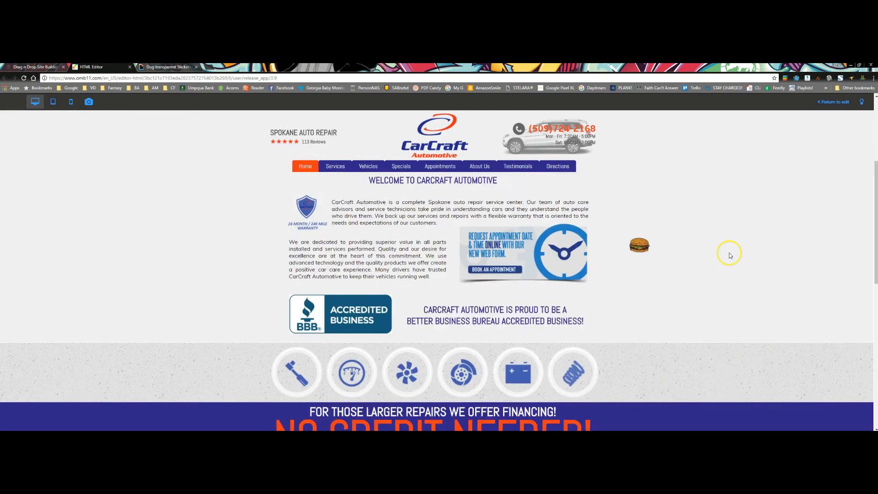
scroll(729, 253, down, 5)
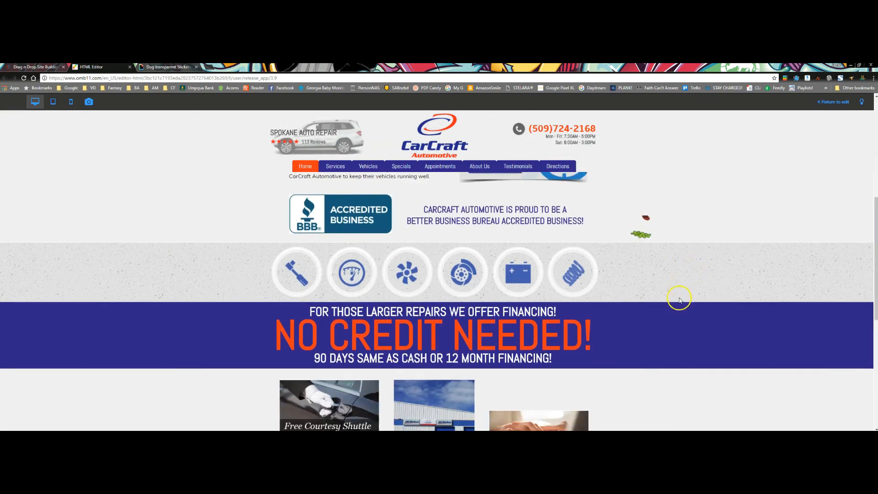
scroll(670, 270, down, 2)
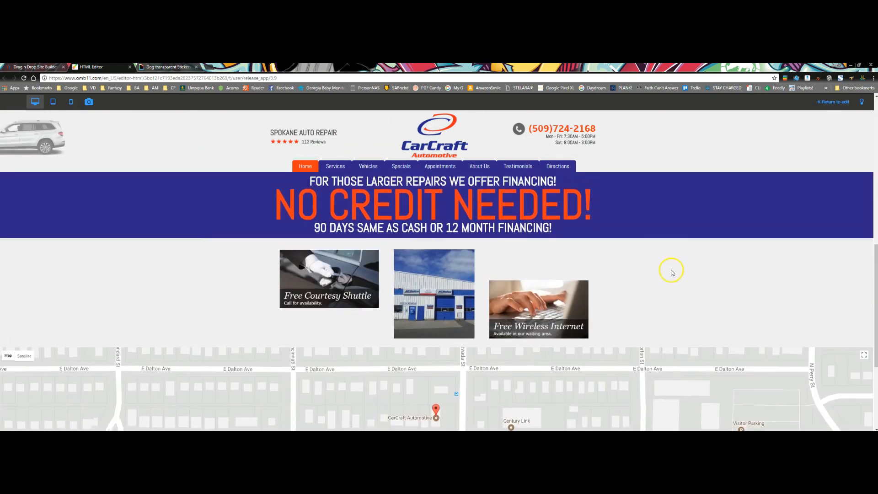
scroll(671, 270, up, 6)
scroll(672, 271, up, 3)
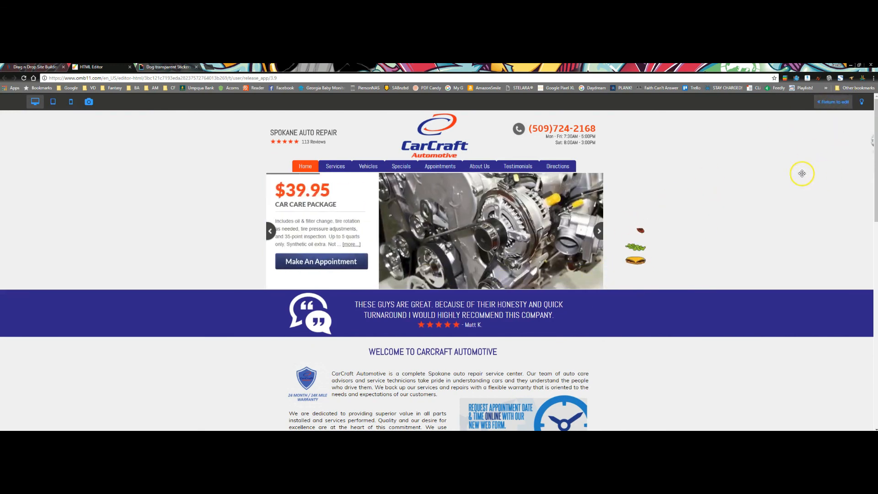
Replace the hamburger image with the blue-background paper plane from the Gifs Collection and move it clear of the slider's right edge.
click(637, 259)
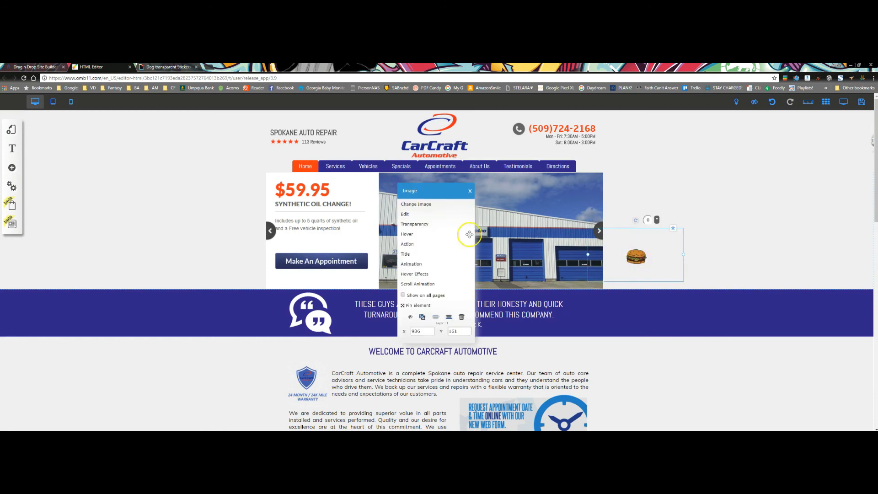
click(410, 207)
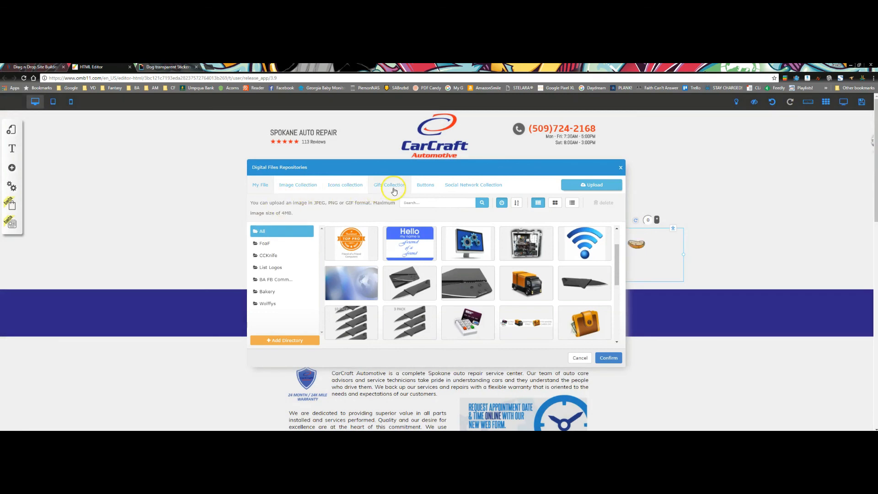
click(394, 190)
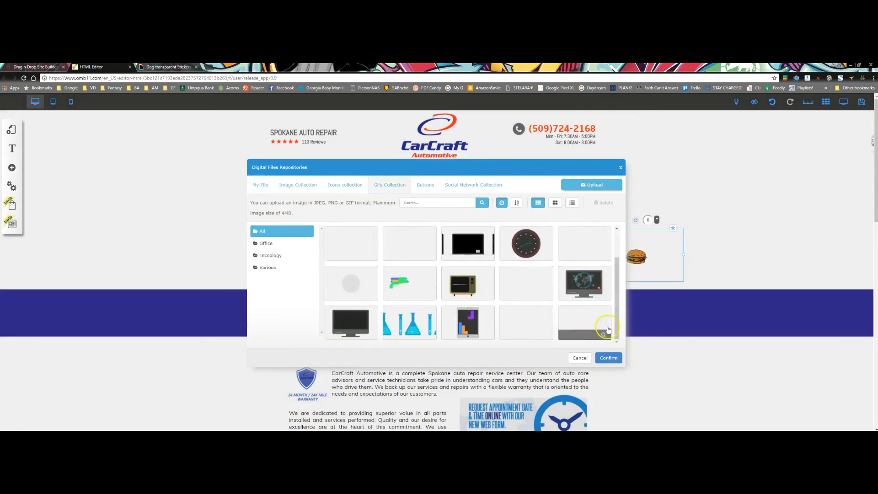
drag(618, 317, 617, 286)
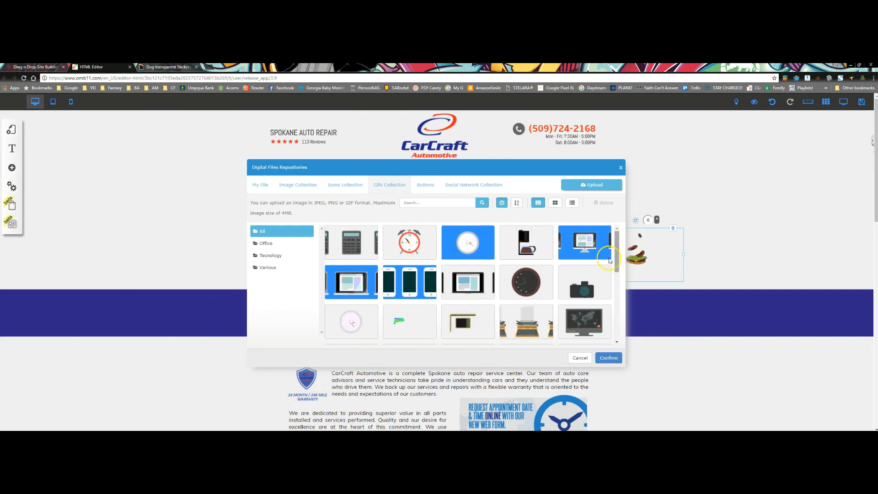
drag(616, 256, 622, 330)
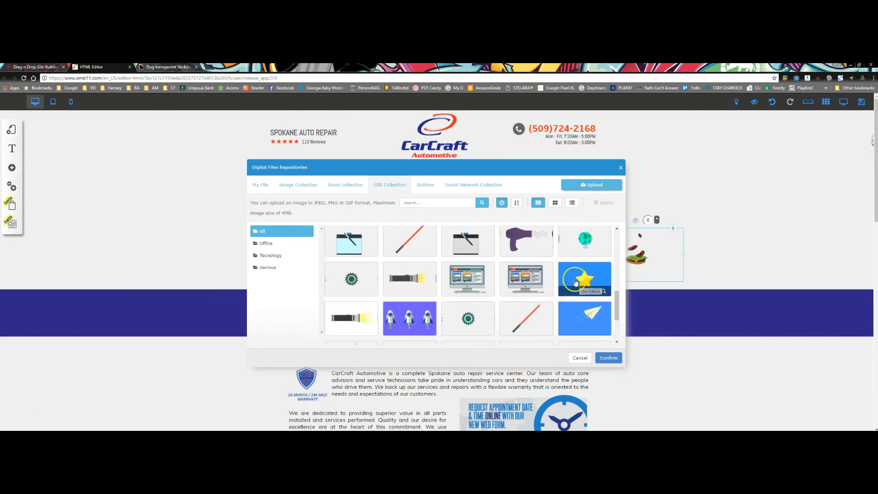
scroll(526, 288, down, 3)
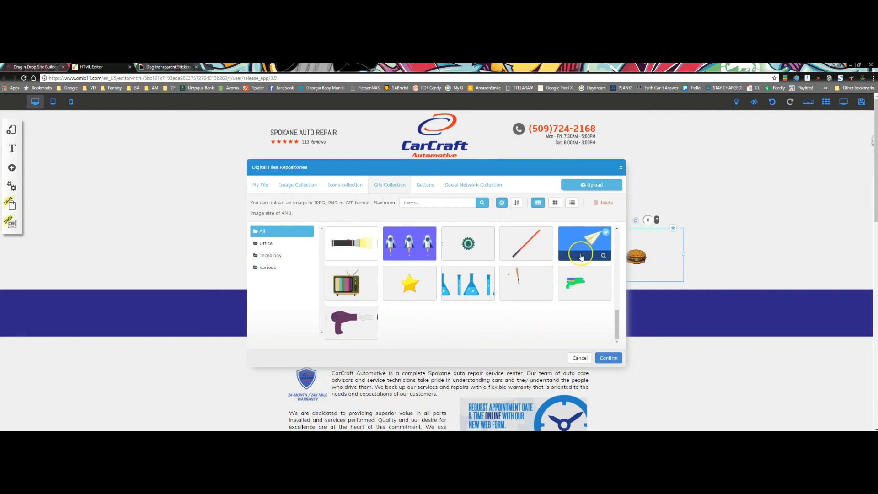
click(608, 358)
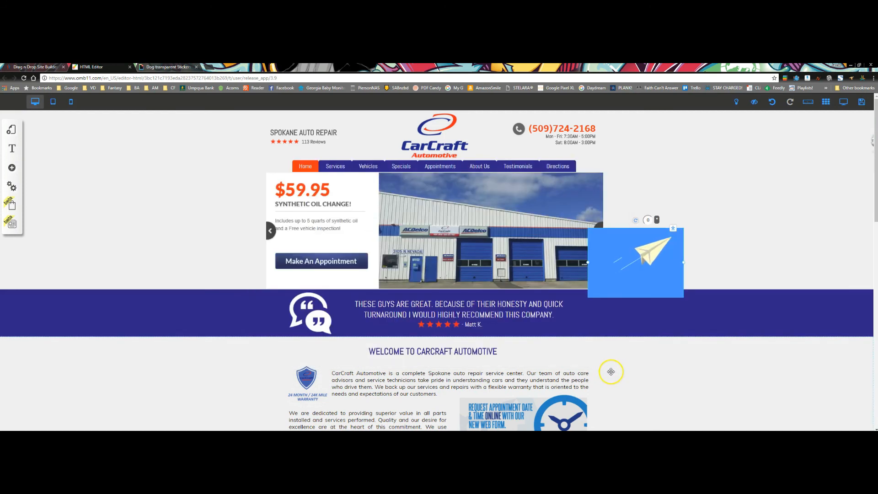
drag(638, 275, 672, 249)
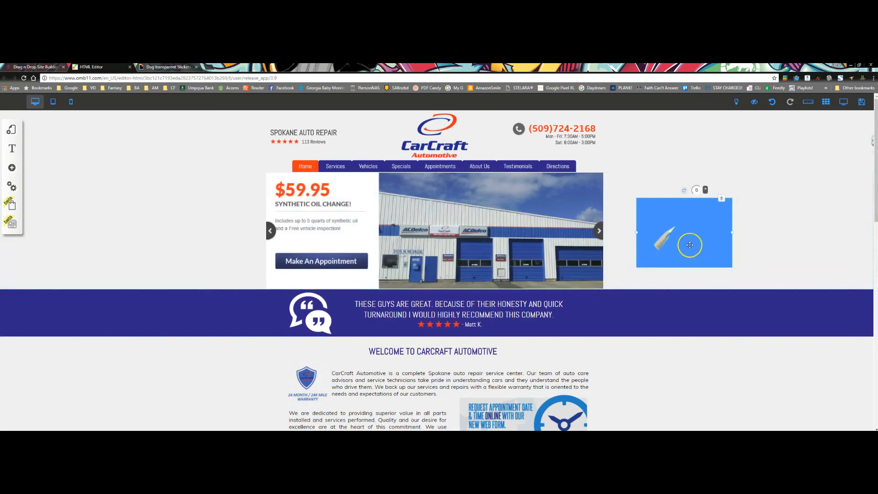
Replace the blue-background plane image with the paper plane that has a transparent background from the Gifs Collection.
click(672, 251)
click(418, 206)
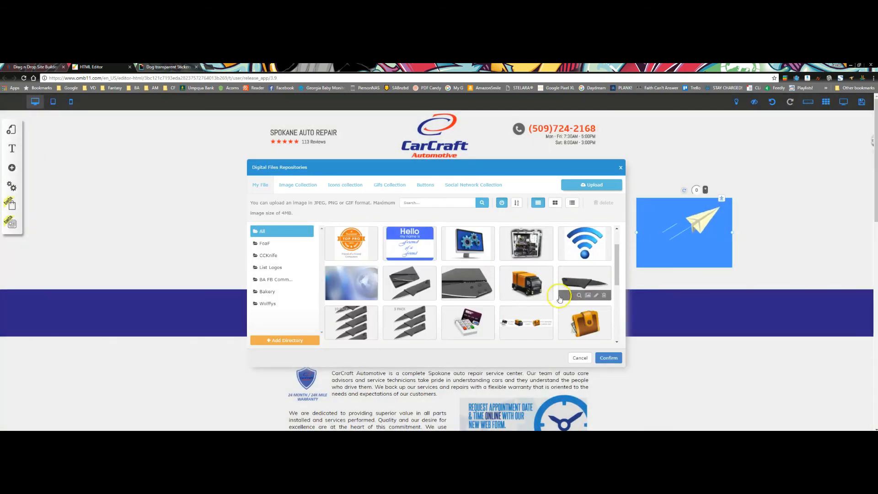
scroll(548, 256, down, 2)
click(390, 185)
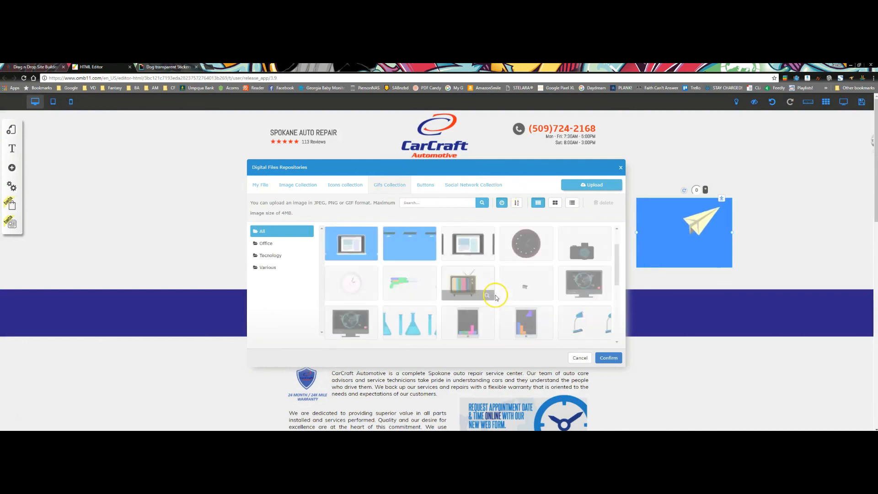
scroll(501, 292, down, 5)
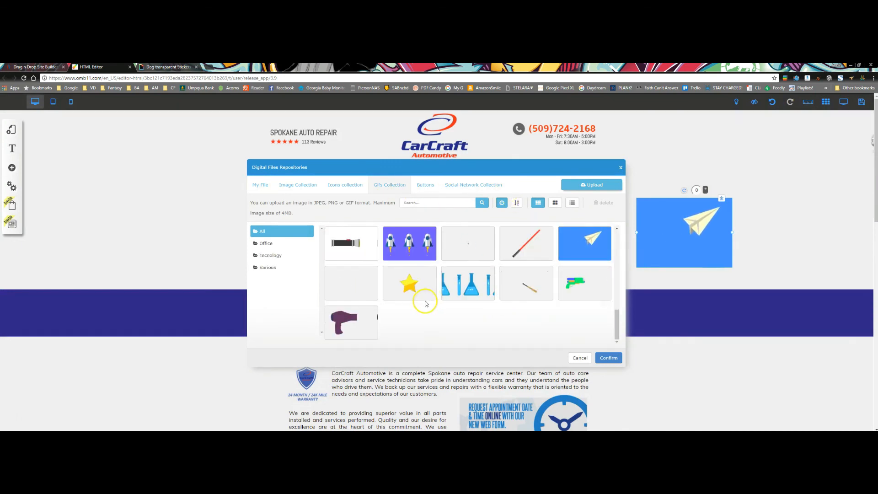
scroll(413, 283, up, 2)
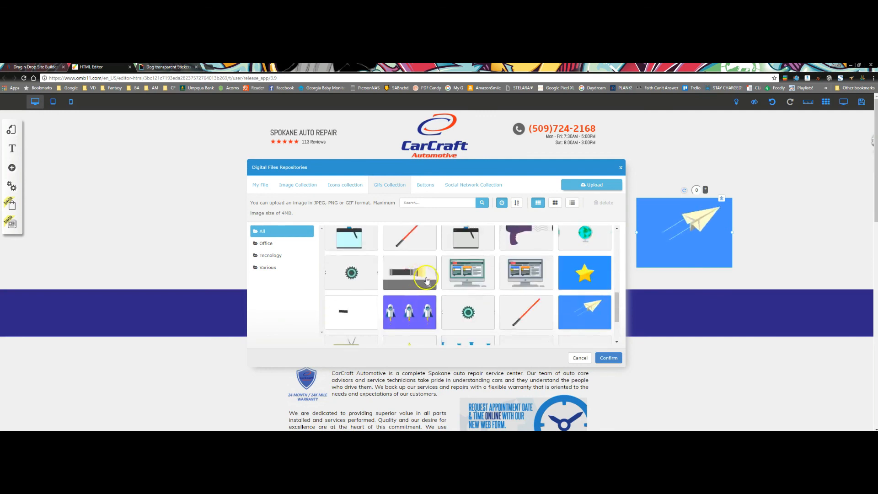
scroll(413, 274, up, 2)
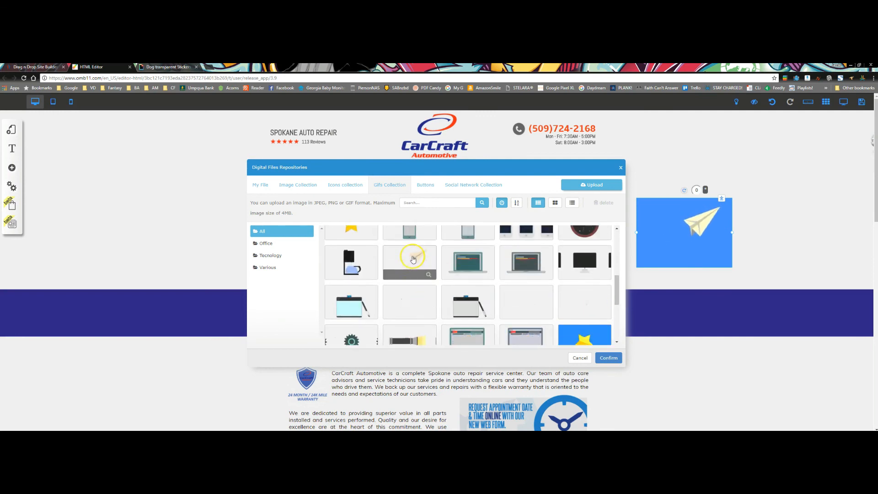
click(609, 356)
Shrink the transparent paper plane and place it just left of the 'We are dedicated' paragraph, above the Accredited Business row.
drag(679, 239, 646, 319)
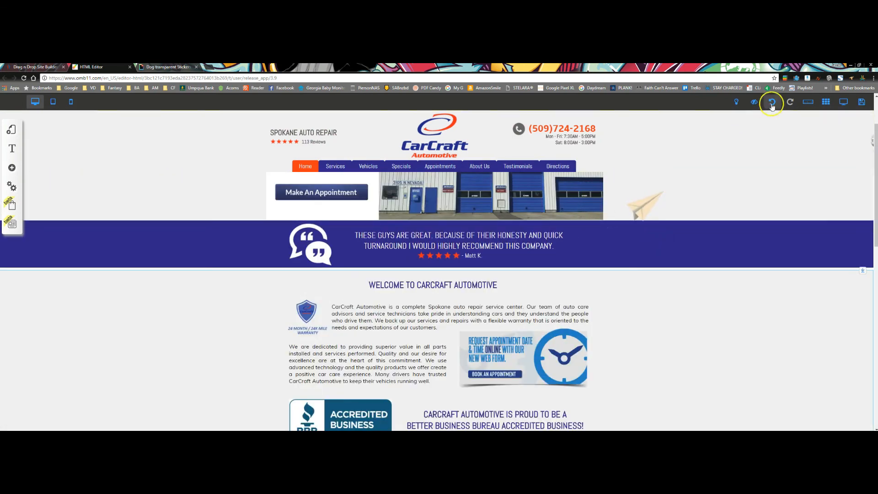
click(772, 103)
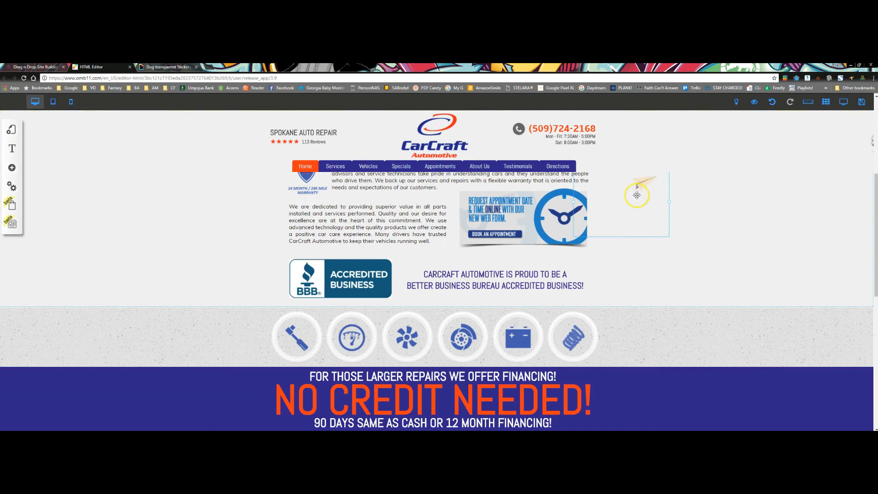
drag(632, 194, 248, 241)
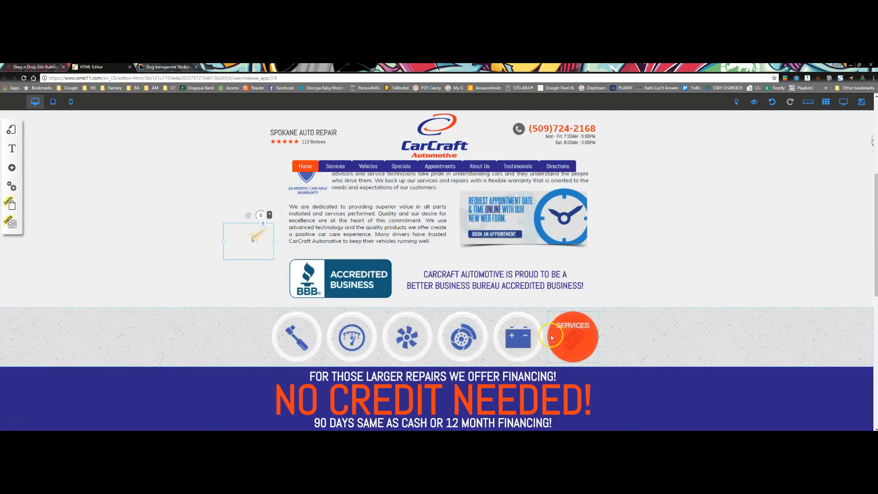